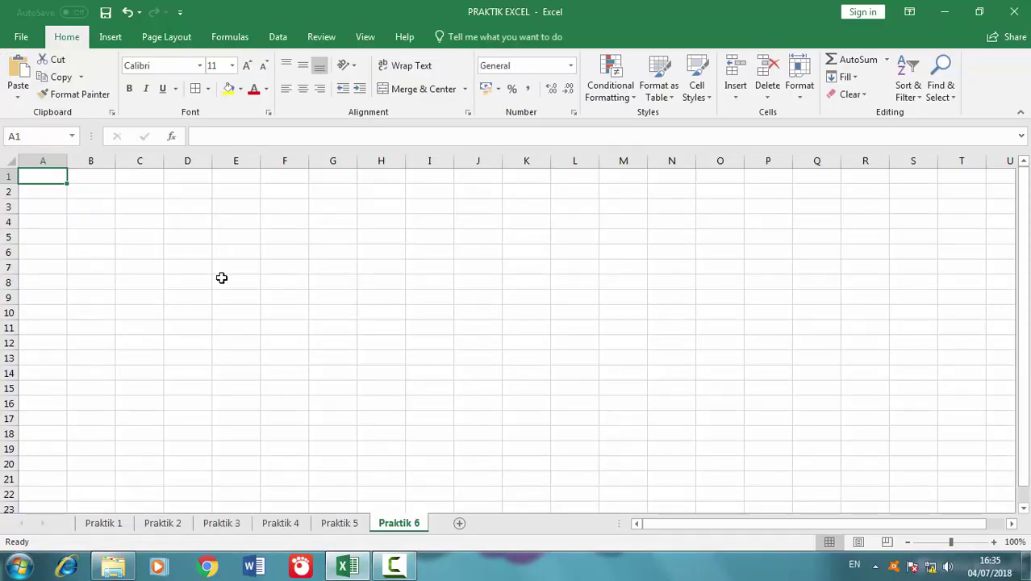
Step: Restore the PRAKTIK EXCEL workbook window from the taskbar, showing the empty Praktik 6 sheet
click(221, 279)
click(37, 180)
Step: Enter 'PT. ALIM RUGI' in A1 and the company's street address and phone line in A2
text(PT. AL)
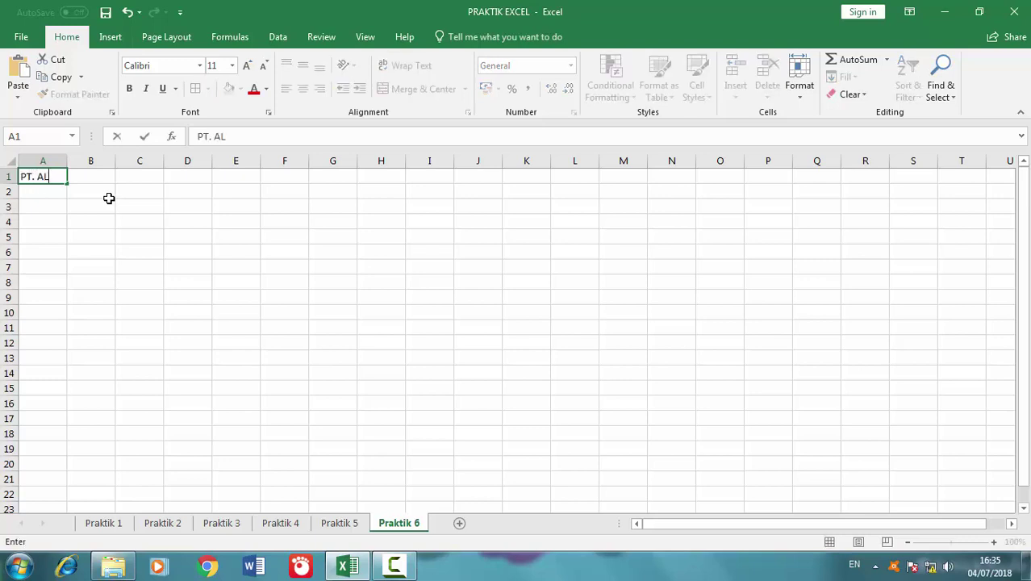
text(IM RU)
text(GI)
key(Return)
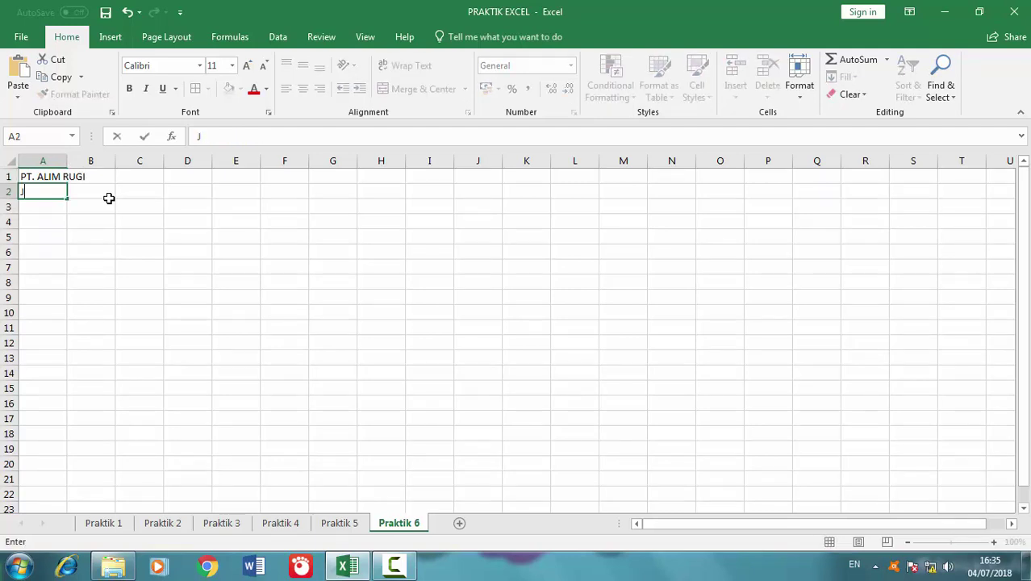
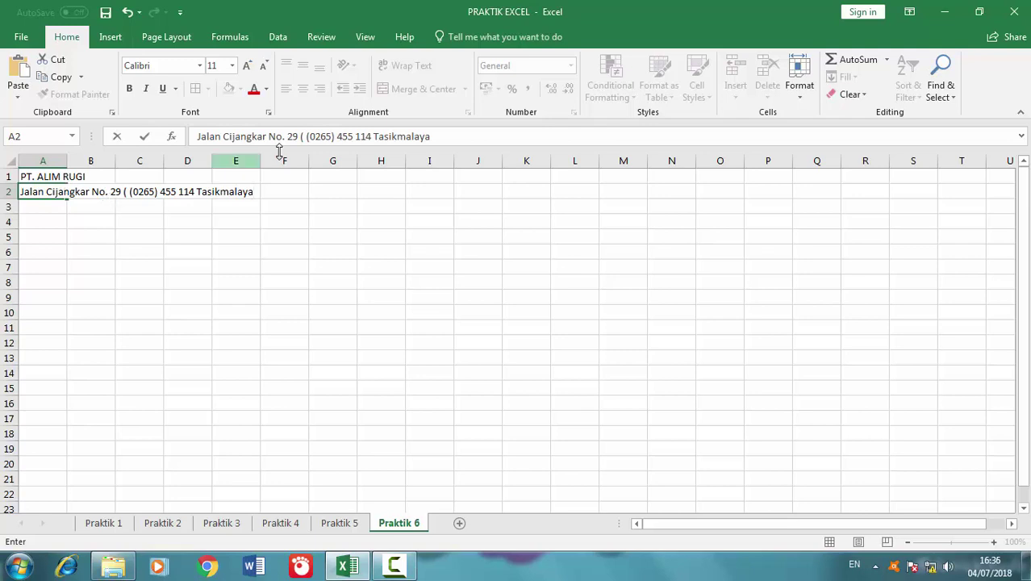
Step: Set the '(' after No. 29 in the address to Wingdings, making it a telephone symbol
click(299, 135)
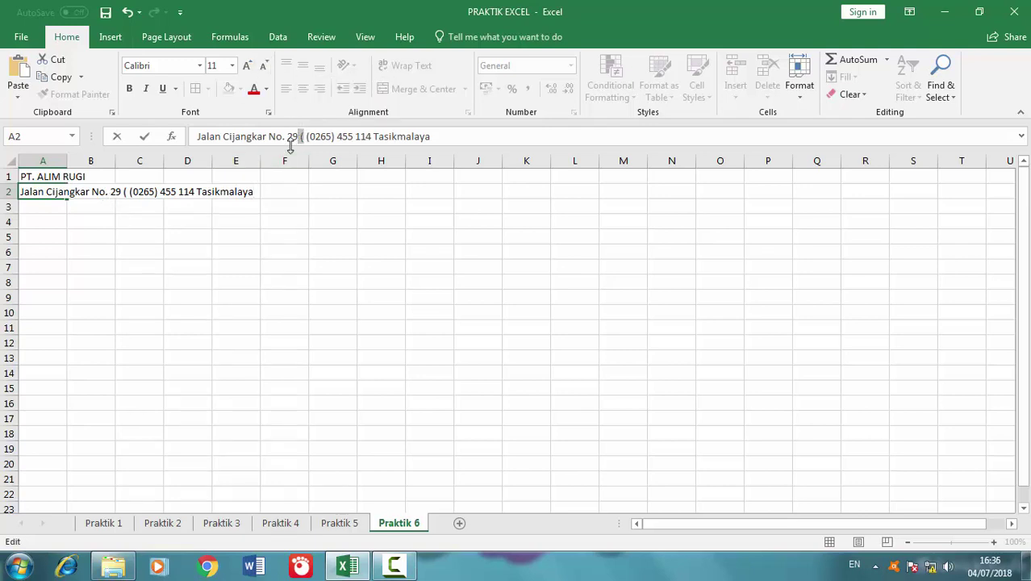
drag(299, 135, 305, 136)
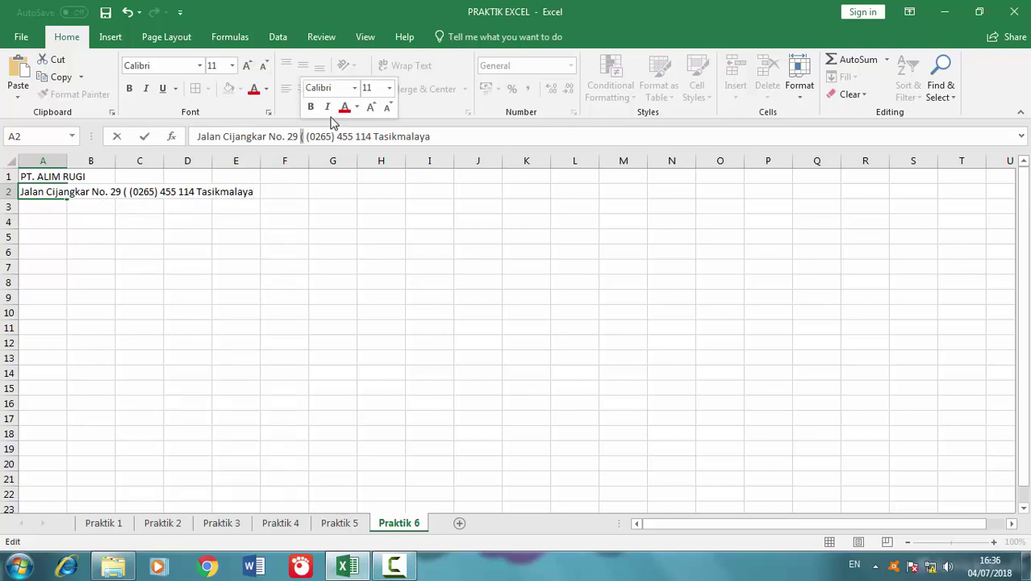
click(170, 67)
text(Webdings)
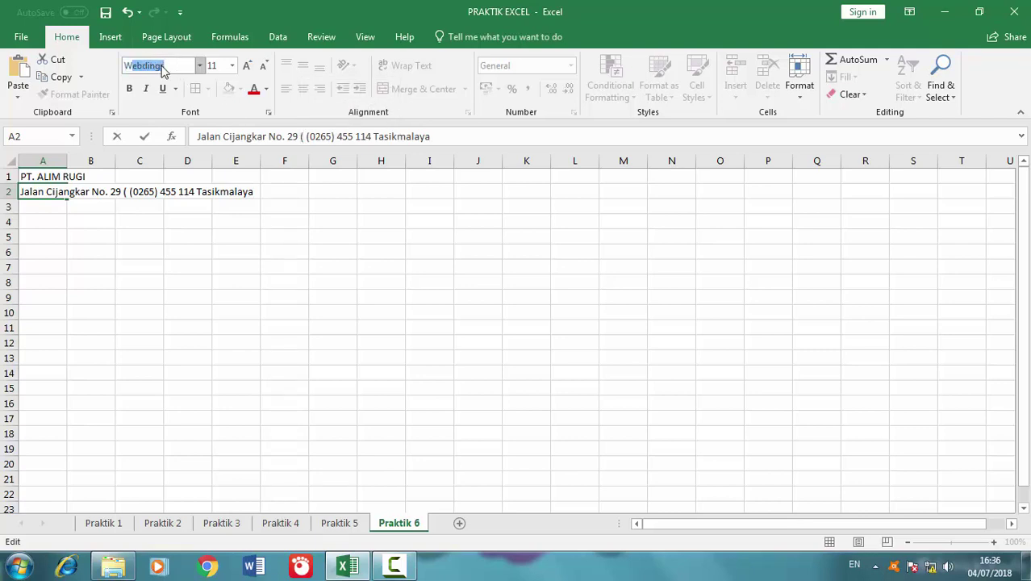
click(200, 66)
scroll(199, 355, down, 1)
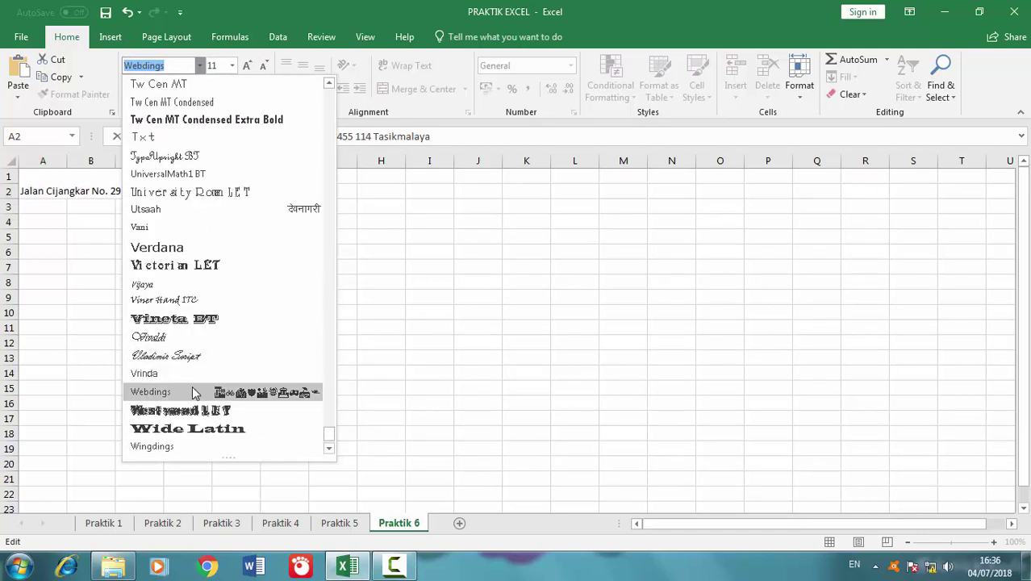
scroll(192, 392, down, 1)
click(194, 414)
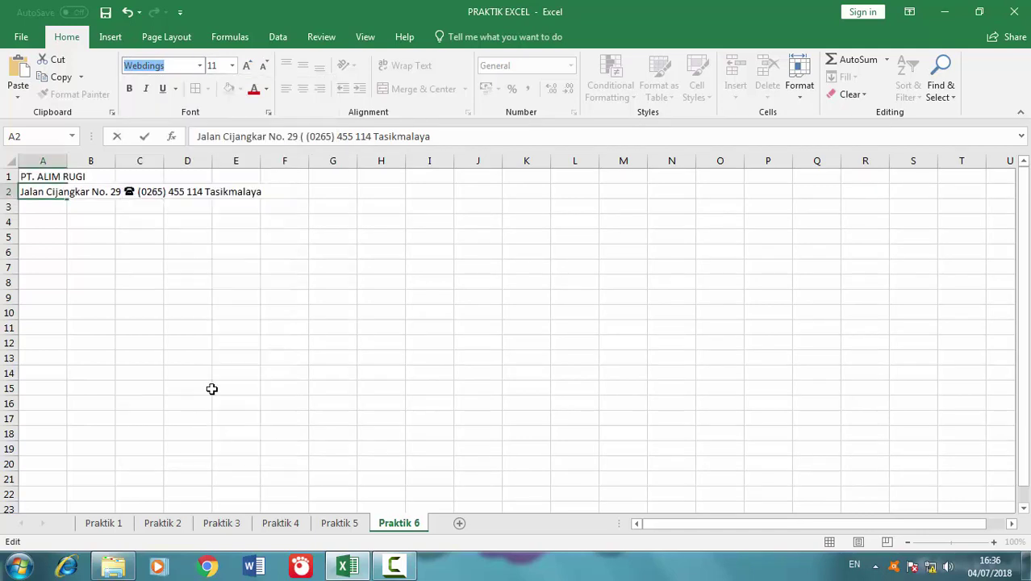
click(77, 206)
click(46, 208)
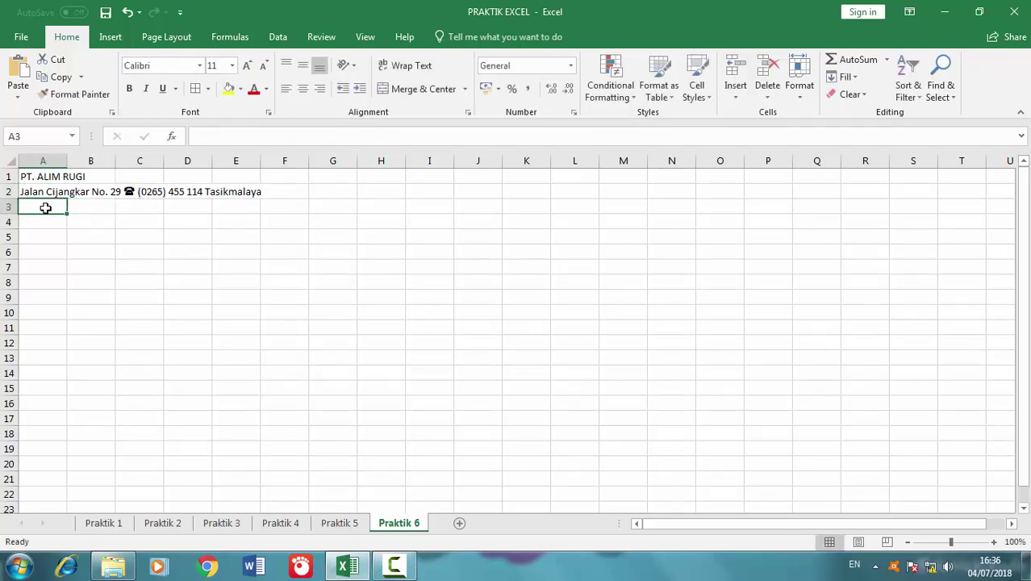
Step: Type the heading 'Daftar Gaji Bulan April 2017' into A3
text(Daftar)
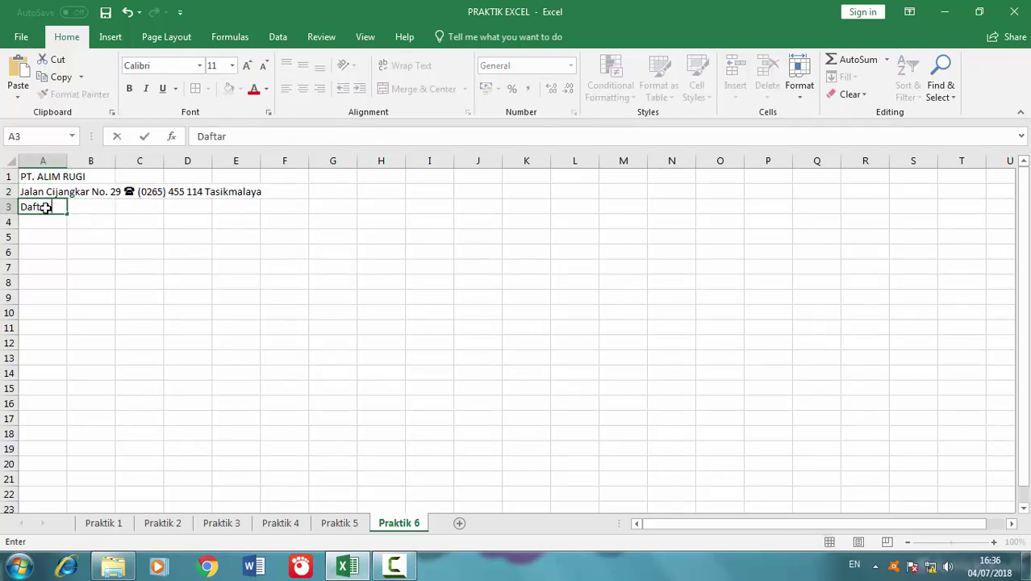
text( Gaji )
text(Bulan)
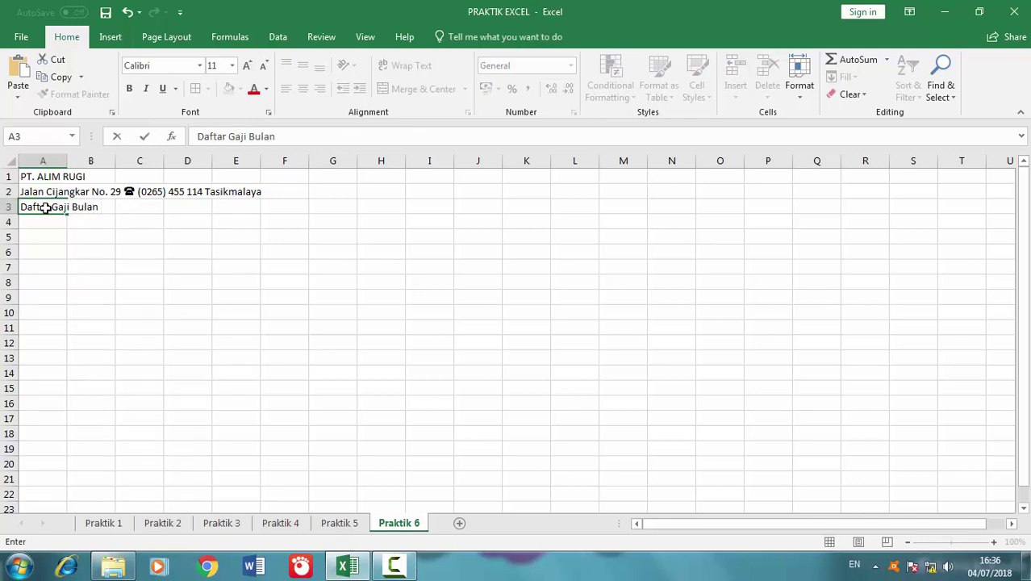
text( April 20)
text(17)
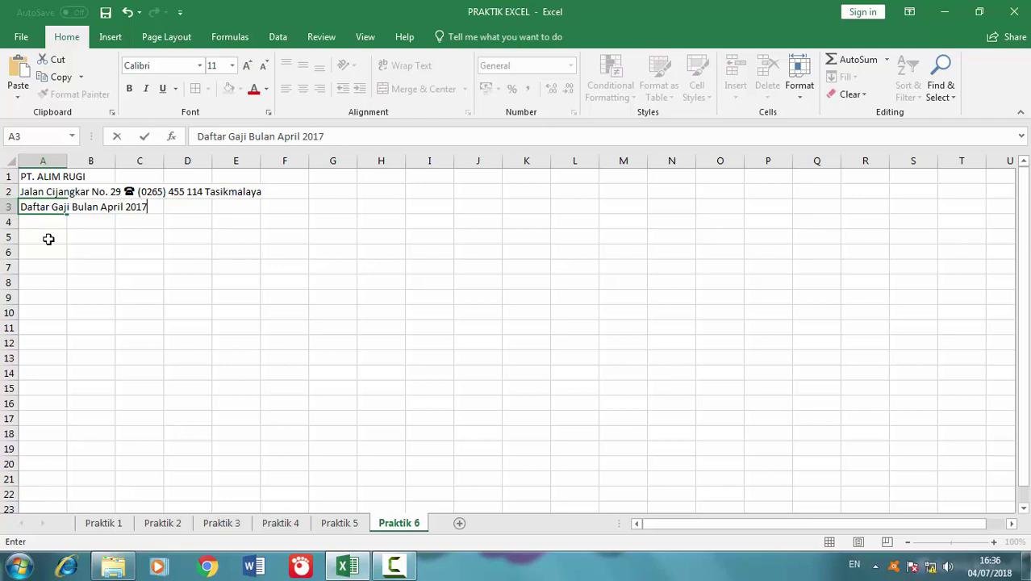
click(57, 251)
click(43, 176)
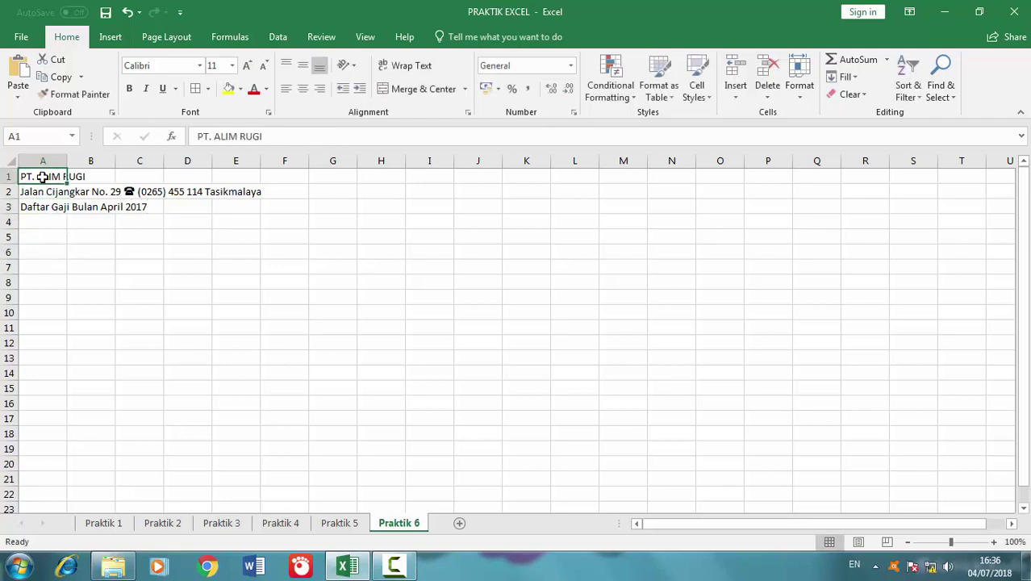
click(43, 237)
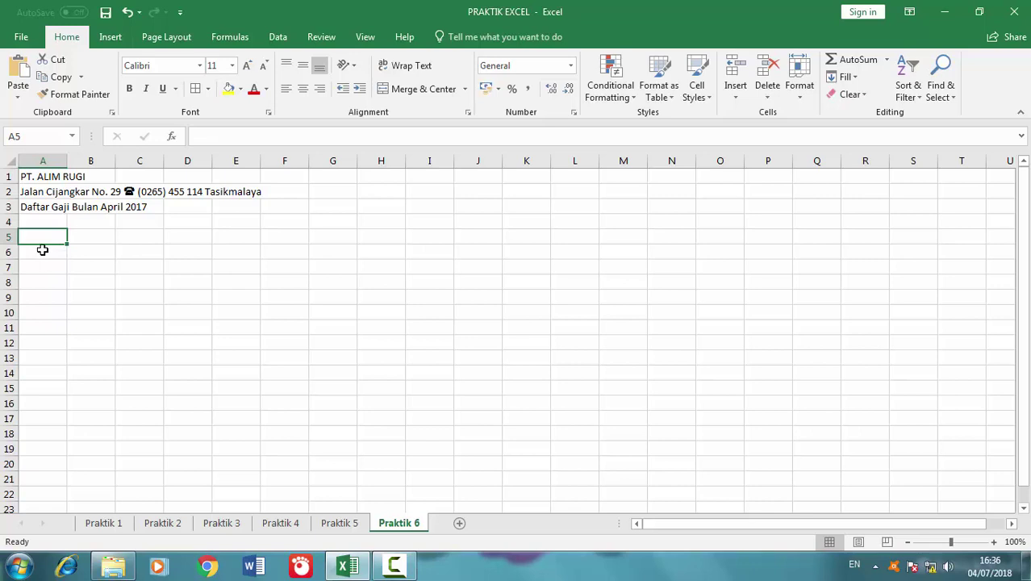
Step: Enter row 5 headers No, Nama, NIK, Jabatan, Anak, Gaji Pokok and Tunjangan
text(No)
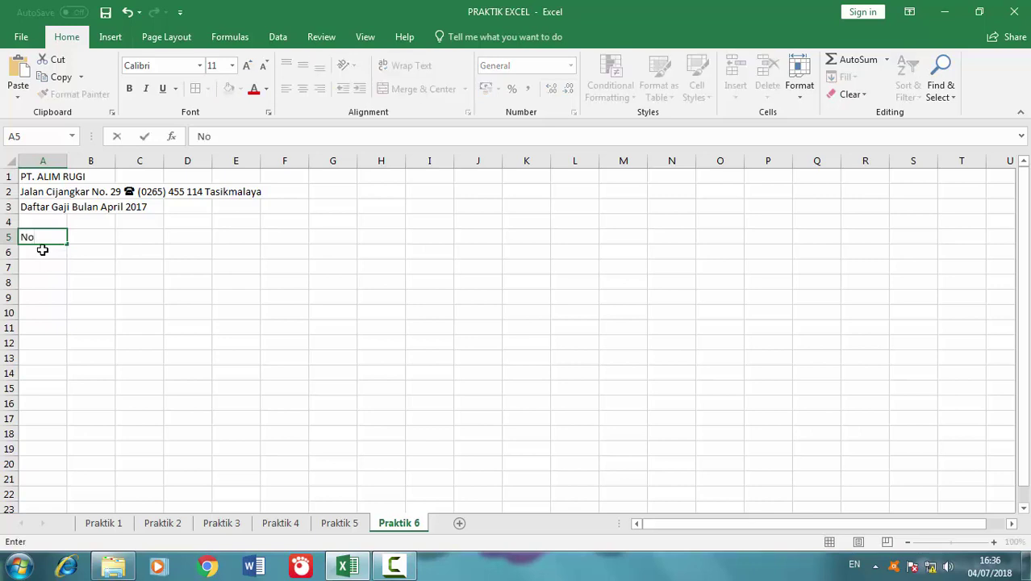
key(Tab)
text(Nama)
key(Tab)
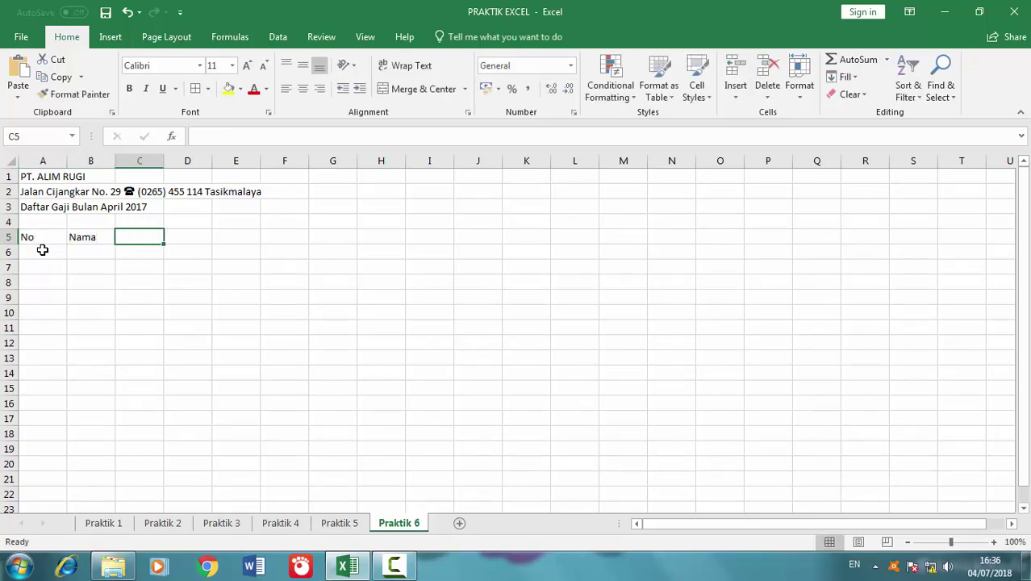
text(NIK)
key(Tab)
text(Ja)
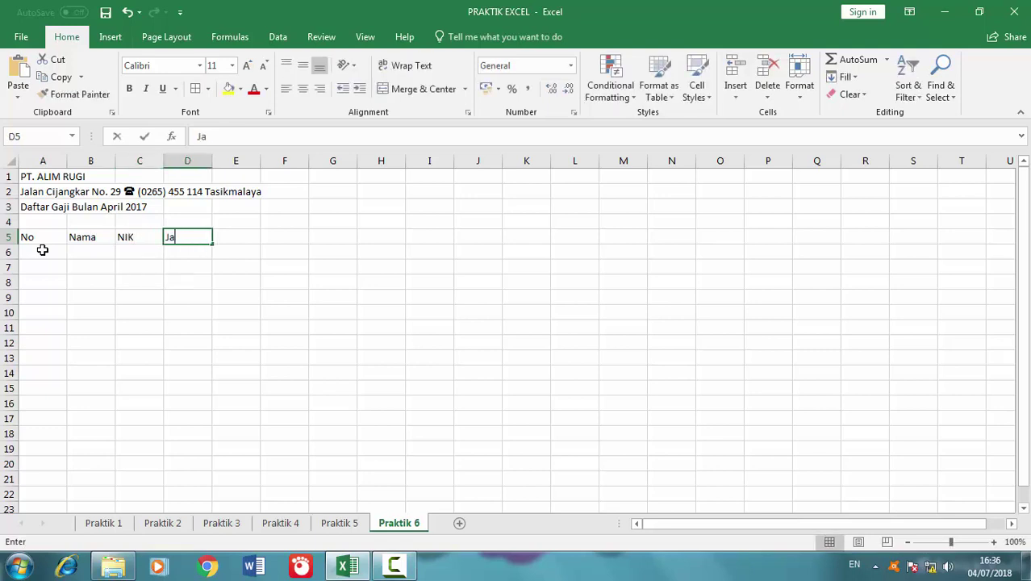
text(batan)
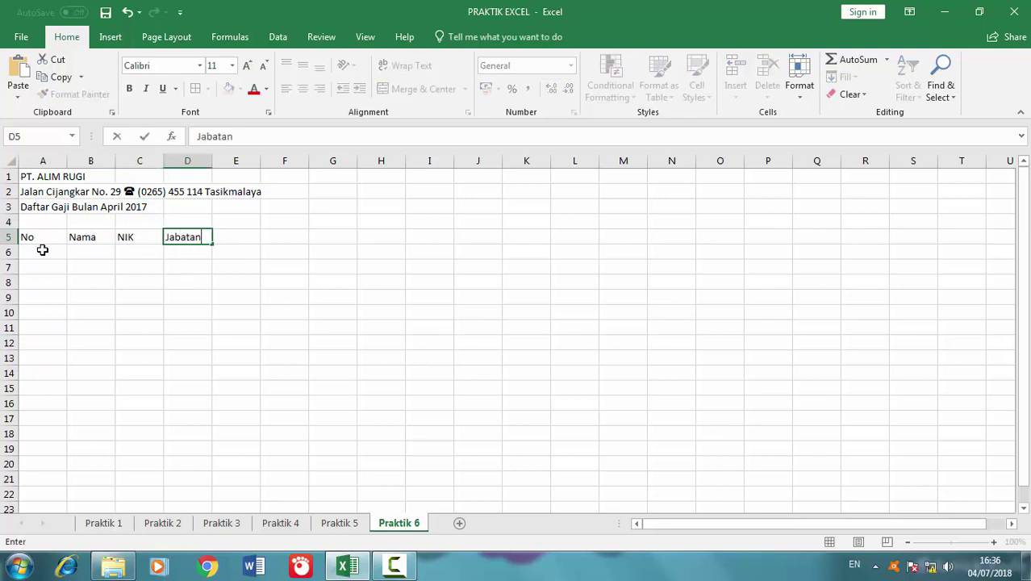
key(Tab)
text(Anak)
key(Tab)
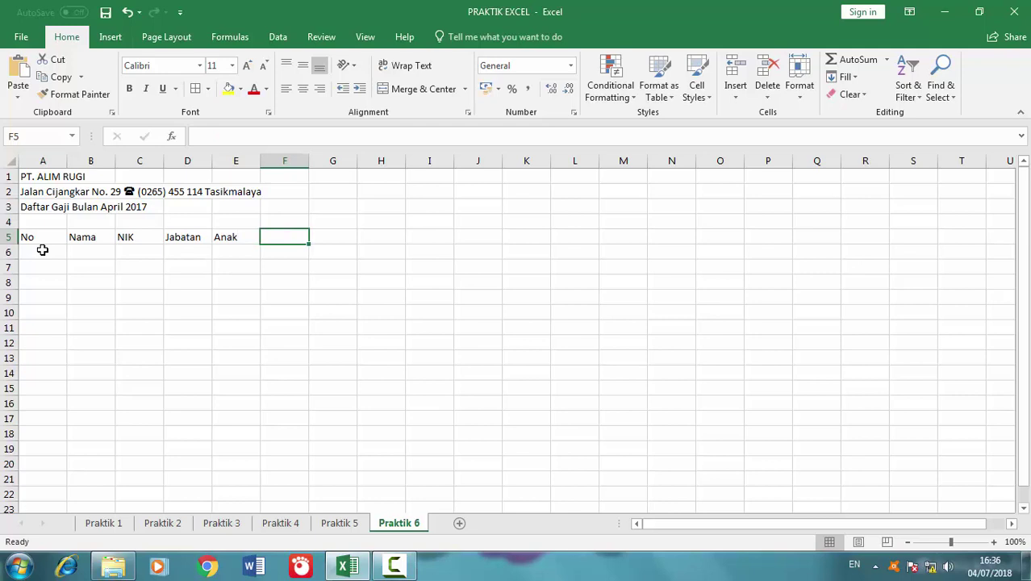
text(Gaji)
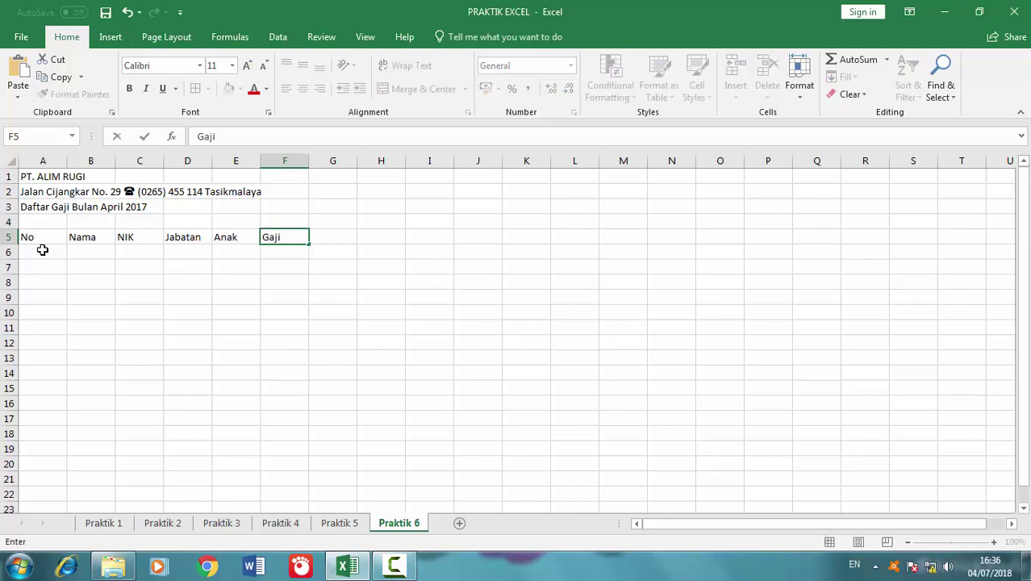
text( Pokok)
key(Tab)
text(Tu)
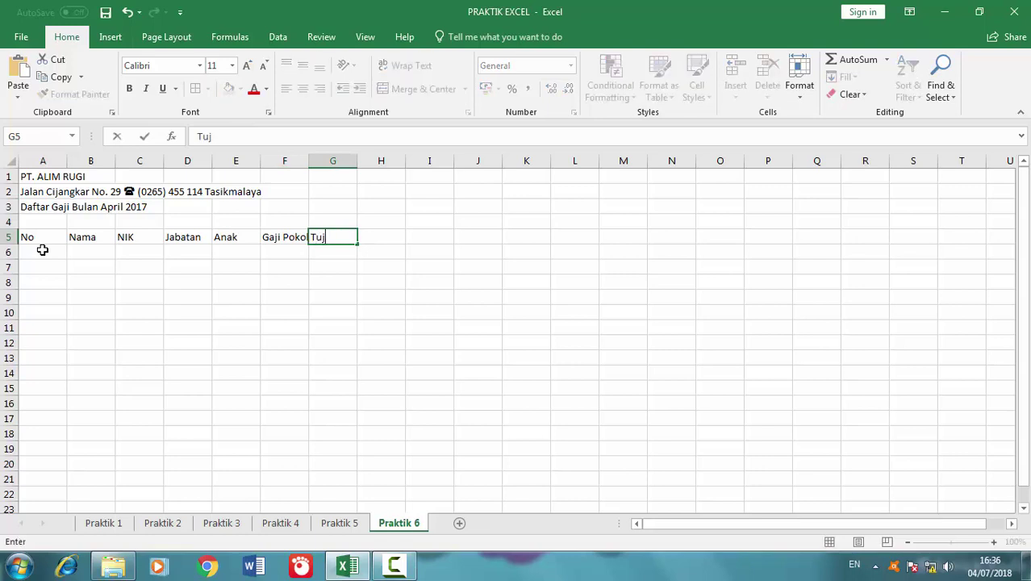
text(njangan)
click(42, 251)
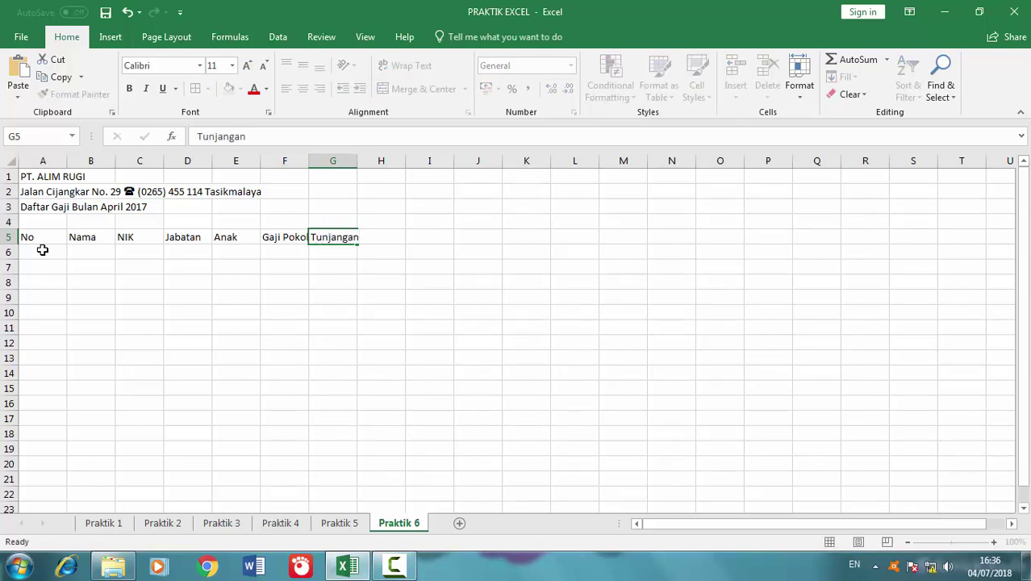
Step: Add Anak and Kesehatan under Tunjangan, Potongan in I5, and Askes and Pajak beneath it
key(Right)
key(Right)
key(Right)
key(Right)
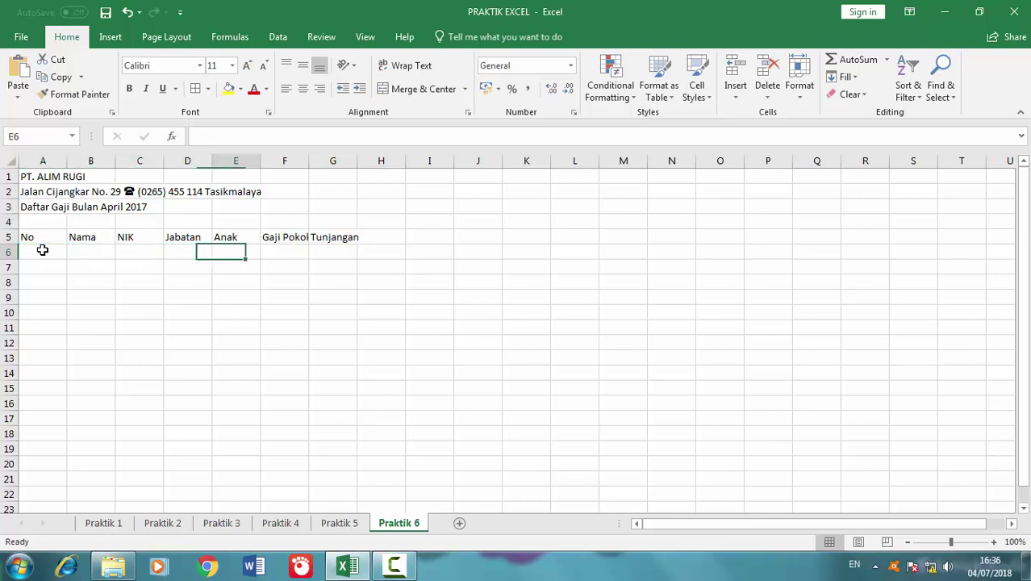
key(Right)
key(Right)
text(Anak)
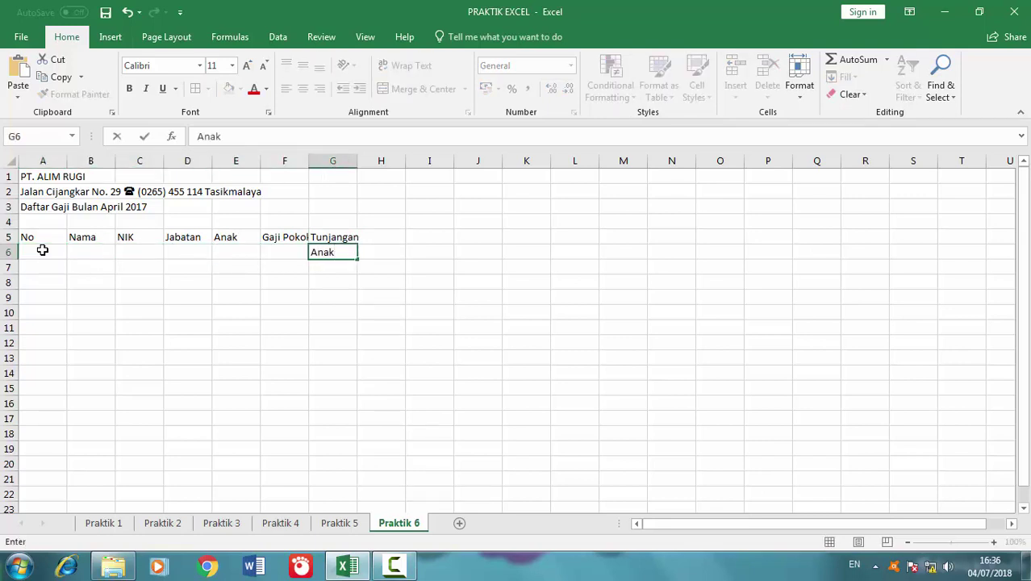
key(Right)
text(Kesehat)
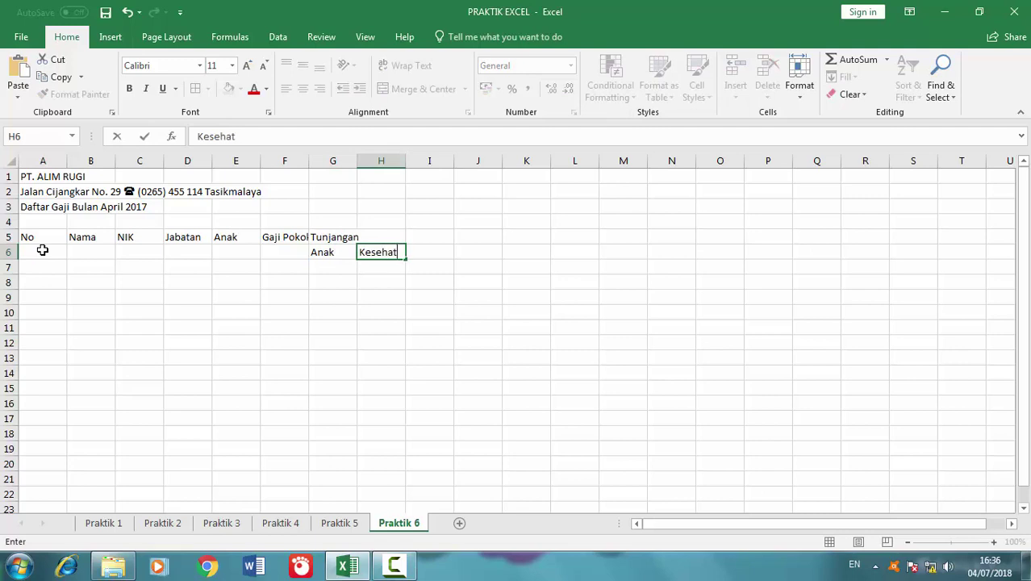
text(an)
key(Up)
key(Right)
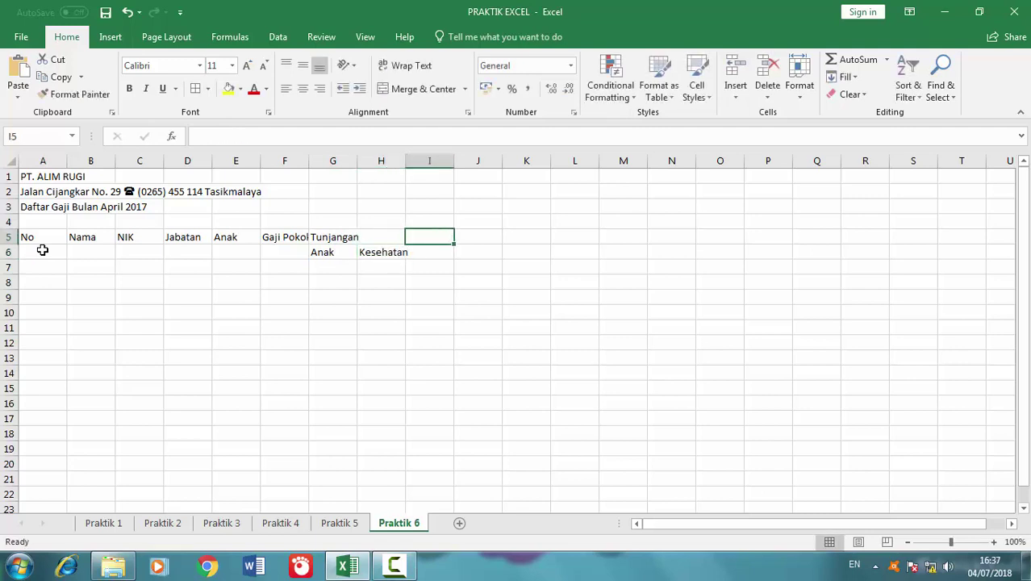
text(Potong)
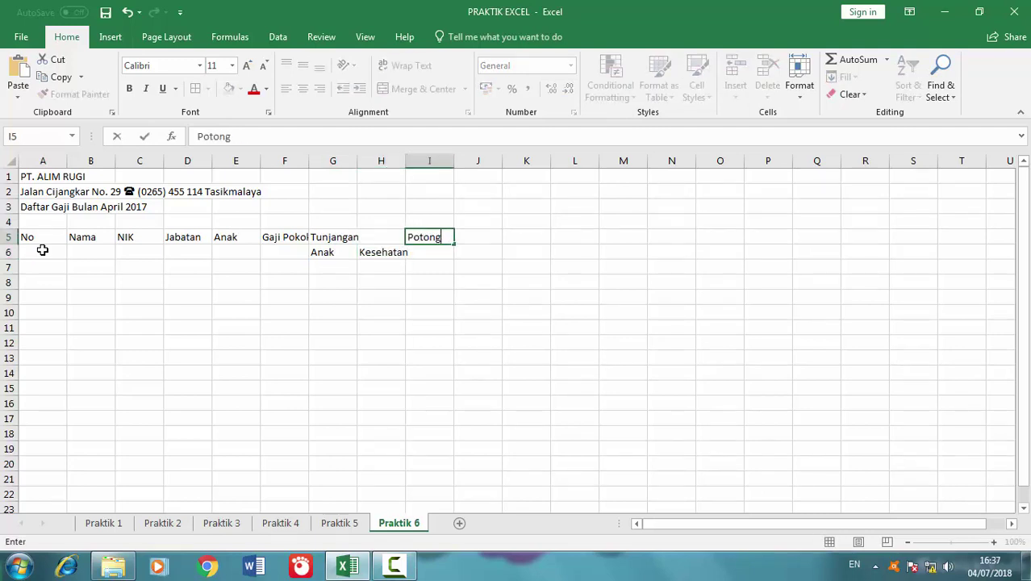
text(an)
key(Return)
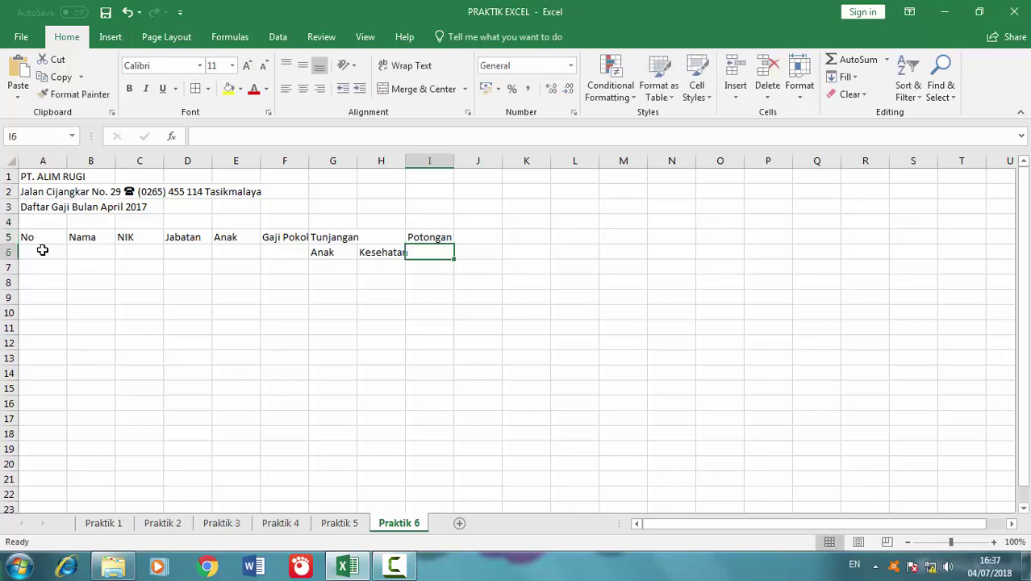
text(Askes)
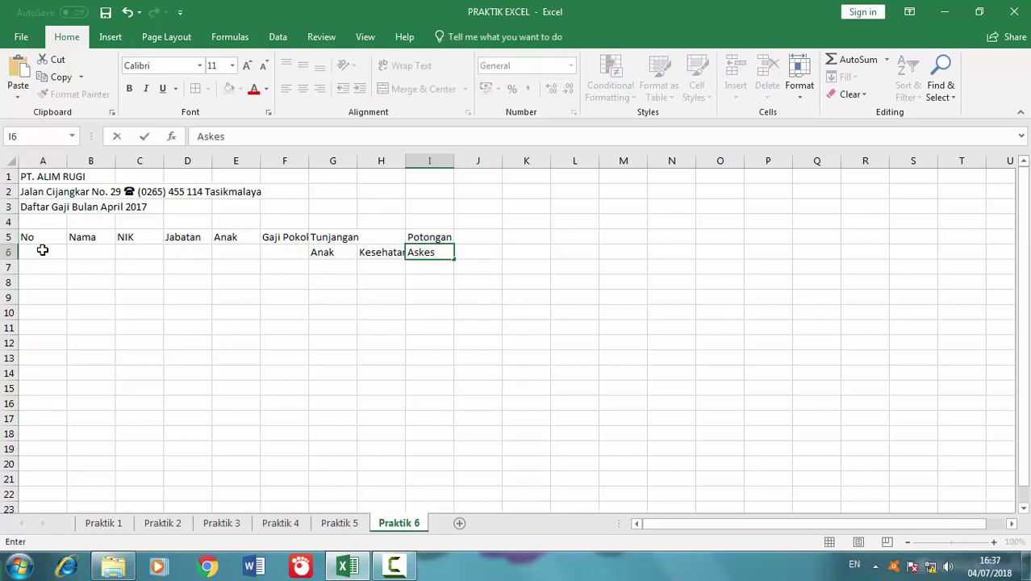
key(Right)
text(Paja)
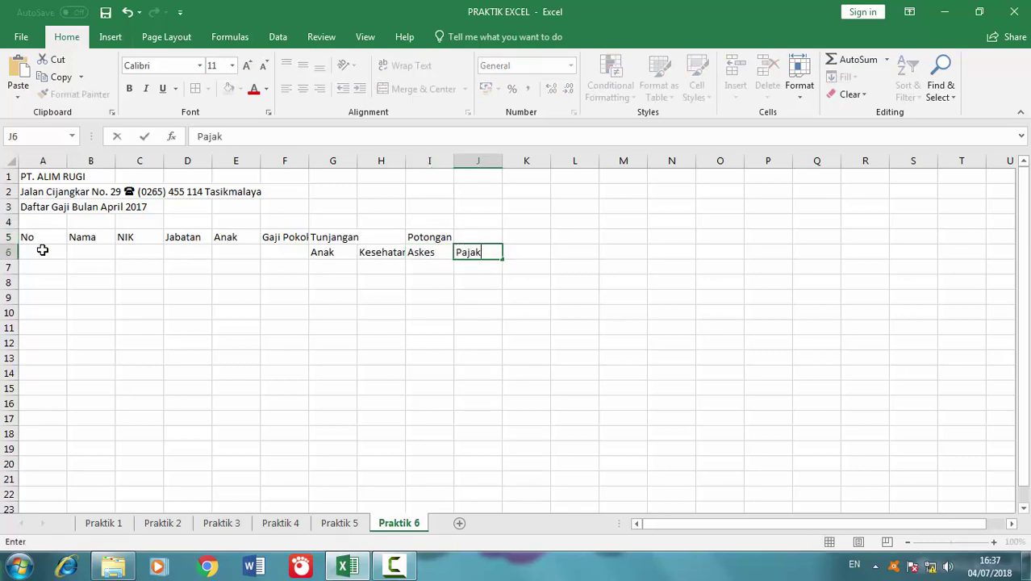
key(Right)
Step: Add the Jumlah Potongan header in K5 and Gaji Bersih in L5
key(Up)
text(Jum)
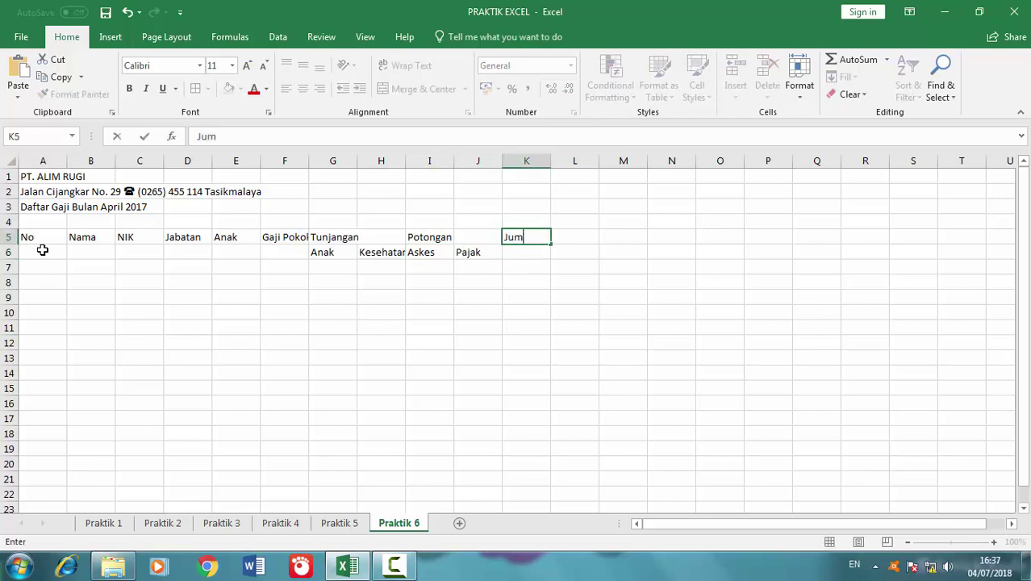
text(lah Poto)
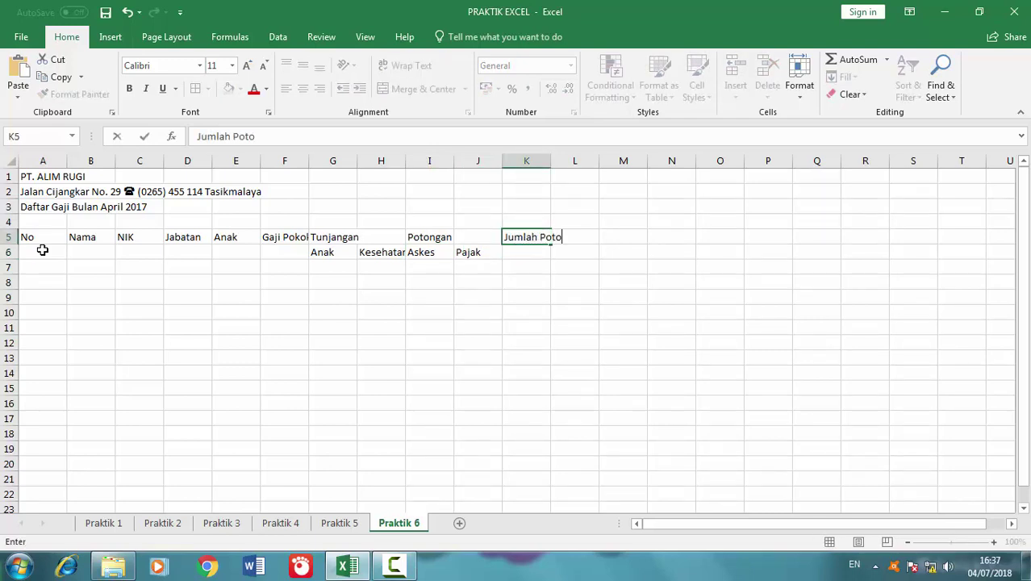
text(nga)
text(n)
key(Tab)
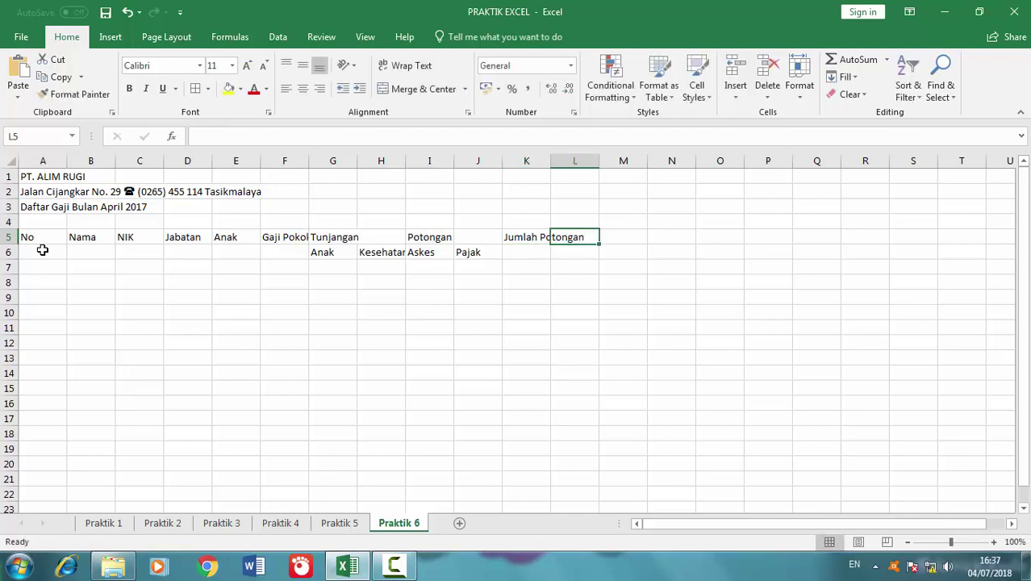
text(Gaji Ber)
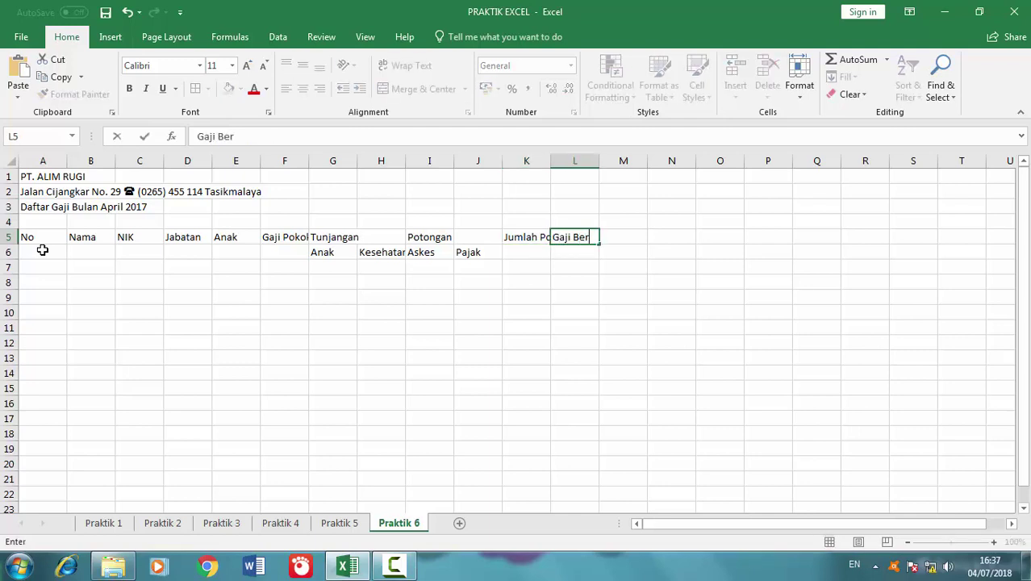
text(sih)
key(Return)
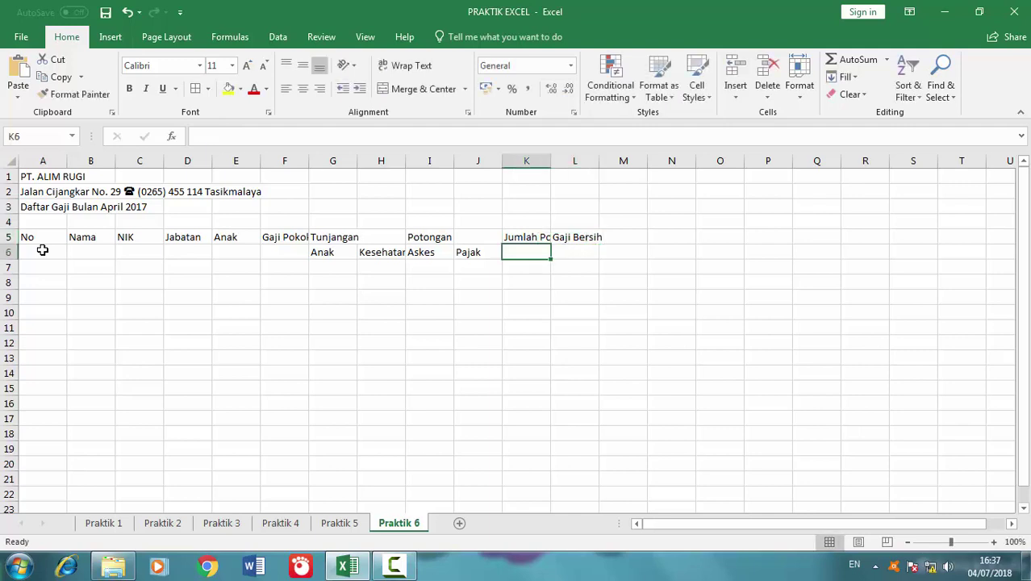
drag(60, 235, 57, 252)
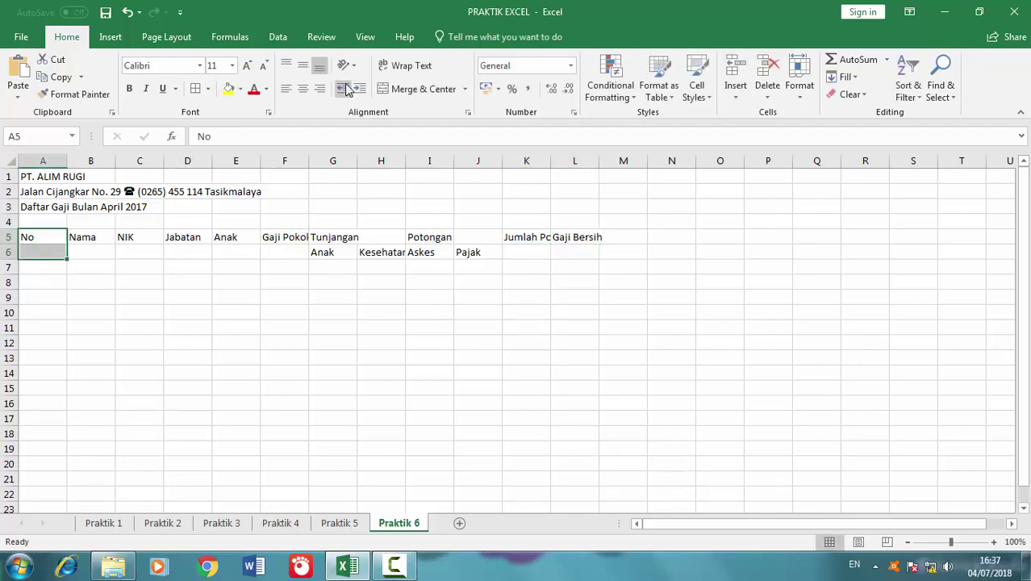
Step: Merge and centre A5:A6, then copy that format to the Nama through Gaji Pokok headers
click(420, 88)
click(303, 65)
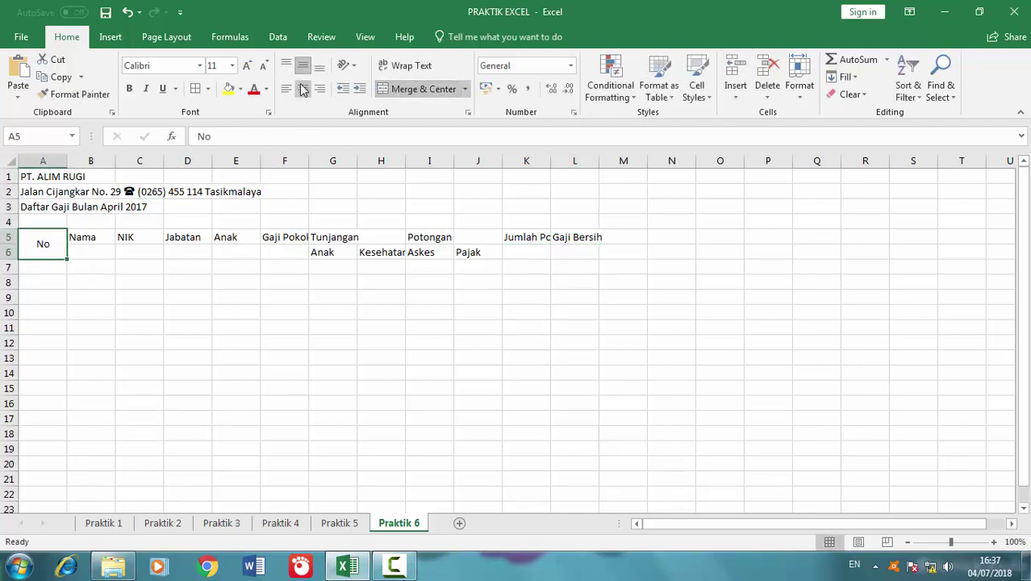
click(75, 93)
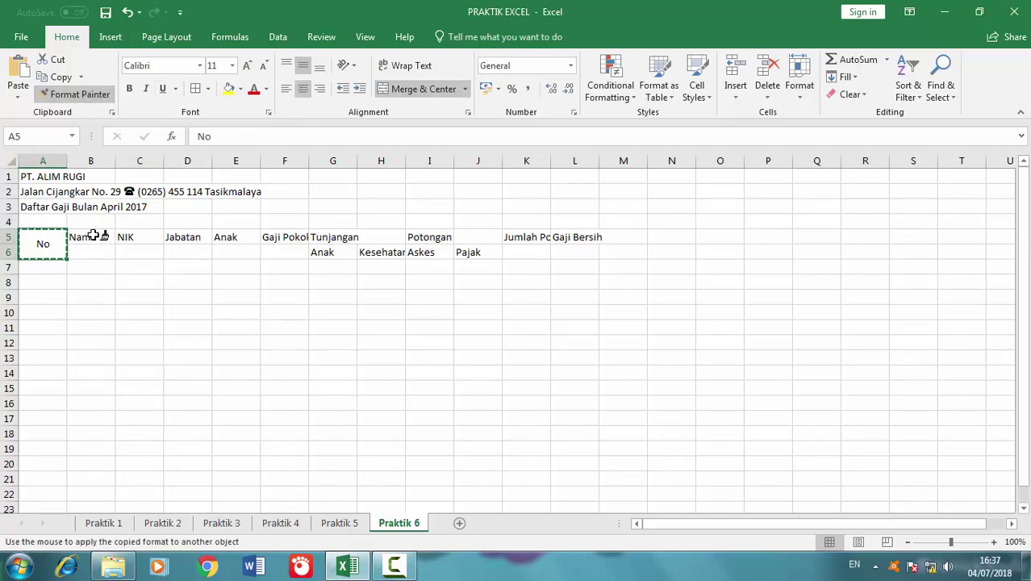
drag(93, 235, 209, 245)
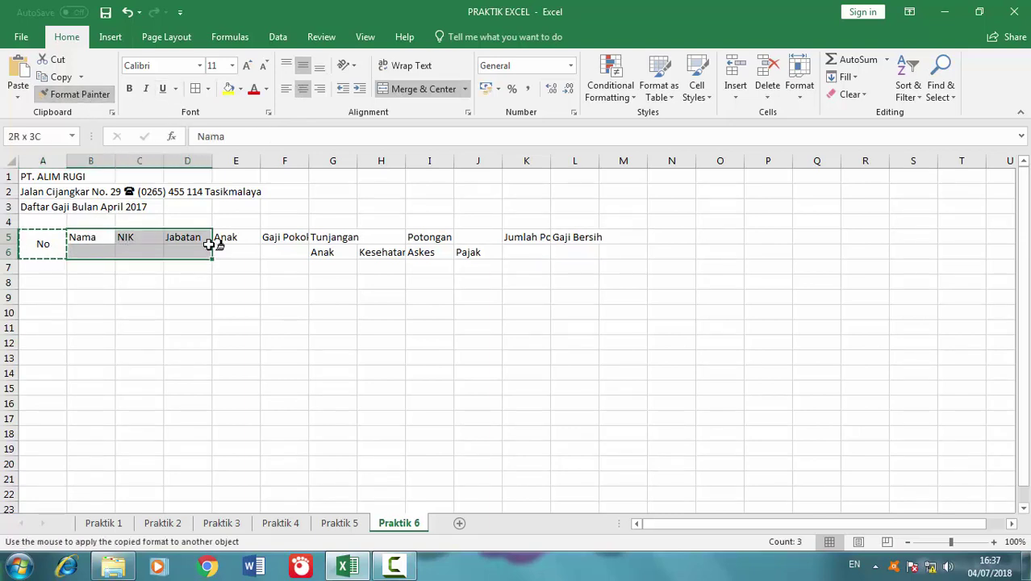
drag(209, 245, 275, 244)
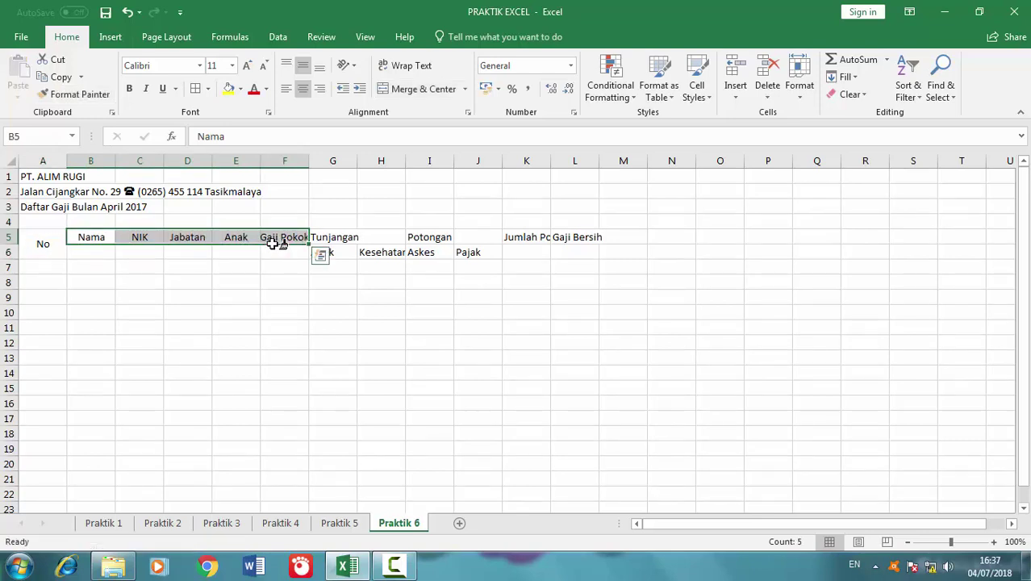
click(57, 242)
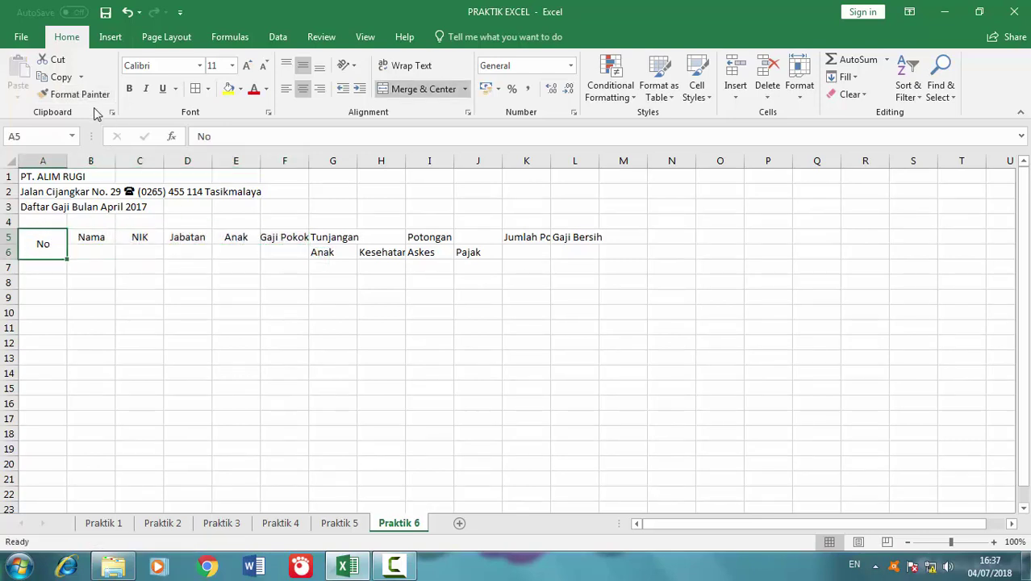
click(80, 94)
mouse_move(101, 238)
mouse_down()
mouse_move(295, 252)
mouse_move(470, 241)
mouse_move(521, 256)
mouse_move(575, 255)
mouse_move(27, 242)
mouse_up()
Step: Merge G5:H5, I5:J5, K5:K6 and L5:L6, and middle-centre all header text
click(418, 89)
click(418, 88)
click(407, 88)
click(435, 90)
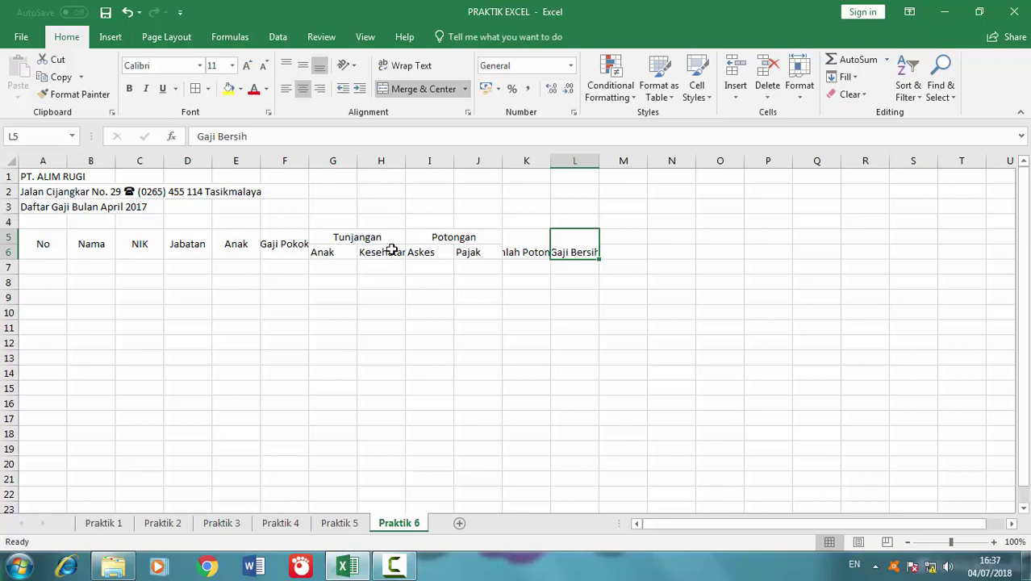
click(303, 66)
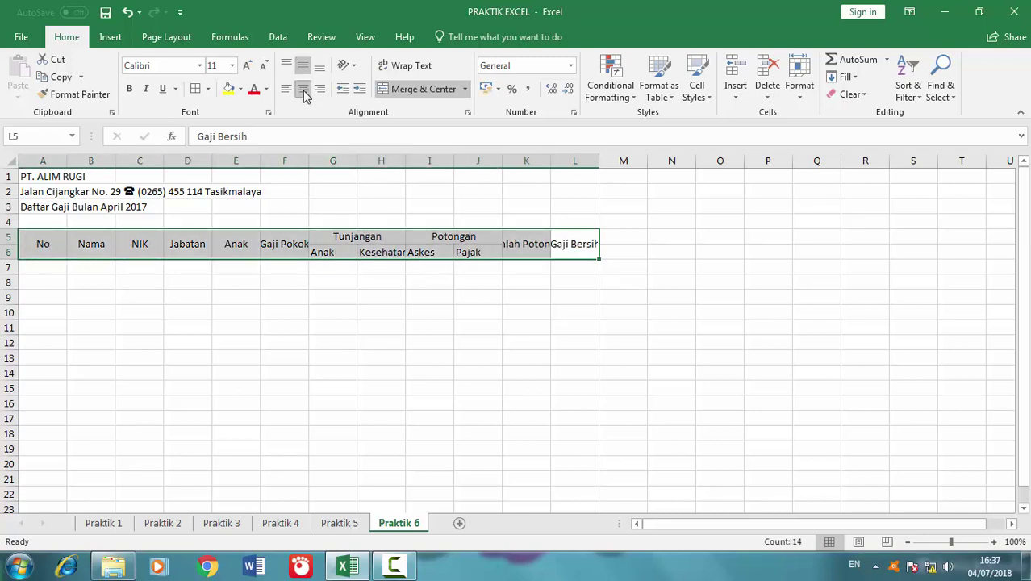
click(303, 89)
click(304, 88)
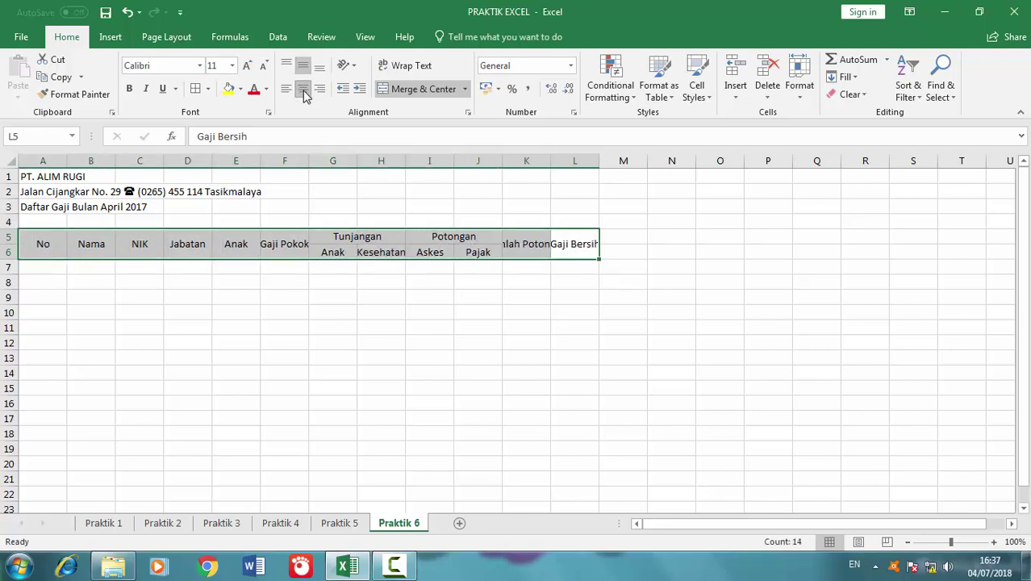
click(444, 370)
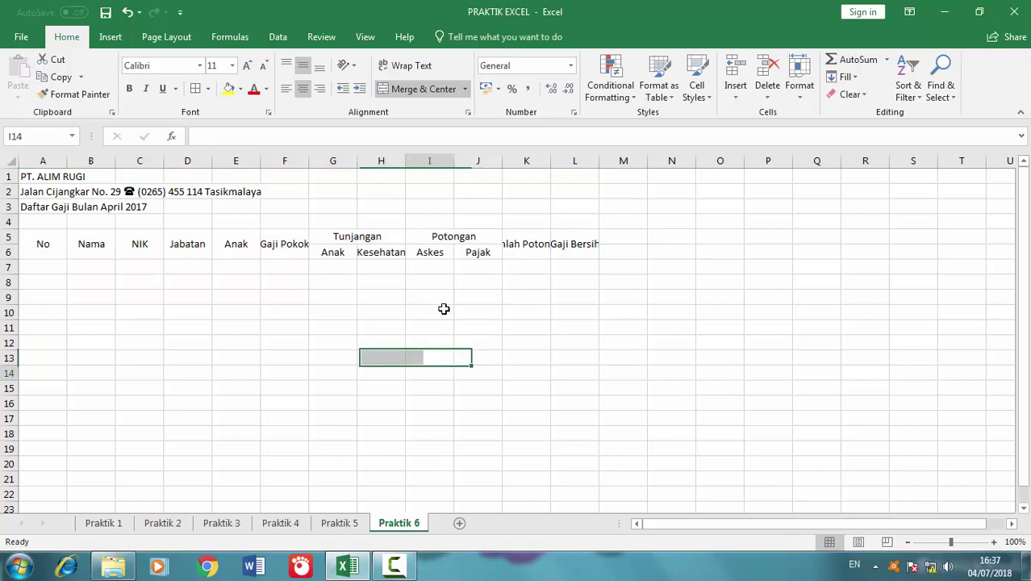
Step: Autofit columns H, J, K and L, wrap text in A5:L6, and narrow column K
double_click(405, 160)
double_click(507, 161)
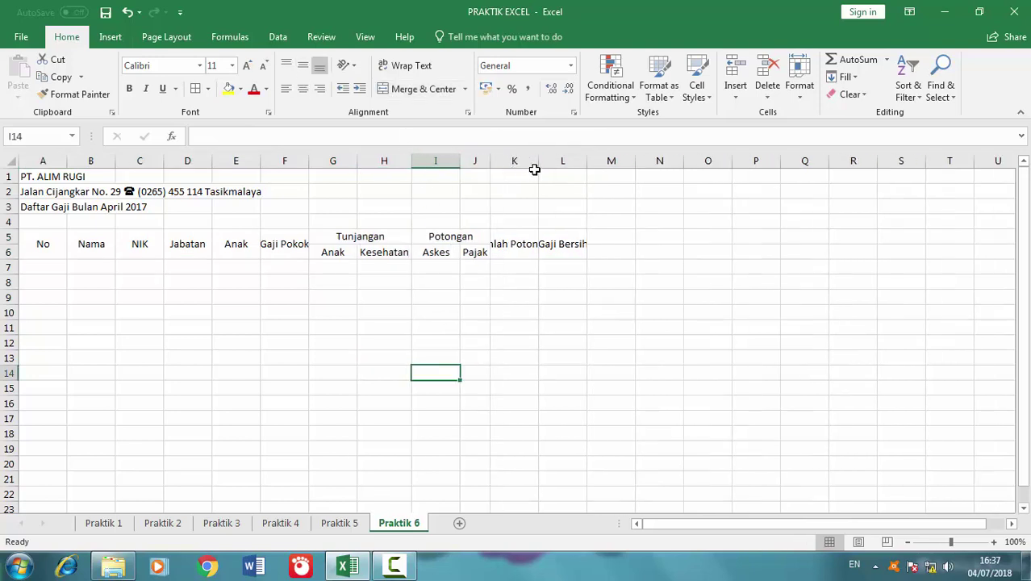
double_click(539, 161)
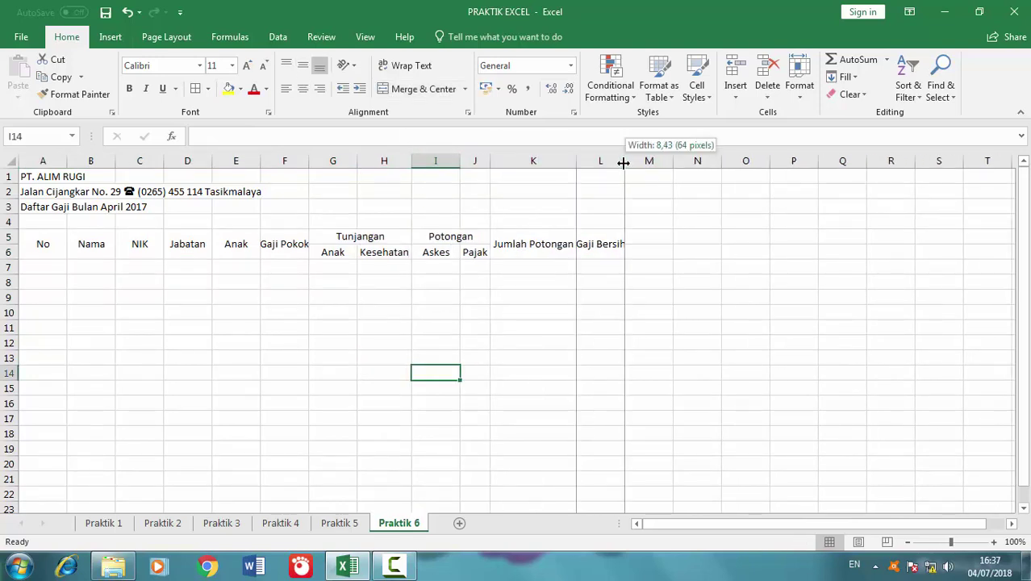
double_click(629, 163)
drag(609, 250, 25, 251)
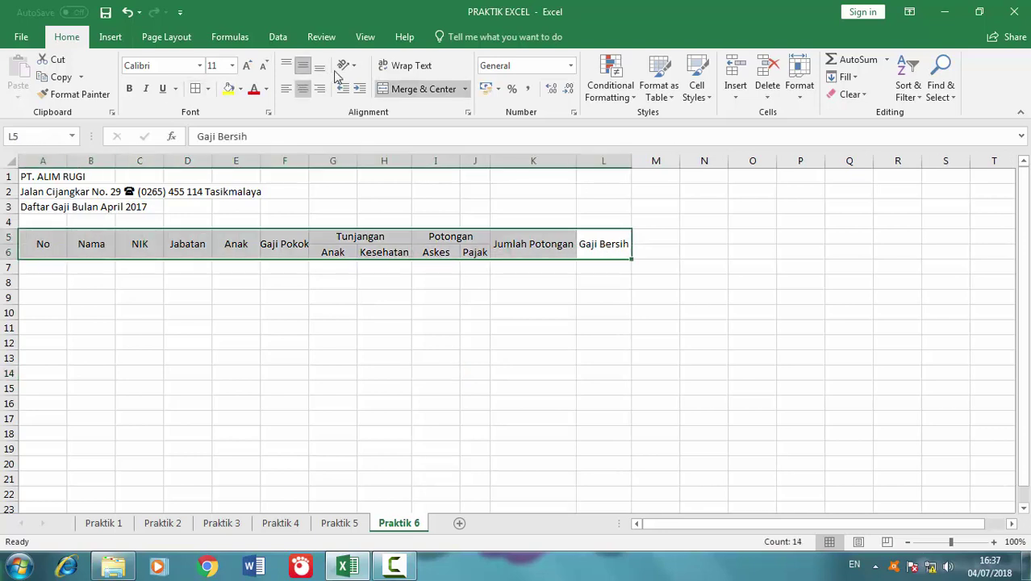
click(395, 66)
mouse_move(576, 162)
mouse_down()
mouse_move(534, 163)
mouse_move(573, 162)
mouse_up()
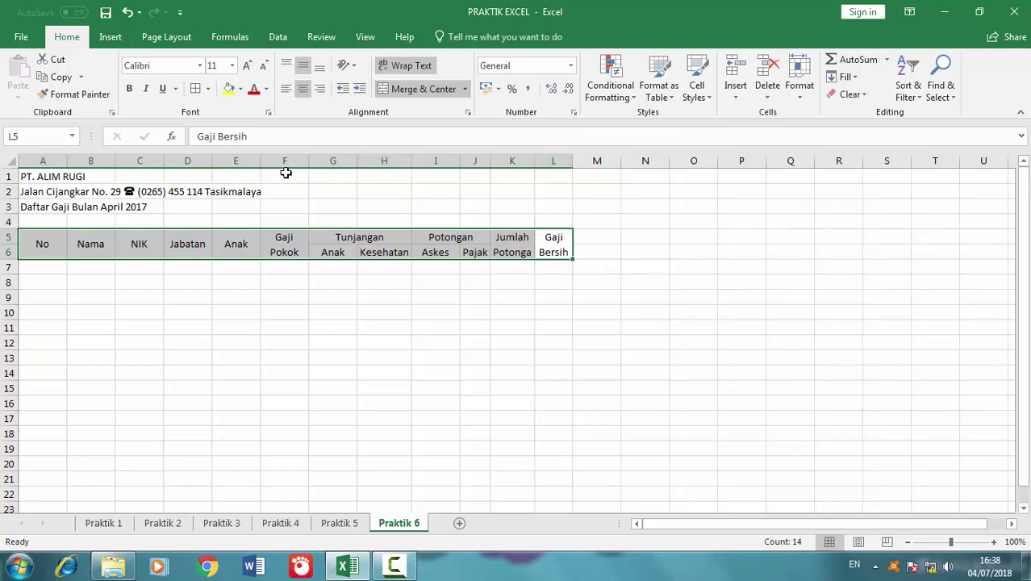
Step: Merge and centre title rows 1–3 across columns A–L and make them bold
drag(310, 160, 308, 160)
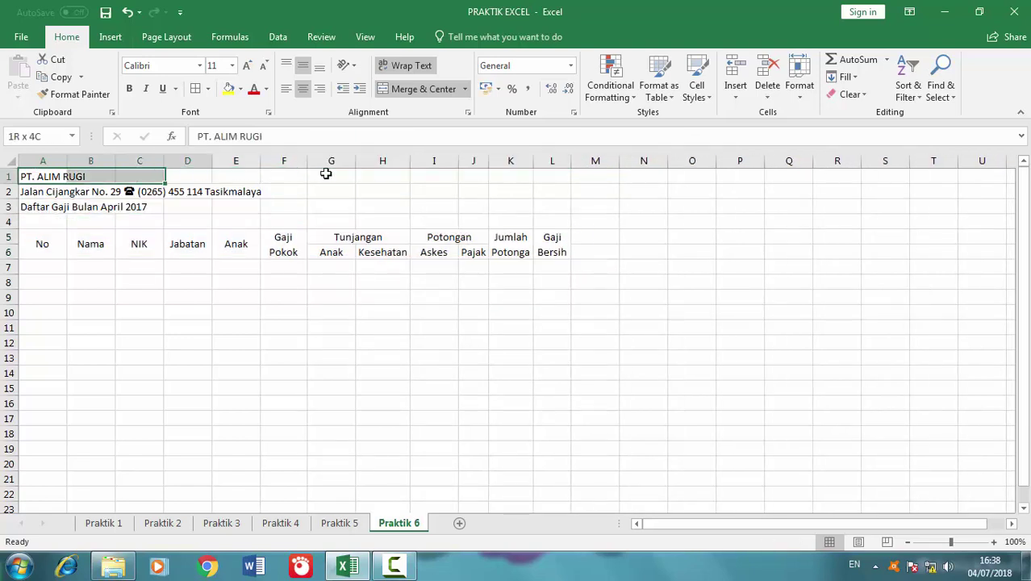
drag(41, 176, 552, 176)
click(424, 89)
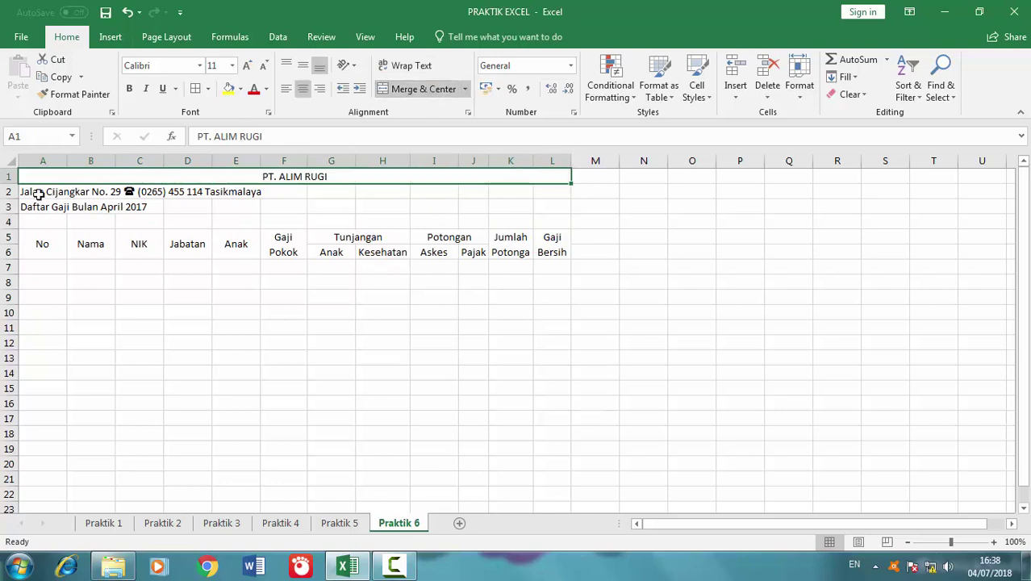
drag(37, 195, 546, 191)
key(F4)
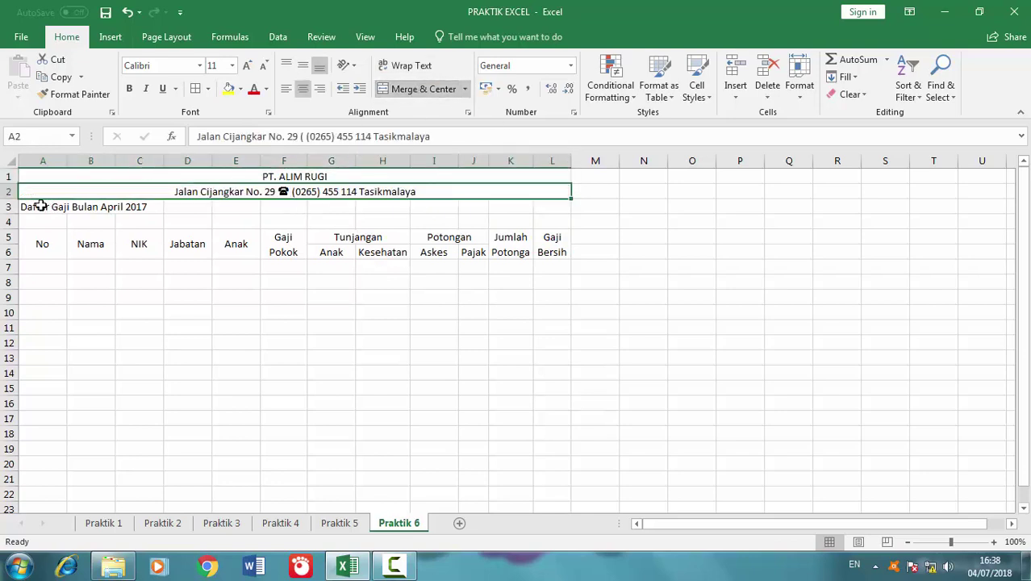
drag(34, 207, 557, 206)
click(424, 89)
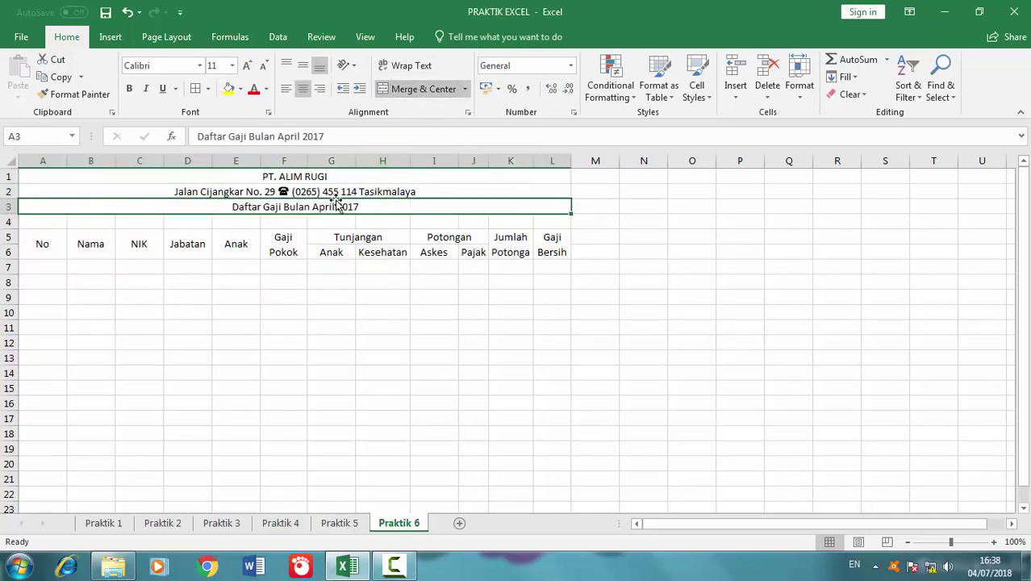
drag(334, 204, 324, 178)
click(129, 89)
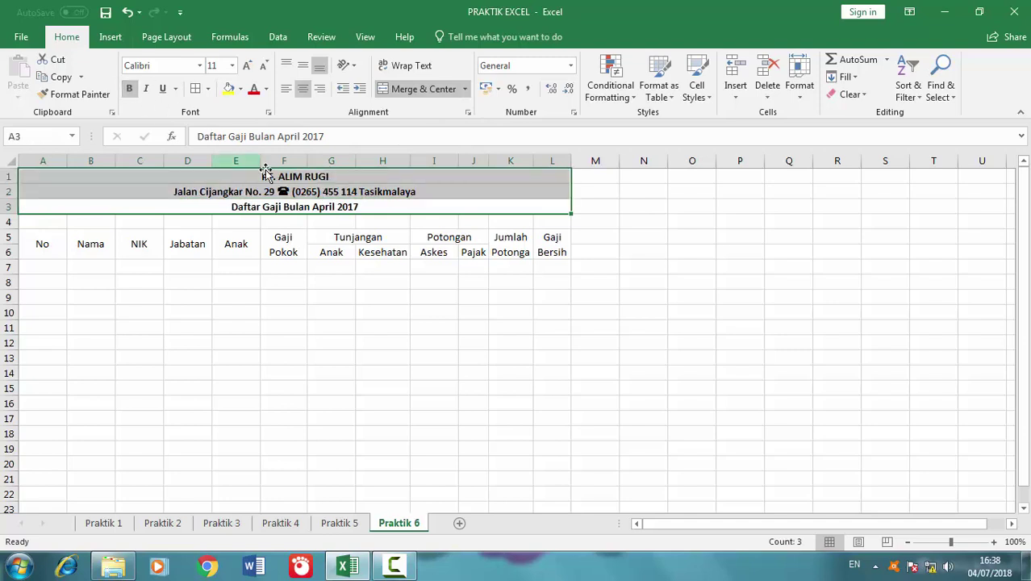
key(ctrl+Home)
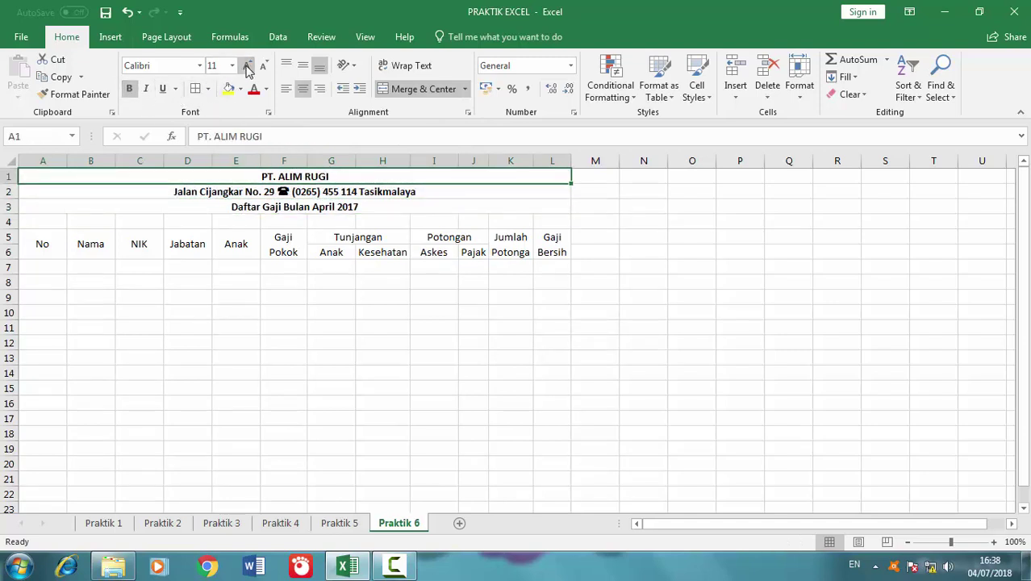
Step: Enlarge the PT. ALIM RUGI heading to 16 pt
click(247, 68)
click(247, 67)
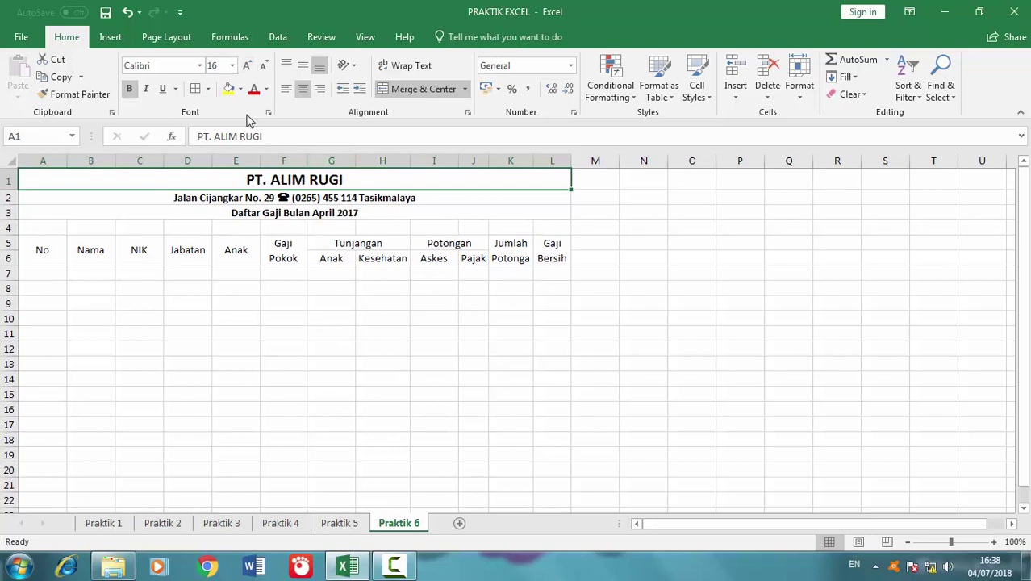
click(248, 68)
click(271, 213)
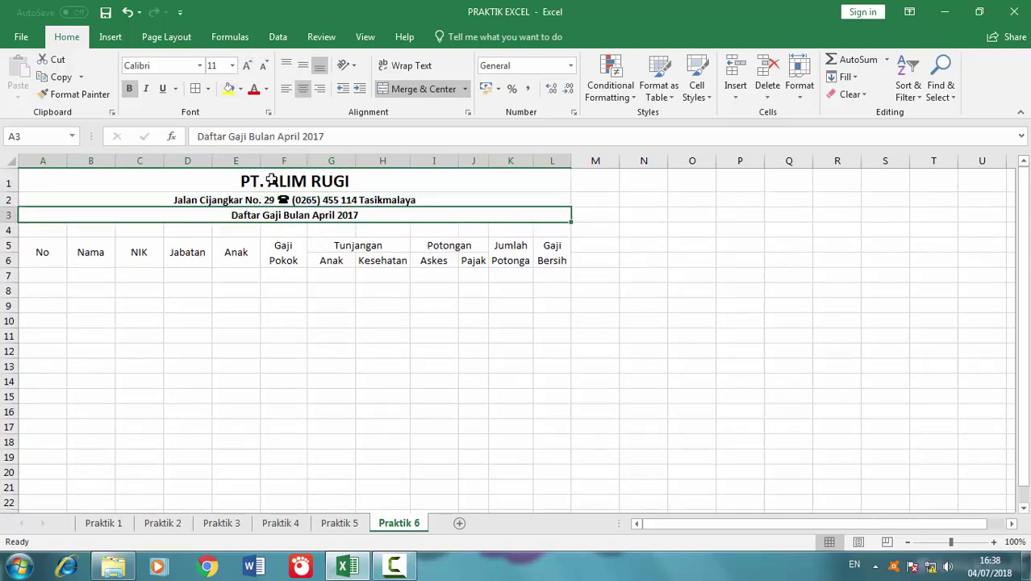
click(147, 177)
click(110, 37)
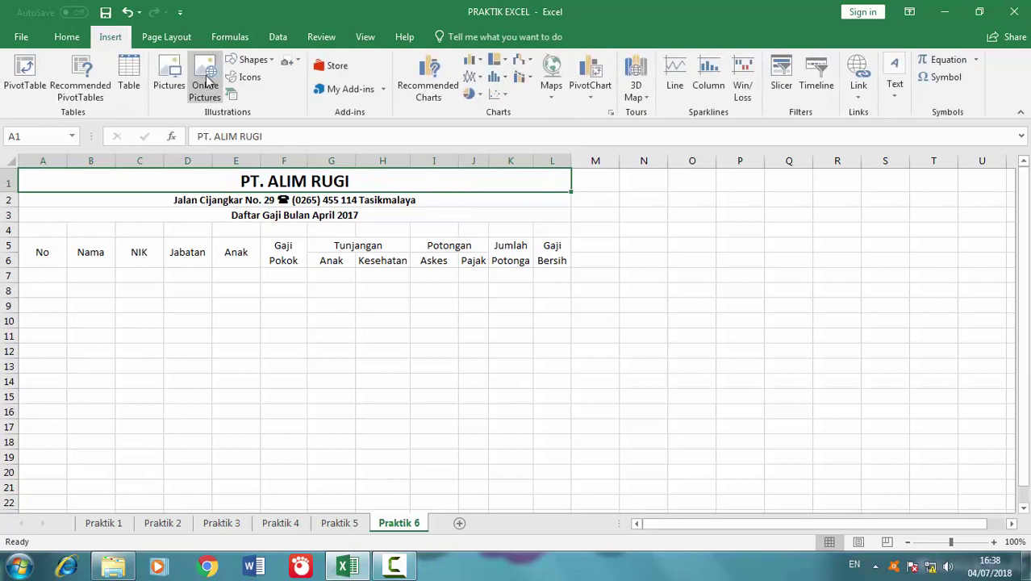
Step: Insert the 'akuntansi putih' picture, shrunk to about 1.63 × 1.38 cm beside the title
click(169, 80)
click(453, 171)
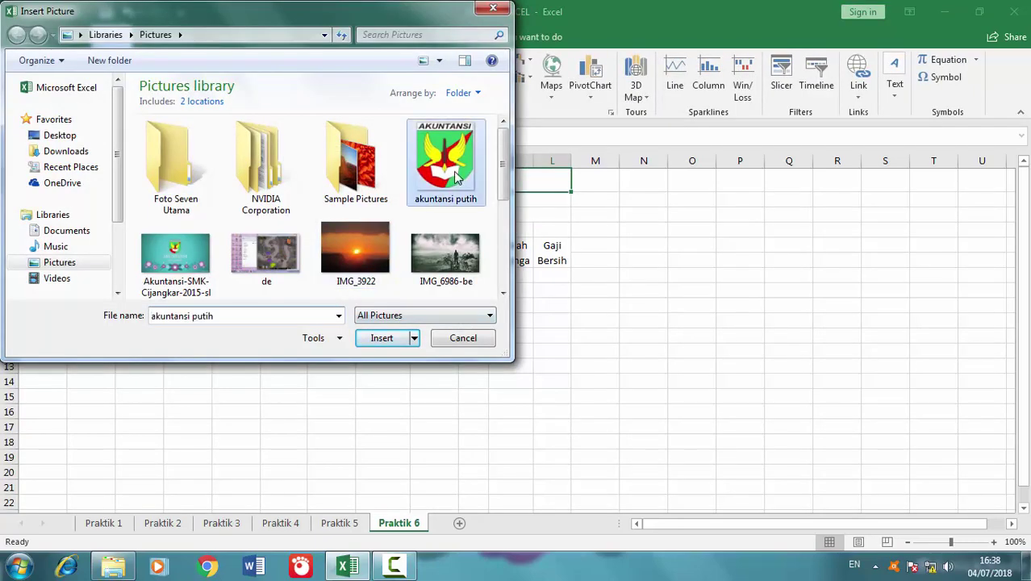
click(404, 338)
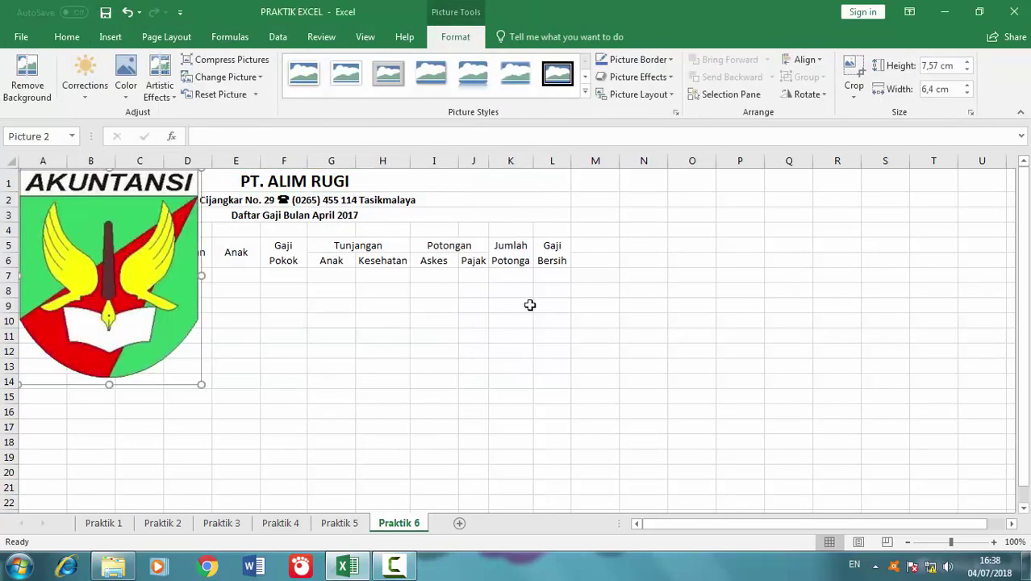
click(238, 291)
click(192, 361)
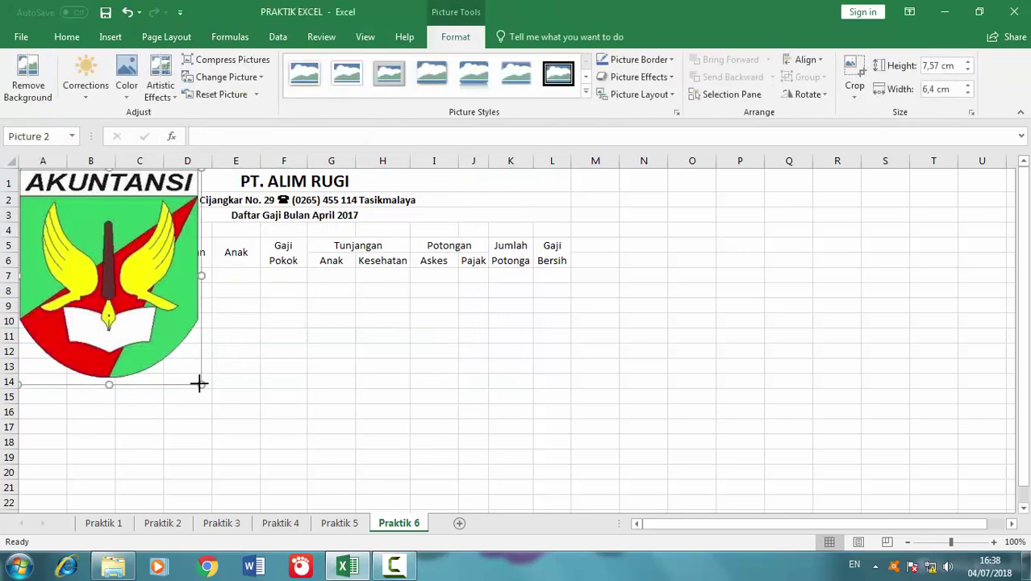
mouse_move(201, 384)
mouse_down()
mouse_move(51, 209)
mouse_move(89, 194)
mouse_move(127, 196)
mouse_up()
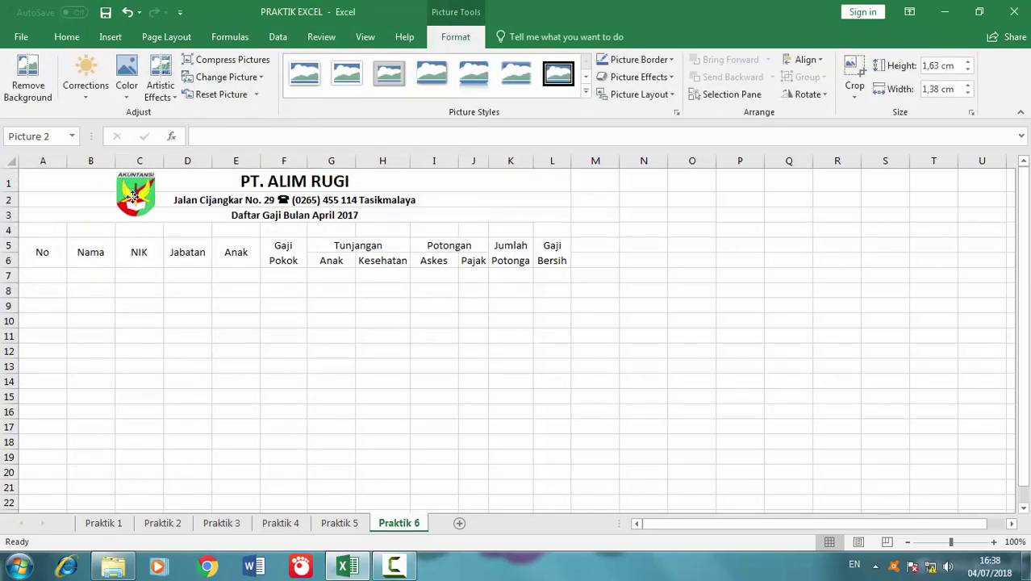
click(295, 254)
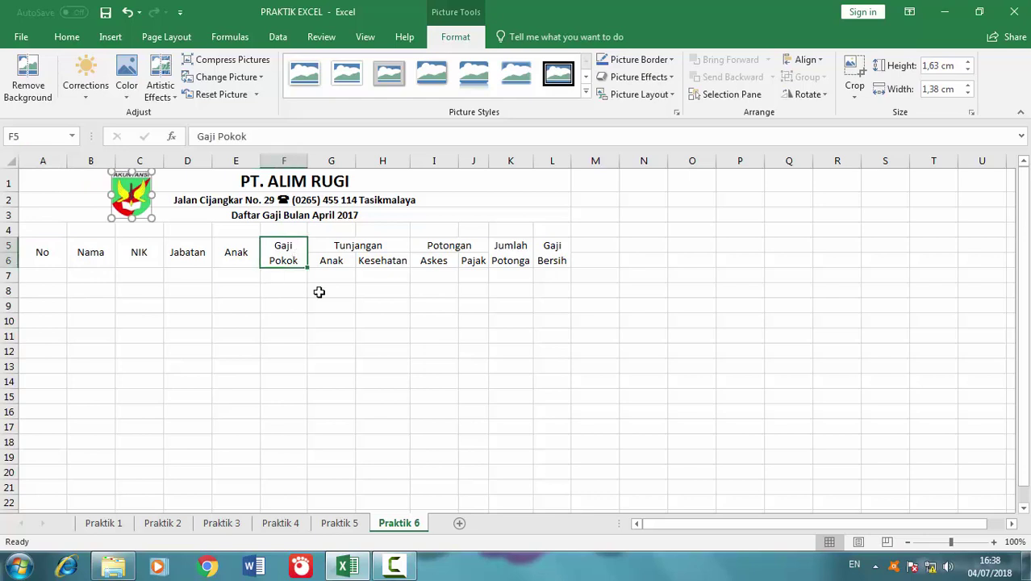
drag(35, 255, 451, 250)
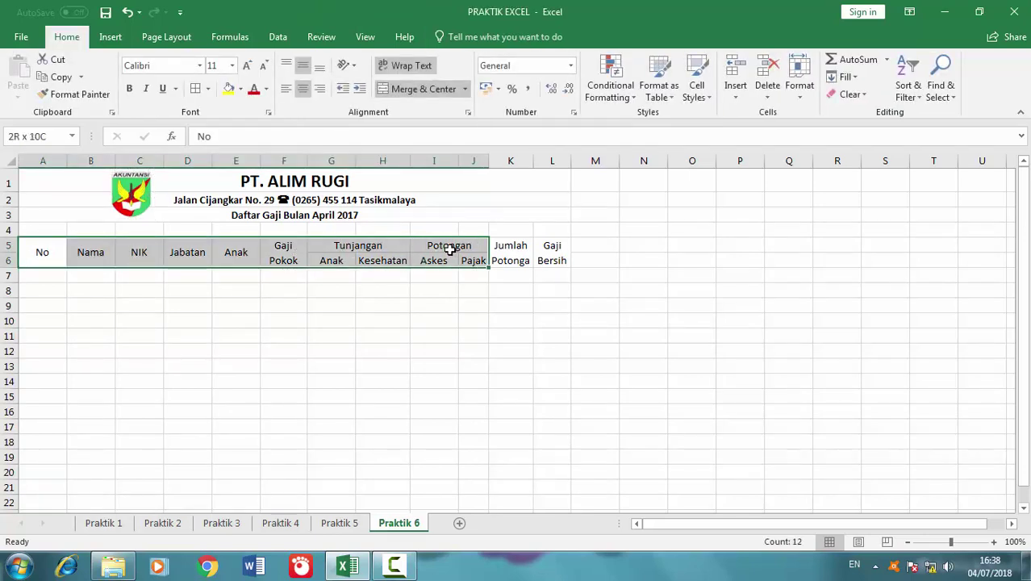
Step: Number A7:A22 from 1 to 16 and centre the numbers
click(300, 348)
click(57, 275)
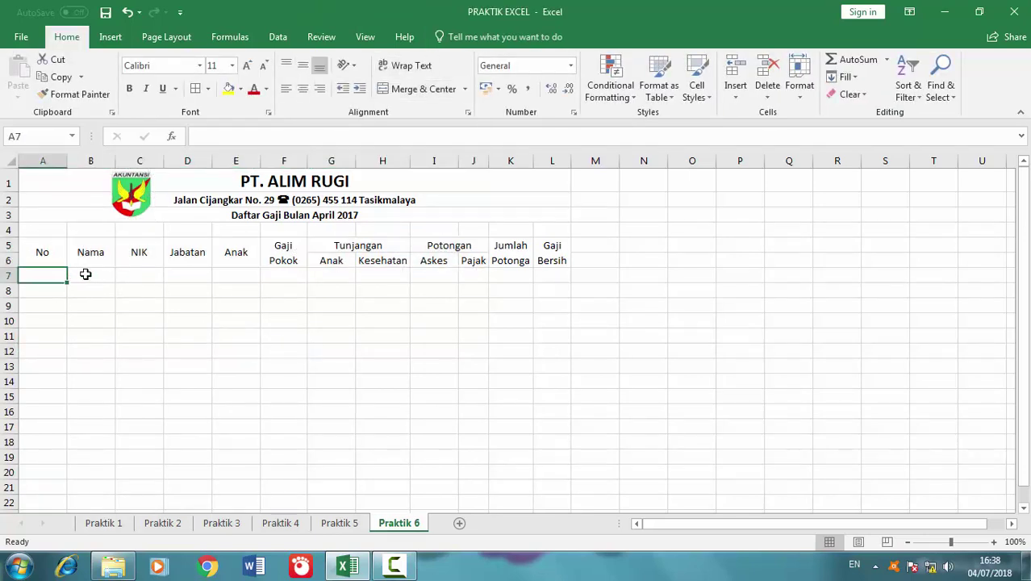
text(1)
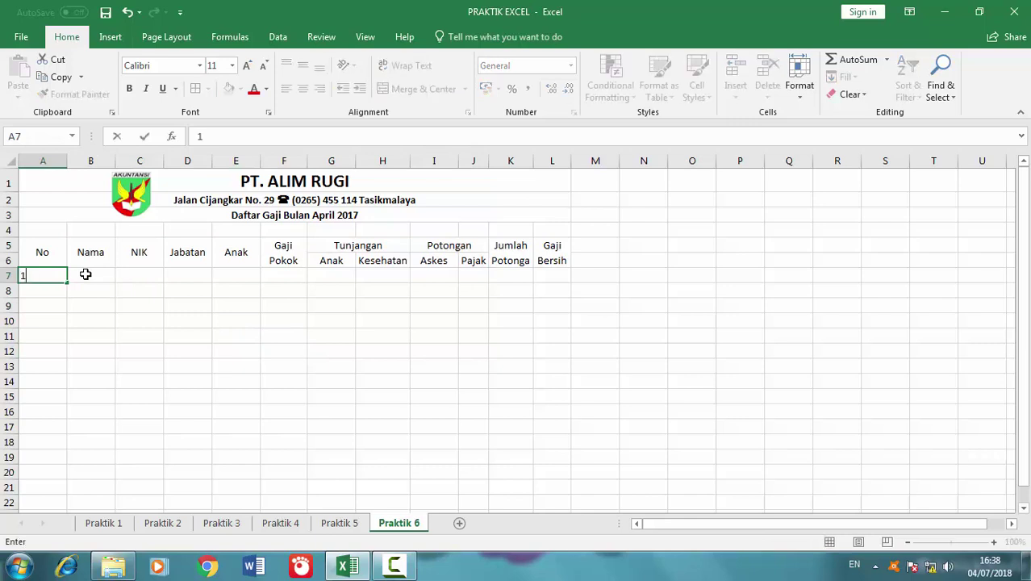
key(ctrl+Return)
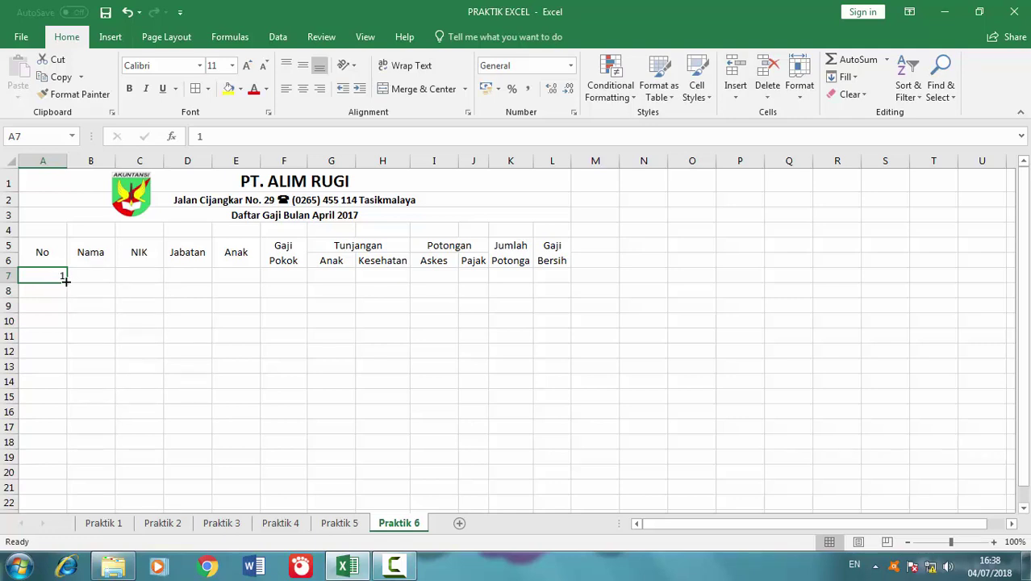
drag(66, 280, 67, 343)
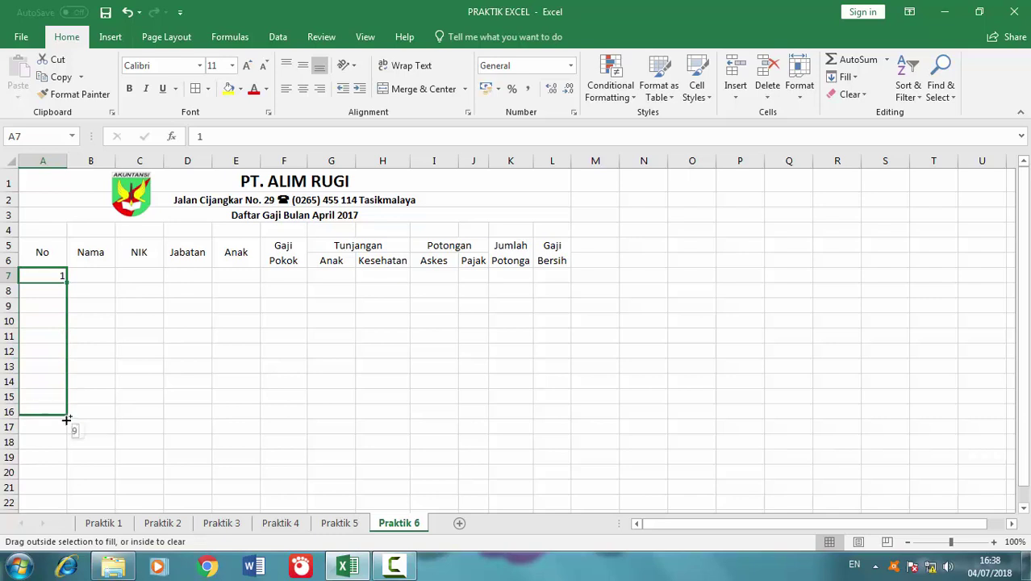
drag(67, 343, 69, 499)
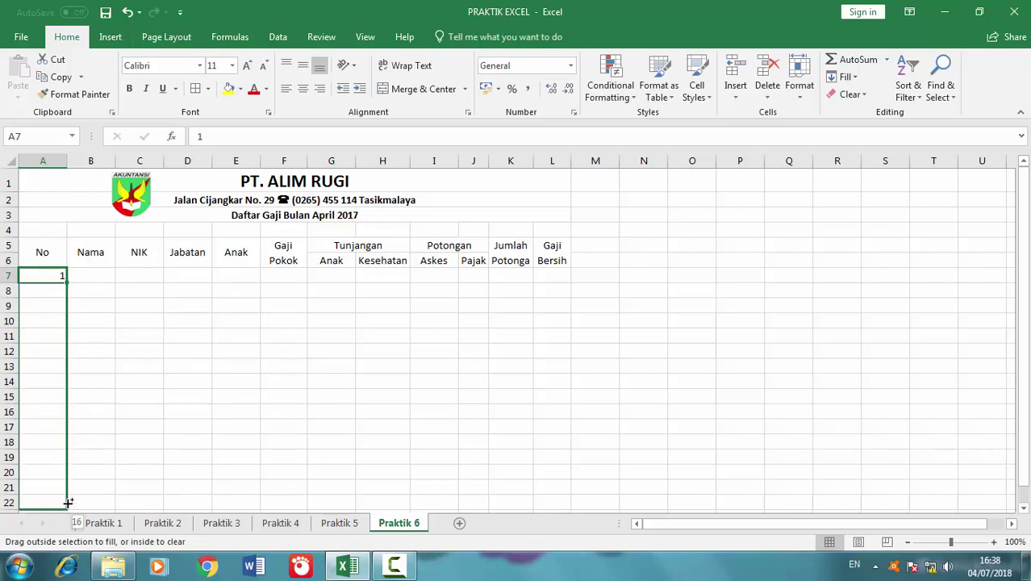
drag(68, 498, 68, 506)
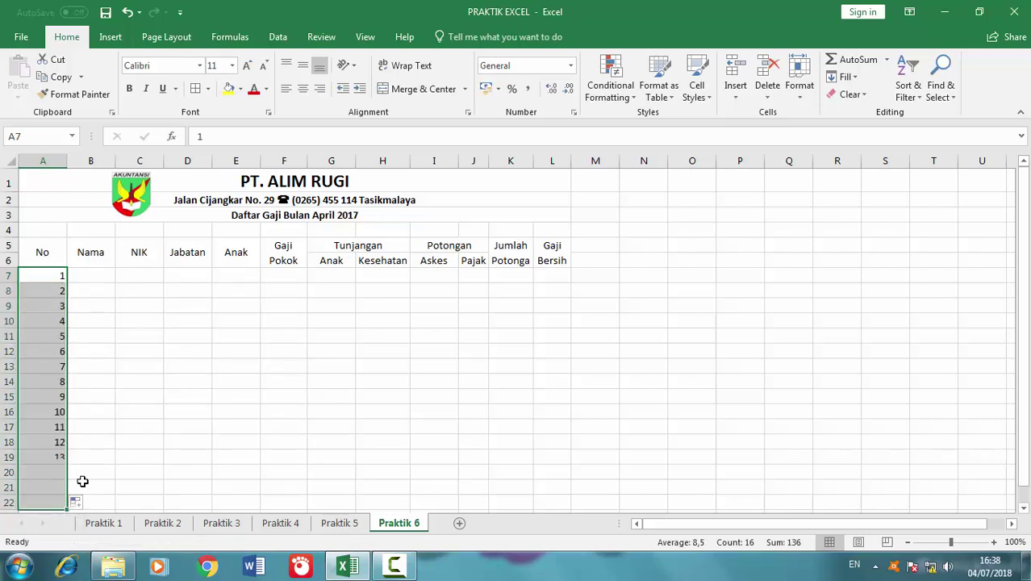
scroll(111, 444, down, 1)
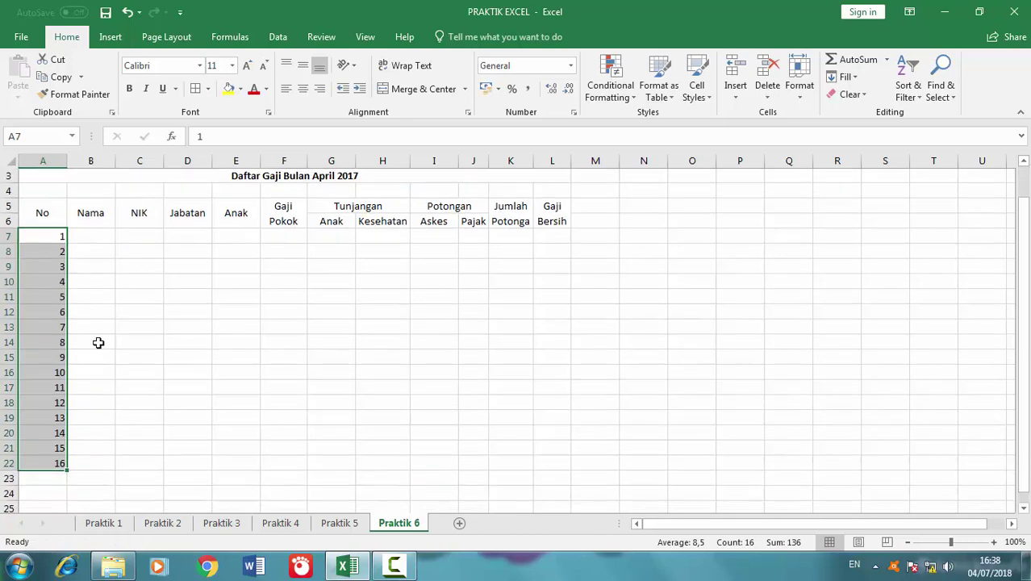
click(303, 87)
click(171, 354)
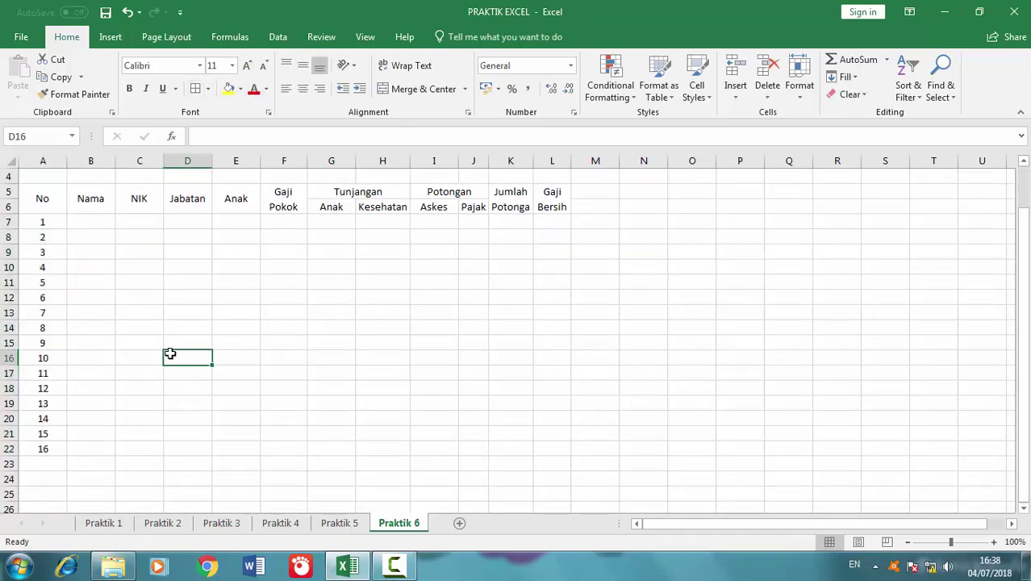
Step: Label A23 'Jumlah' and apply All Borders to A5:L23
click(38, 462)
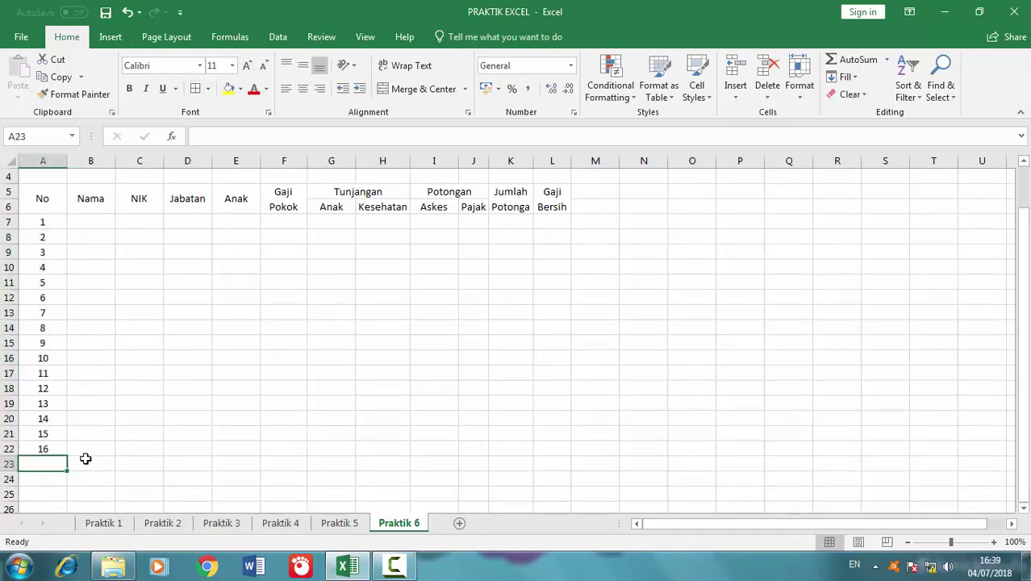
text(j)
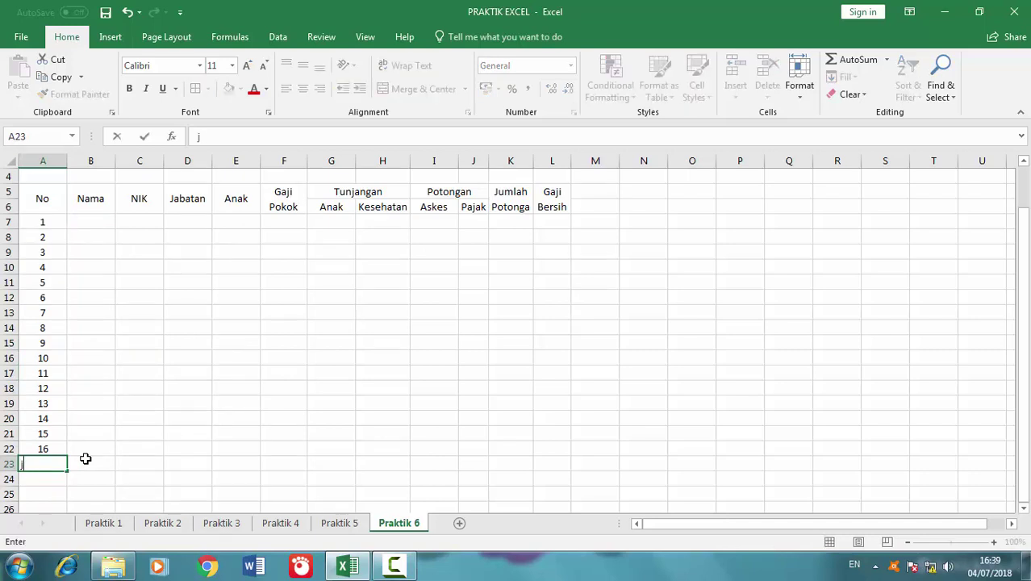
key(BackSpace)
text(Jumlah)
click(85, 458)
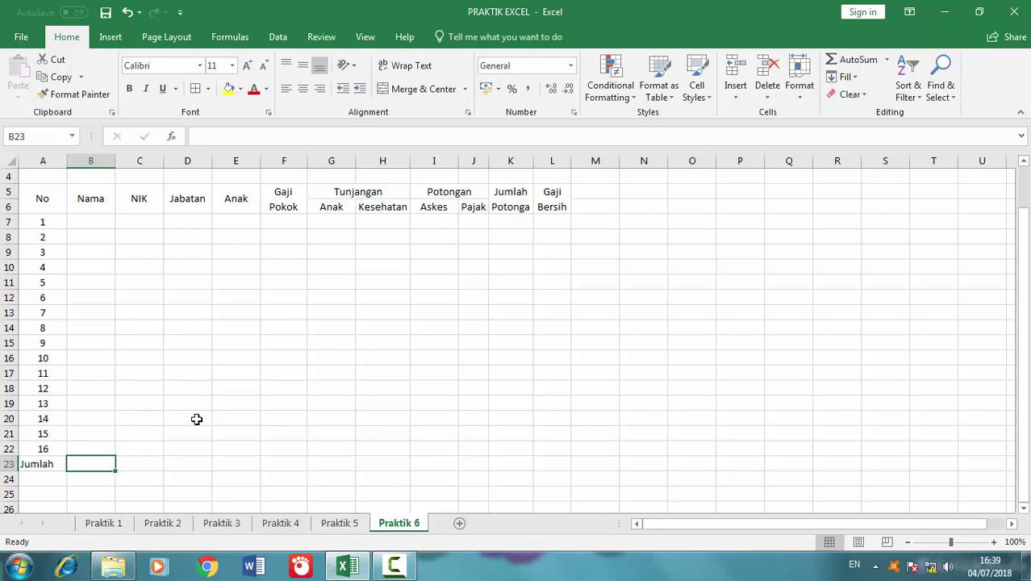
drag(41, 214, 552, 460)
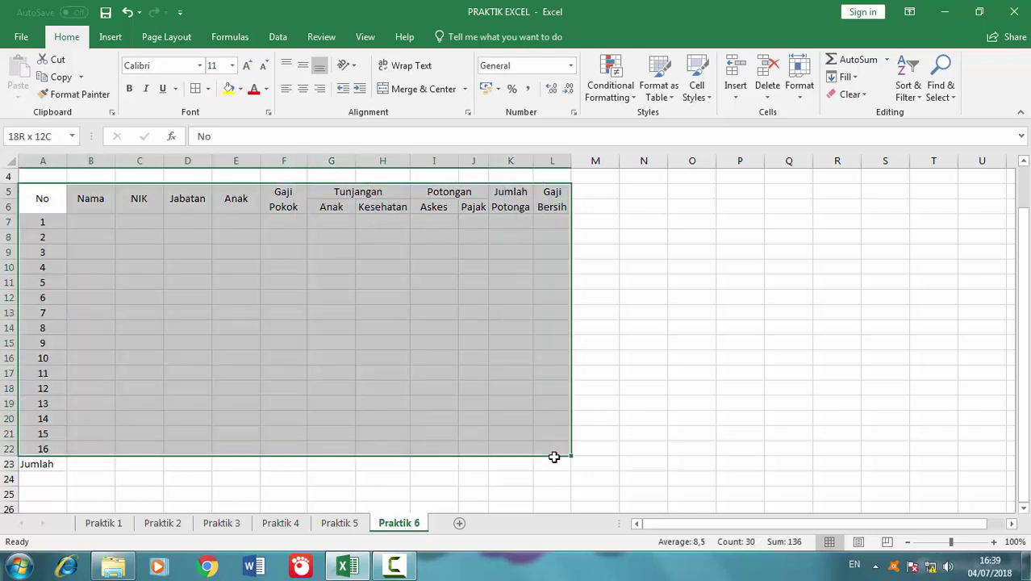
click(196, 88)
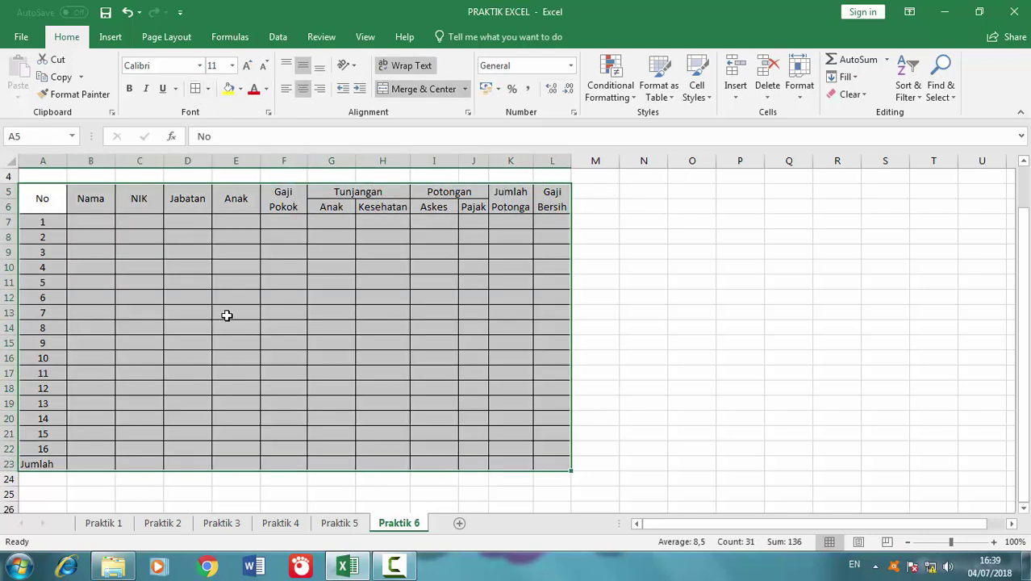
click(228, 315)
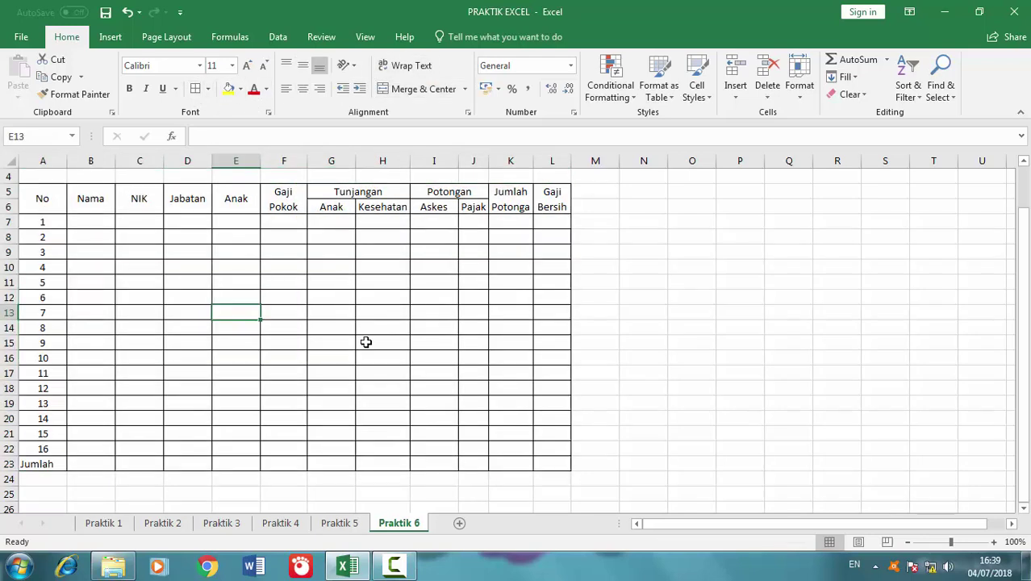
click(96, 222)
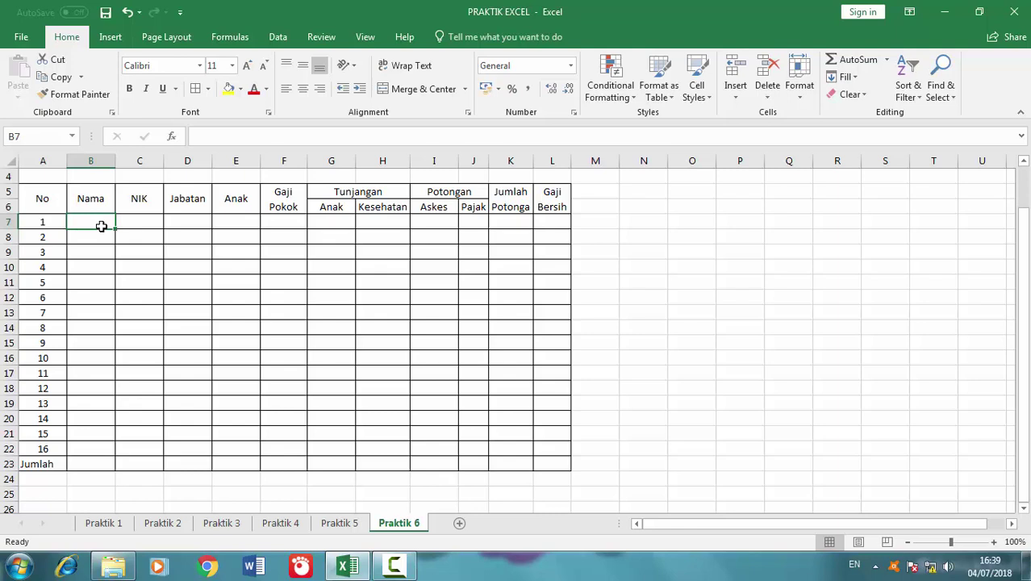
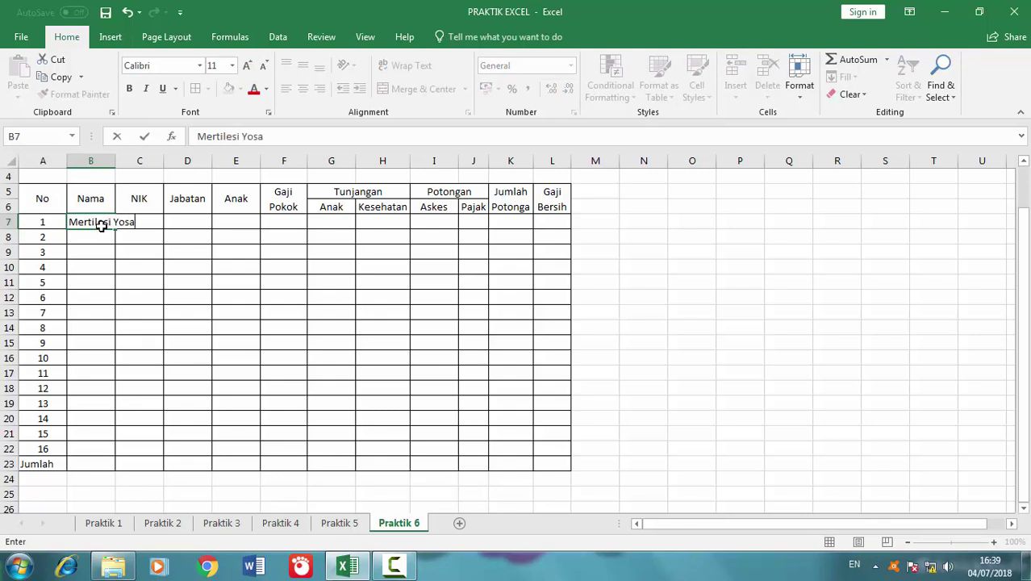
Step: Enter the employee names for No 1 to No 4 in B7:B10, fixing typos
text(, MM)
key(Return)
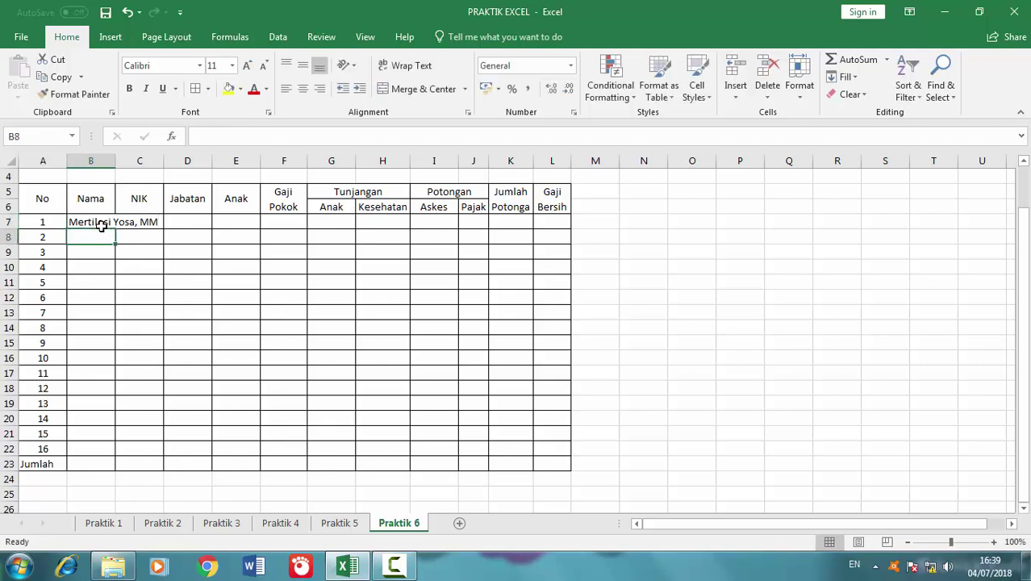
text(Ro)
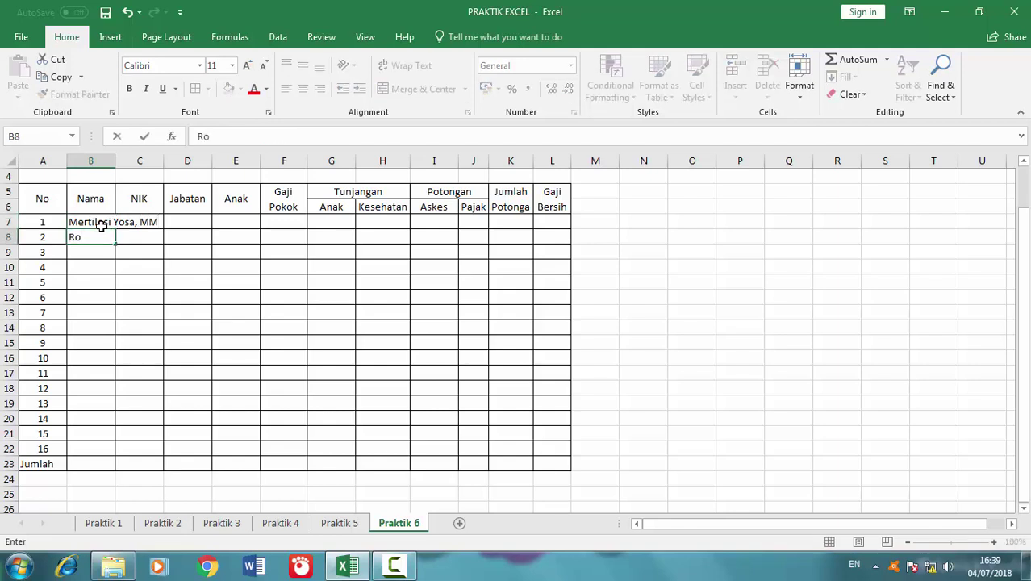
text(siana)
text( S.e)
key(BackSpace)
text(E)
key(Return)
text(S)
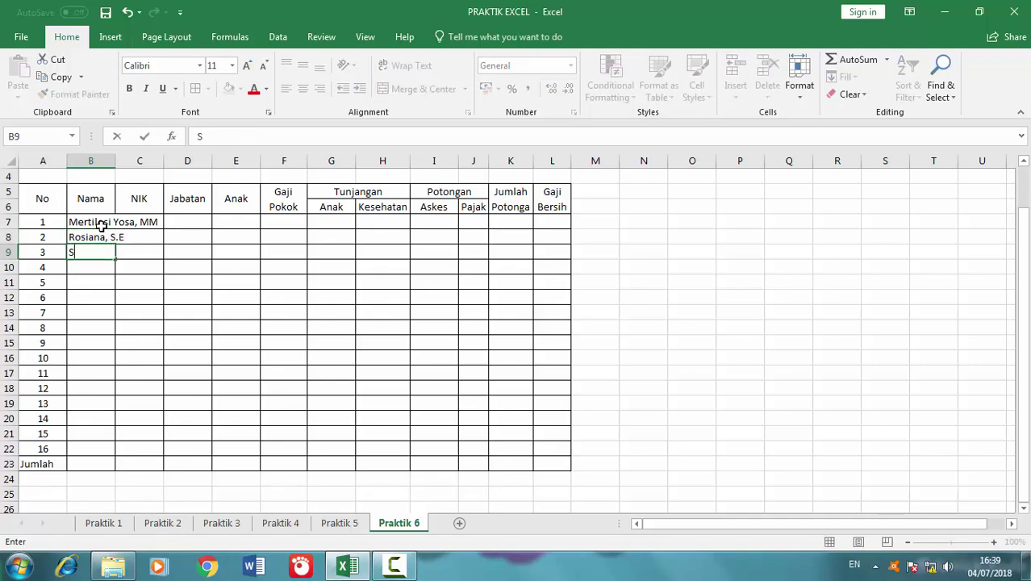
text(umami)
key(BackSpace)
key(BackSpace)
text(ni)
key(Return)
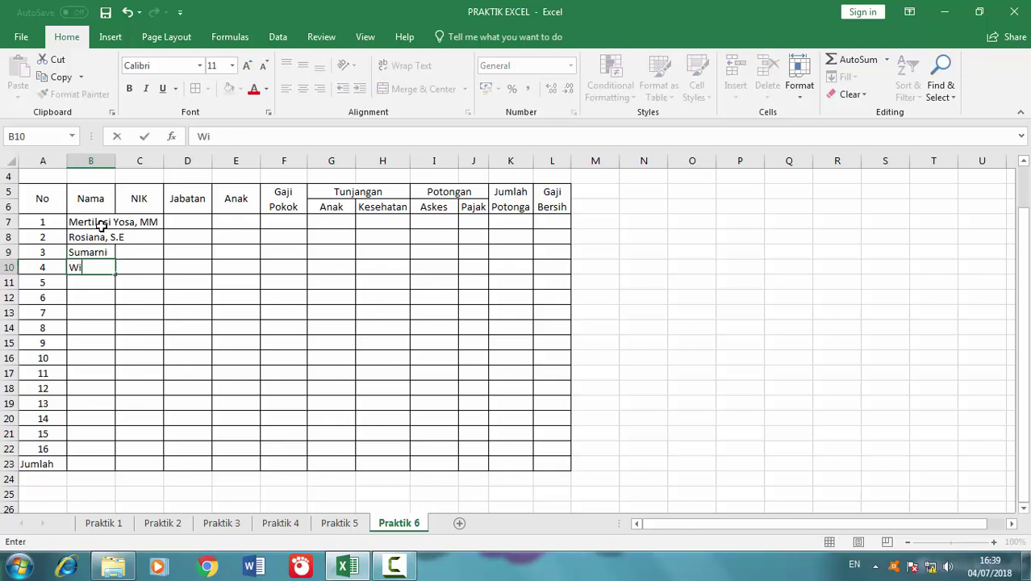
key(Return)
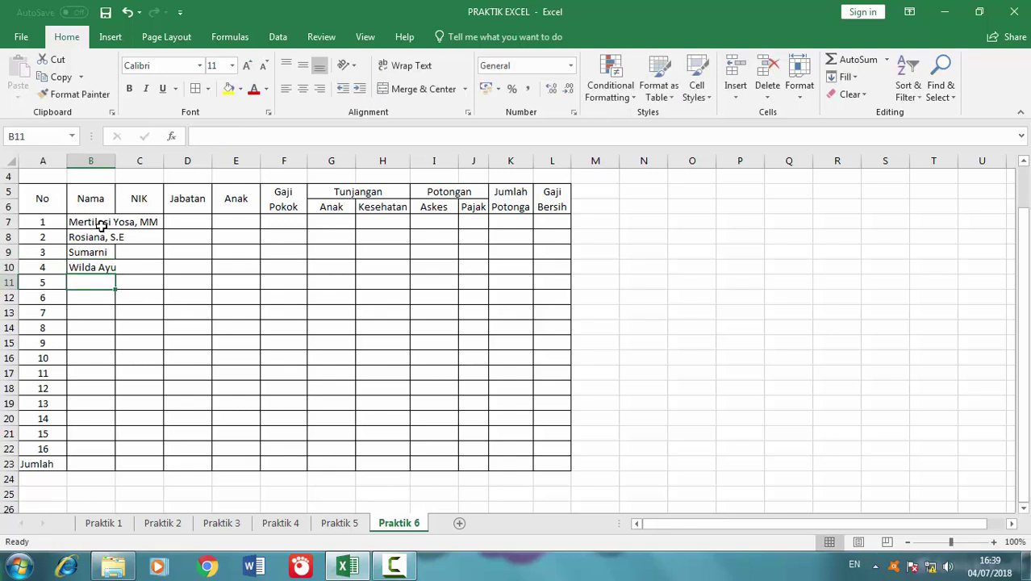
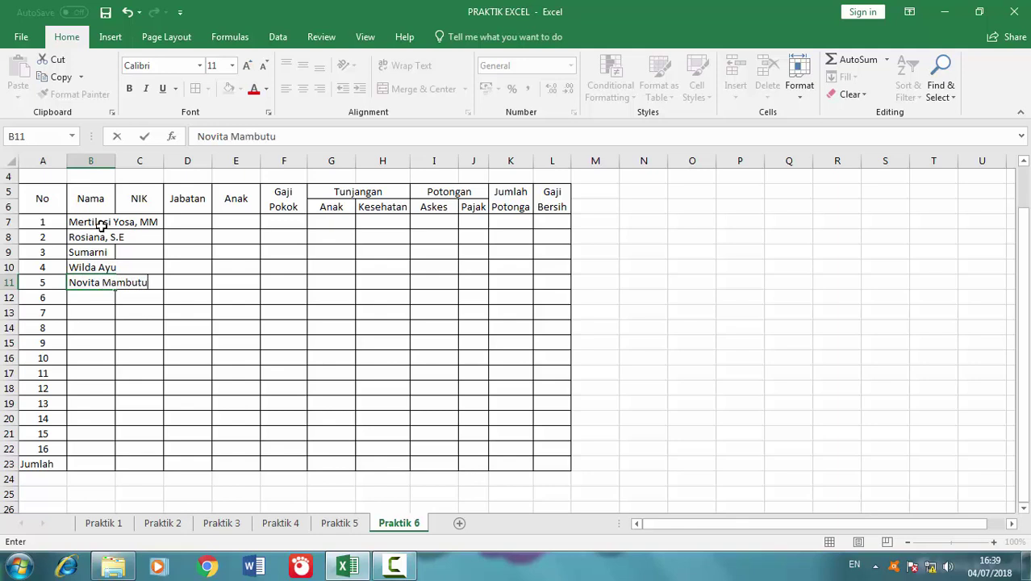
Step: Enter the employee names for No 5 to No 8 in B11:B14
key(Return)
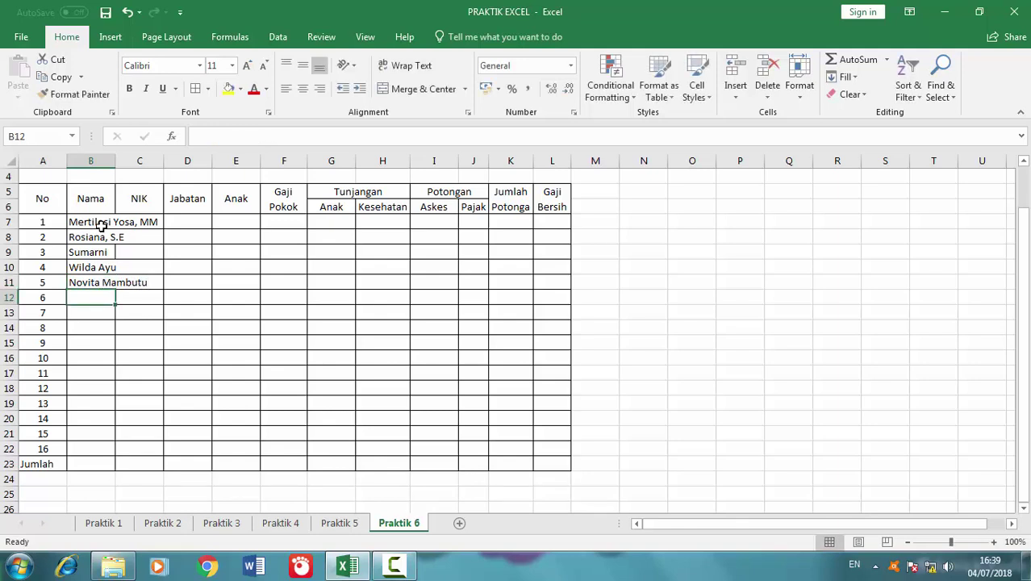
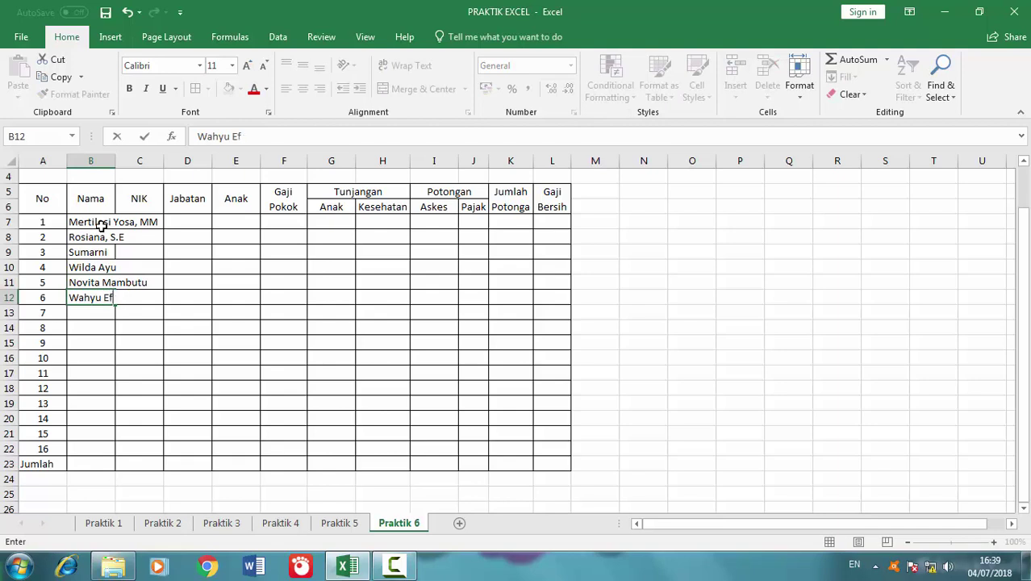
key(Return)
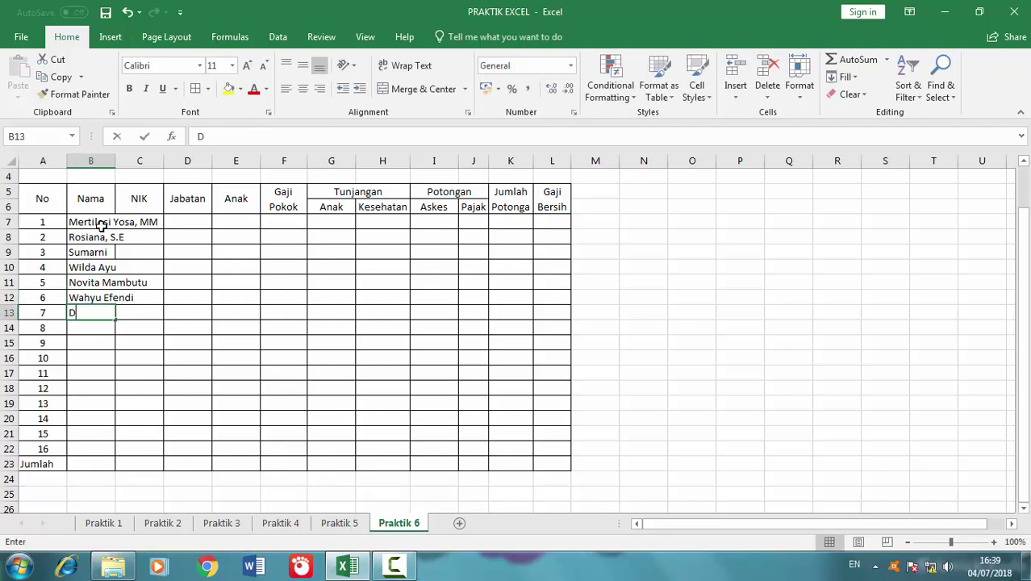
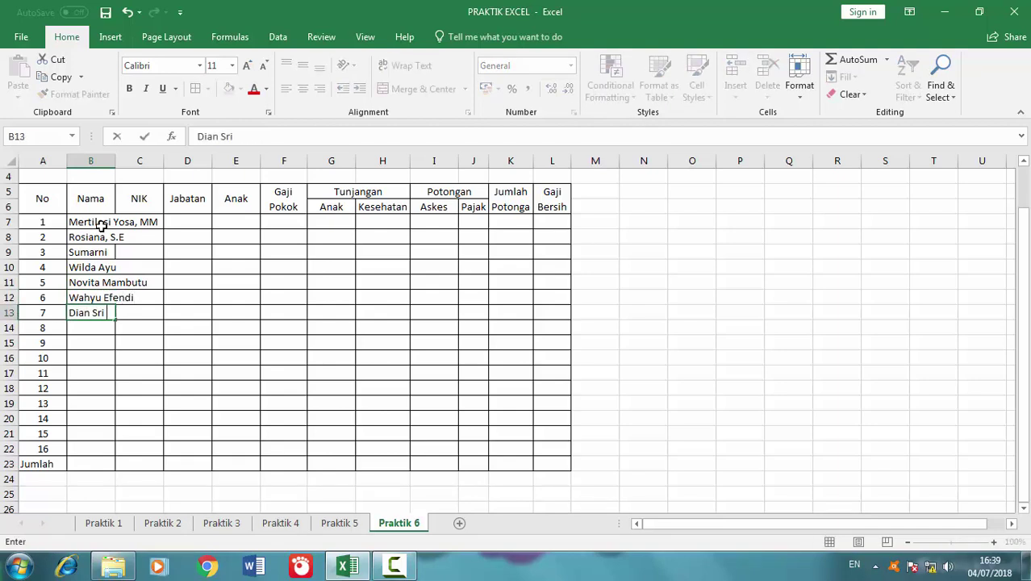
key(Return)
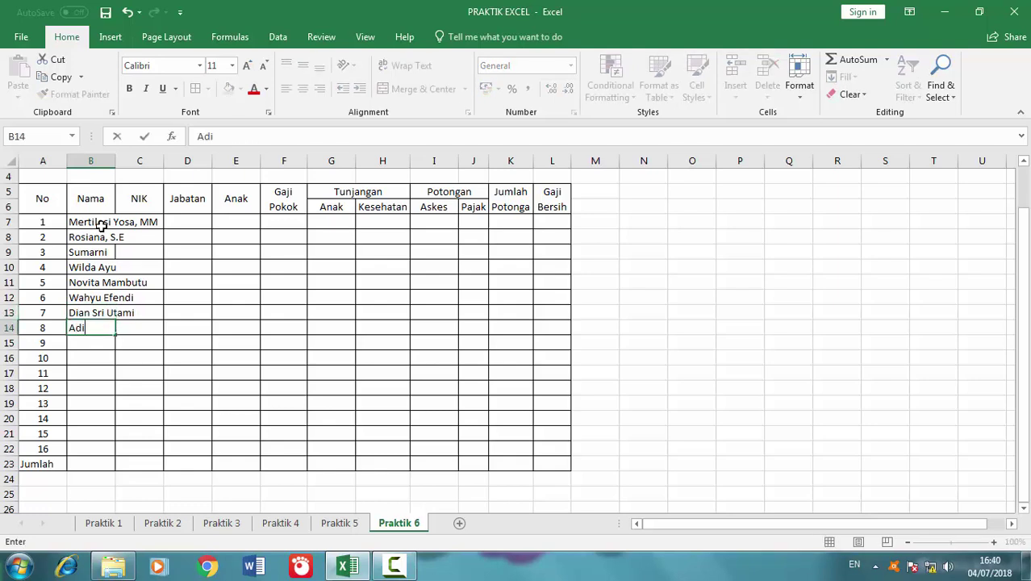
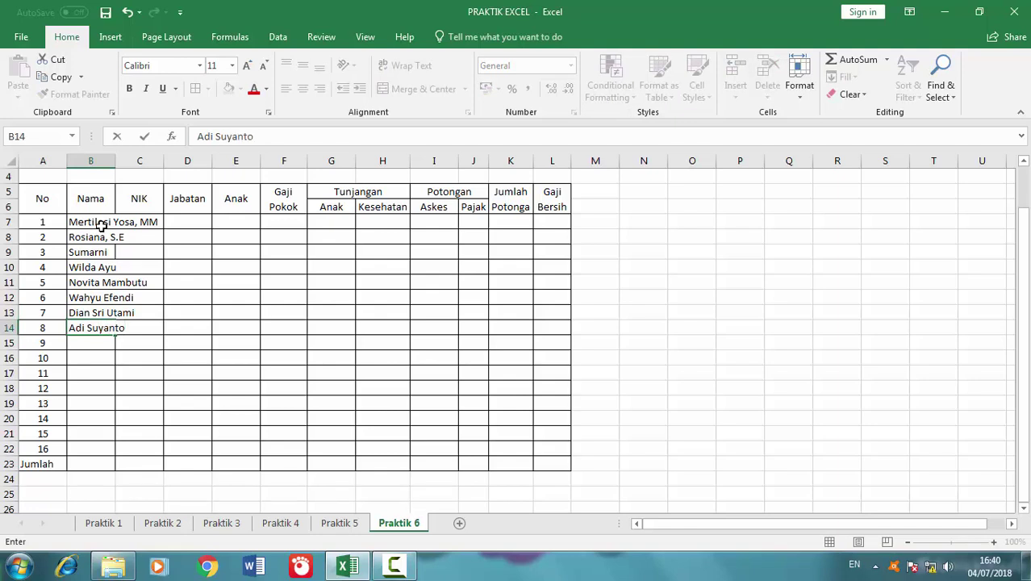
key(Return)
Step: Enter the employee names for No 9 to No 12 in B15:B18, correcting typos
text(Is)
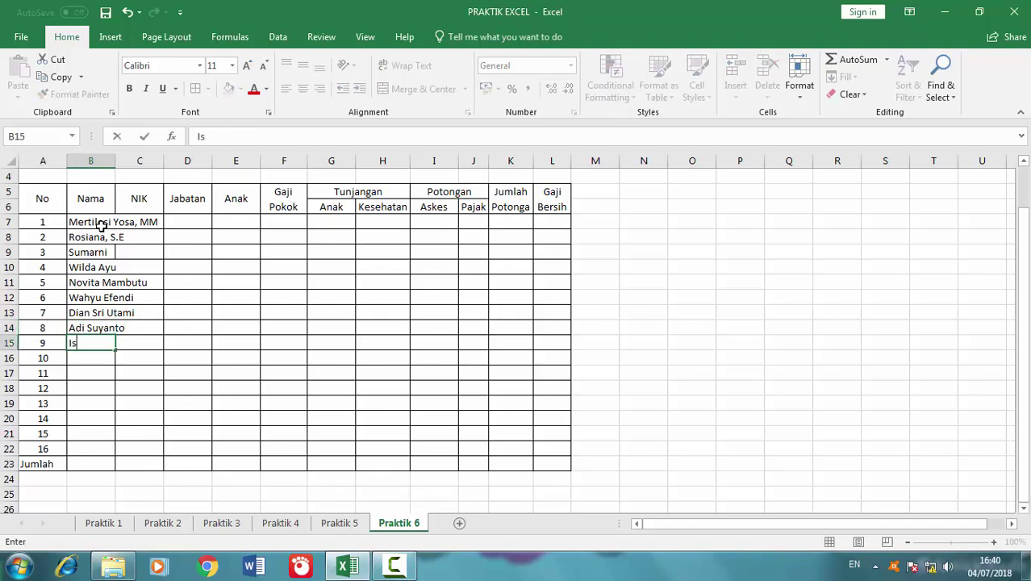
text(tiqomah)
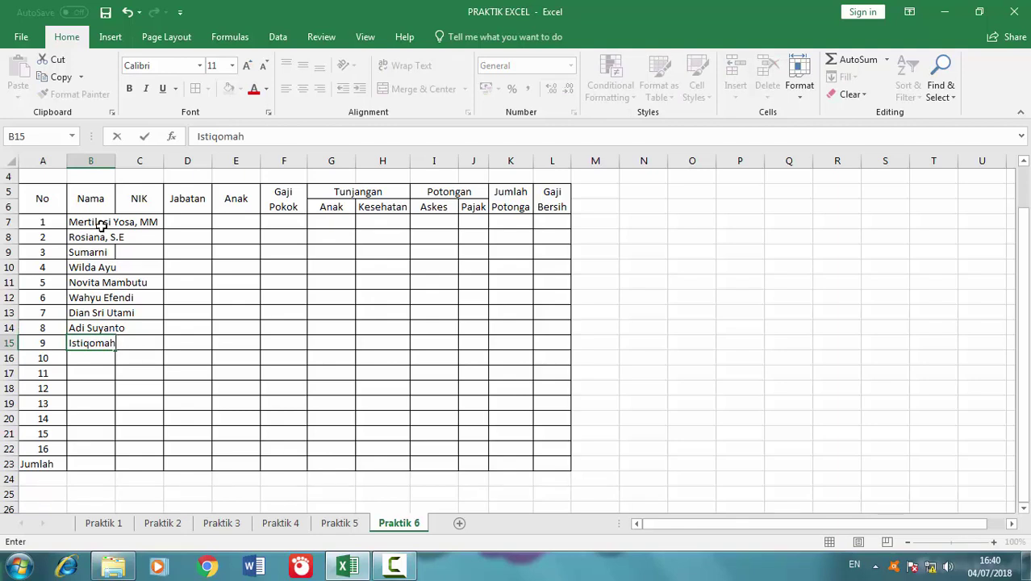
text(, MBA)
key(Return)
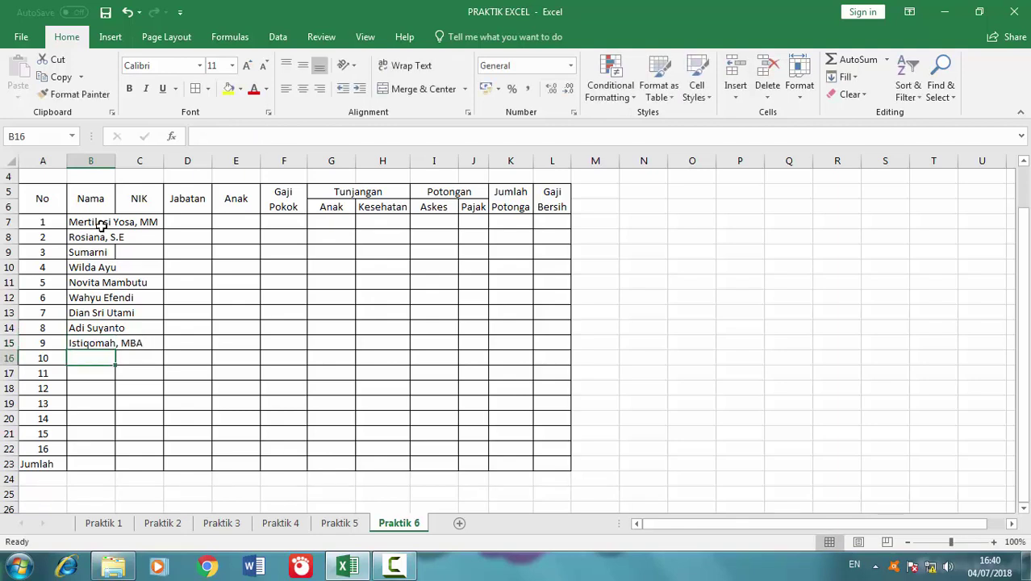
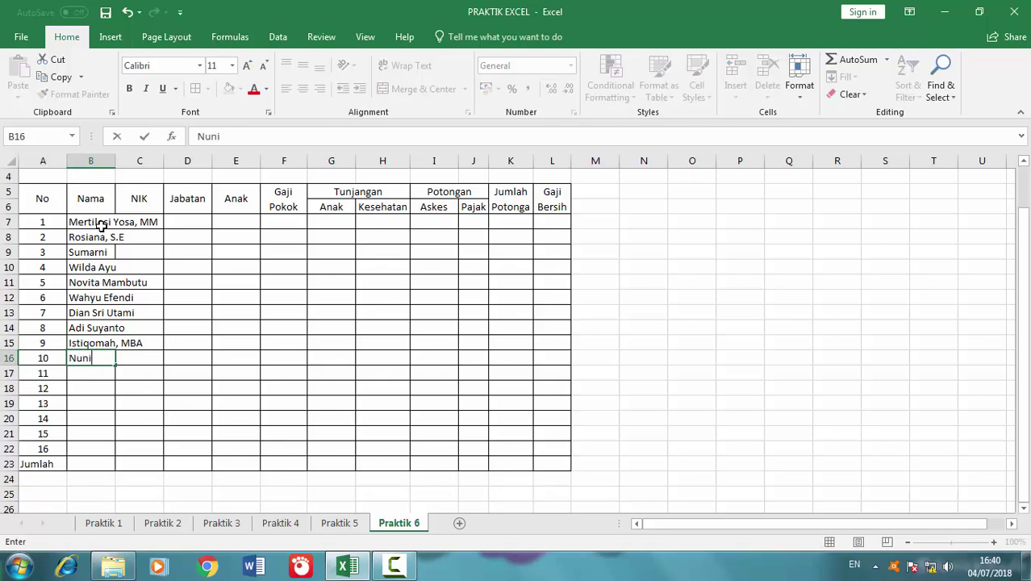
key(Return)
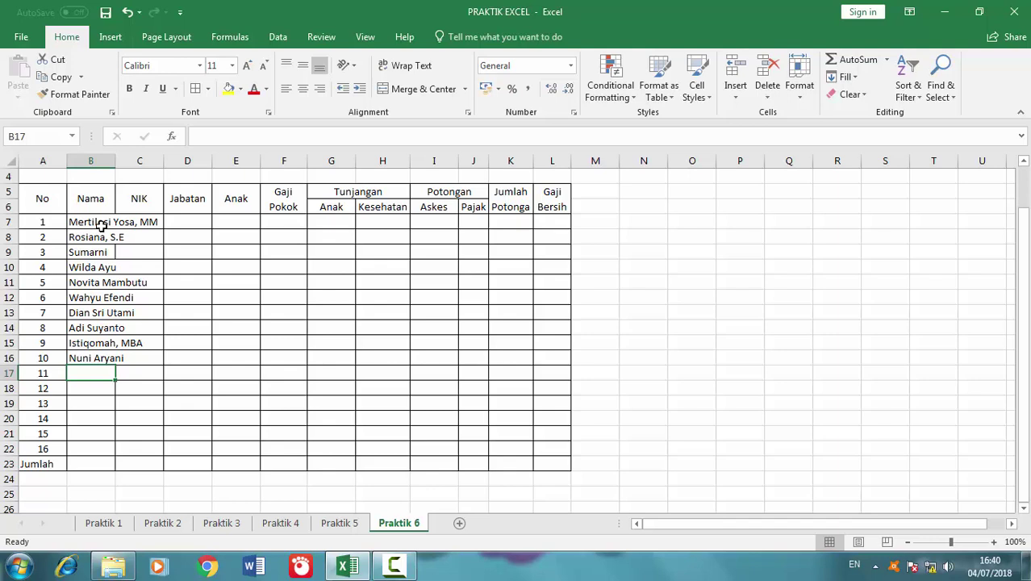
text(Vins)
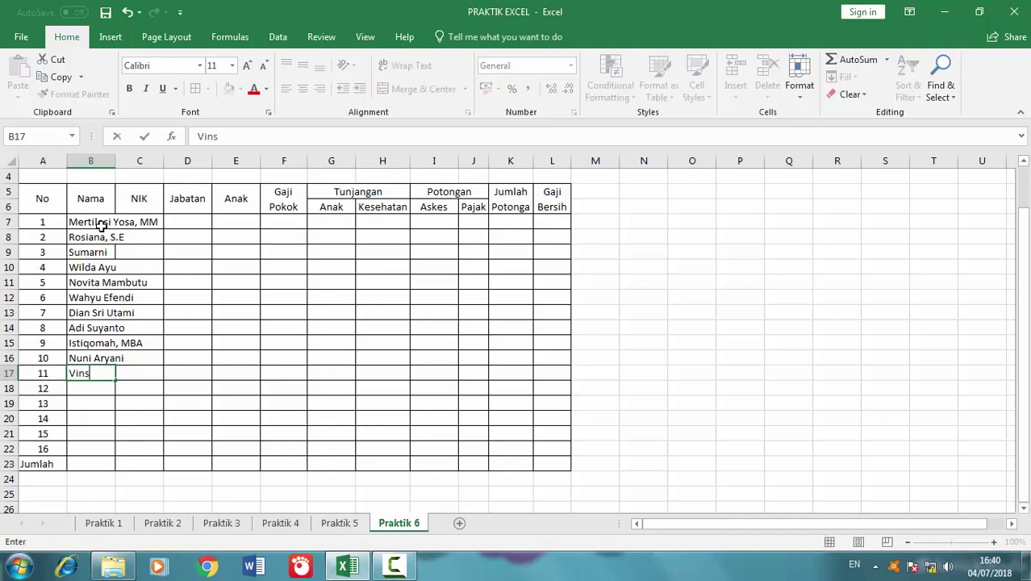
text(es)
key(BackSpace)
text(n MB)
key(Return)
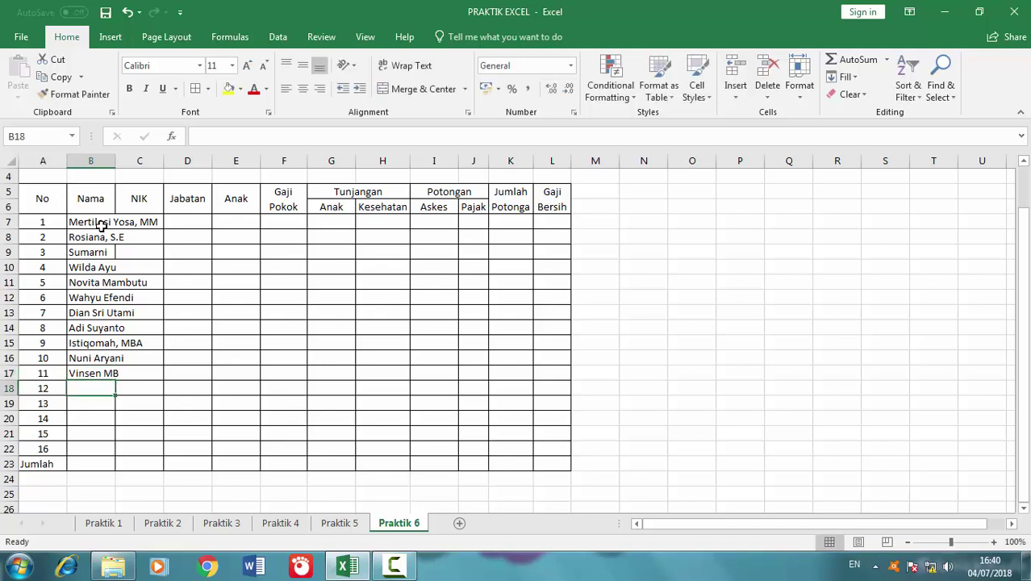
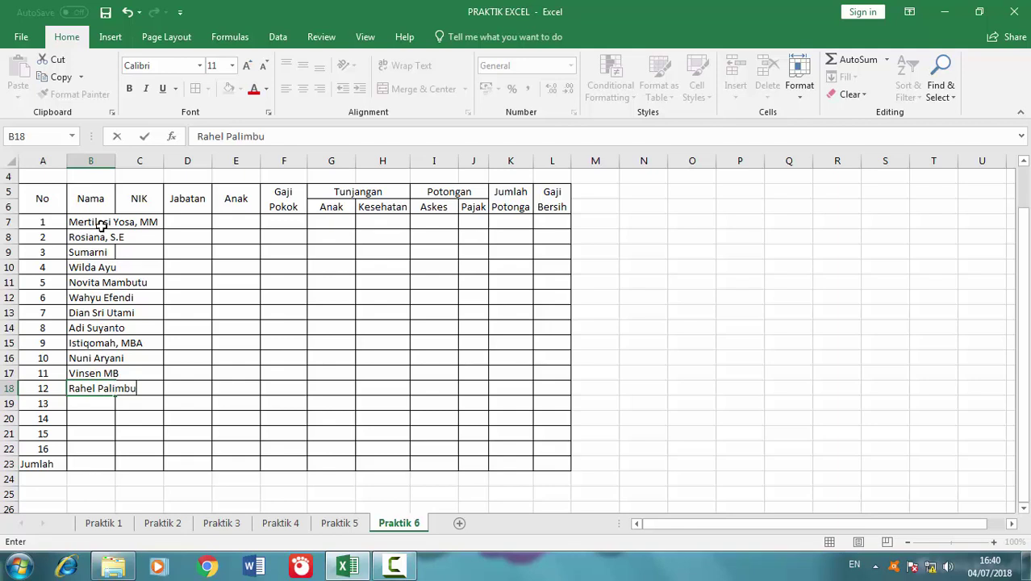
key(Return)
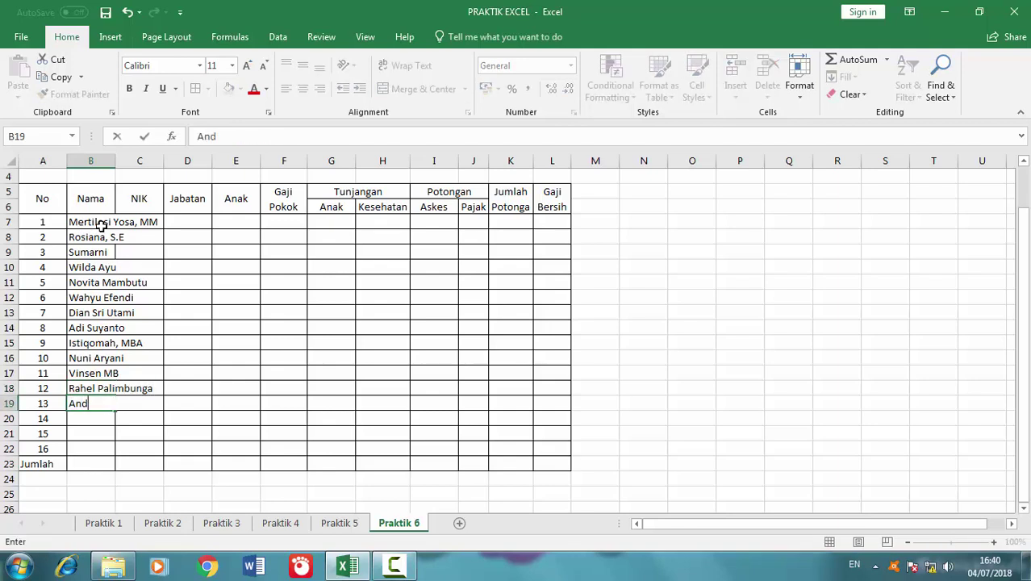
Step: Enter the employee names for No 13 to No 16 in B19:B22
key(Return)
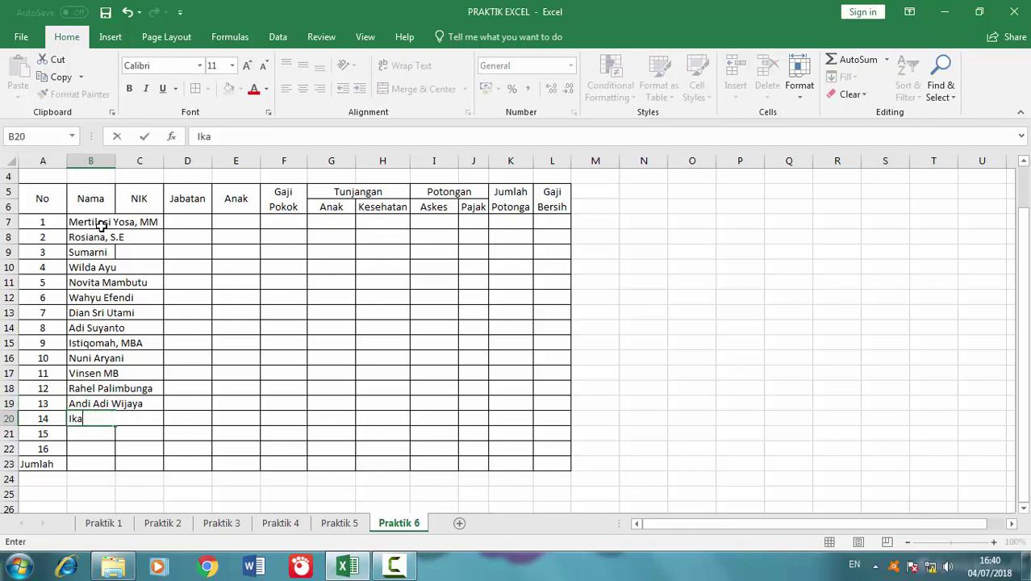
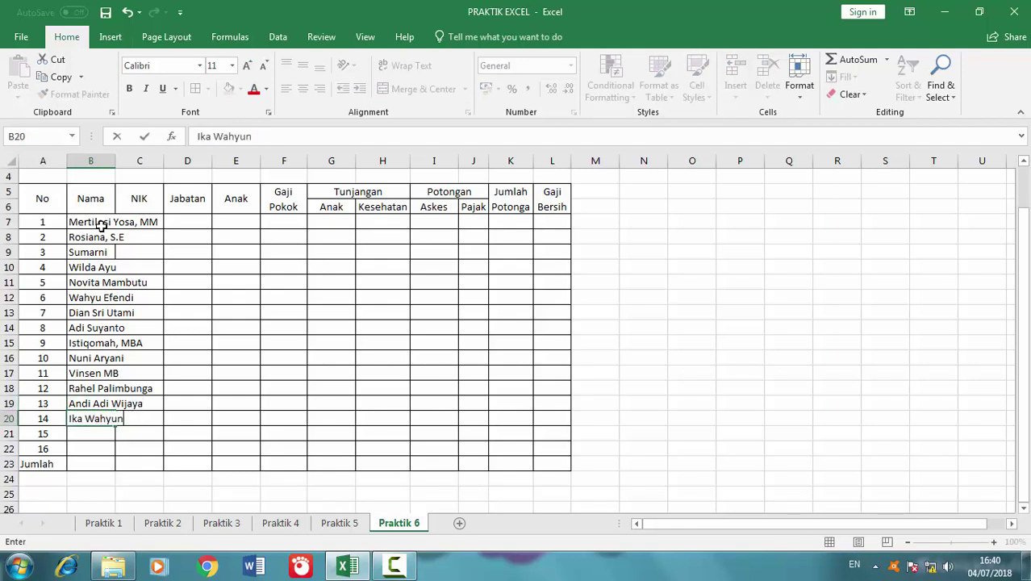
key(Return)
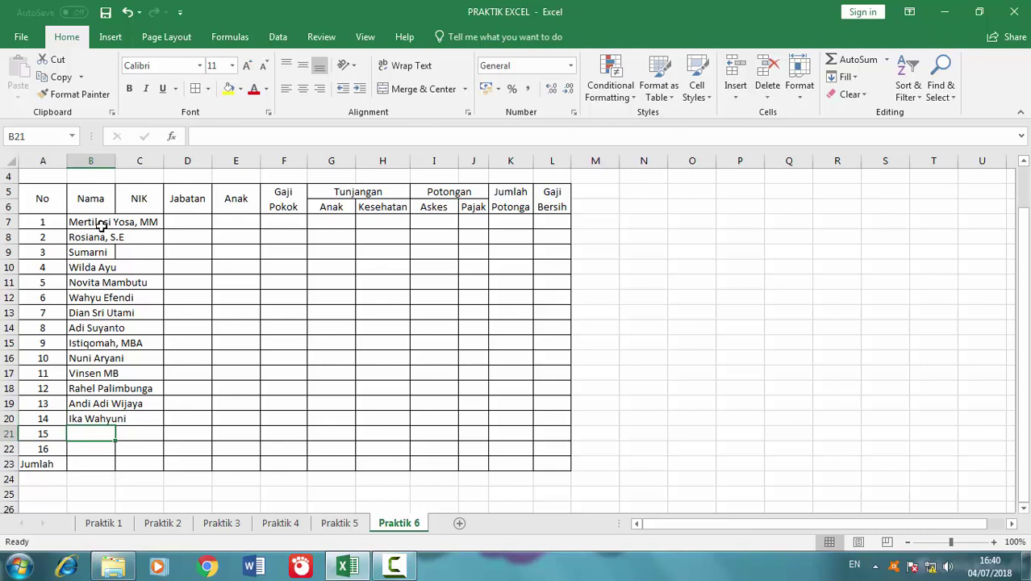
text(Misli)
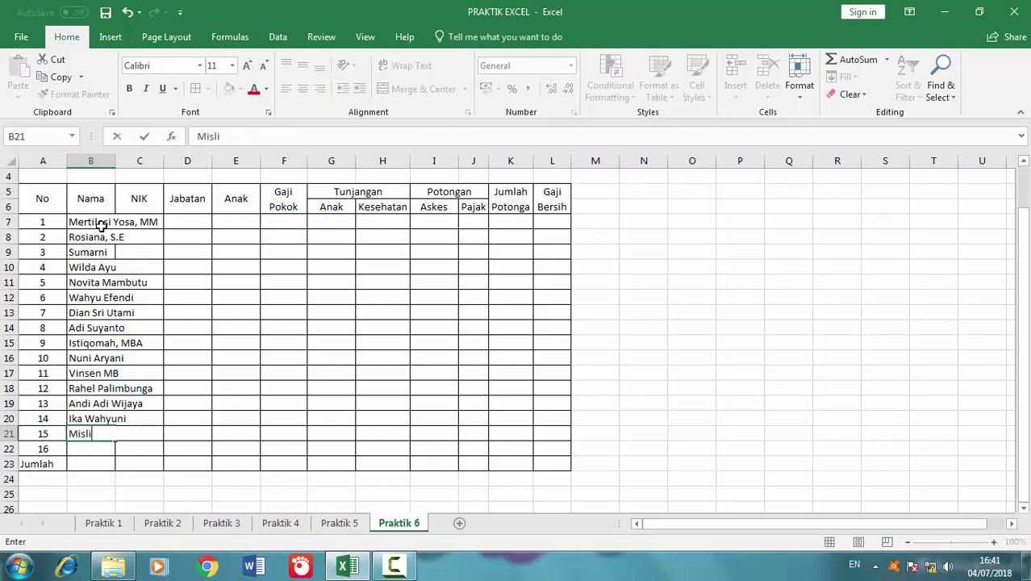
text(ana)
key(Return)
text(Diani)
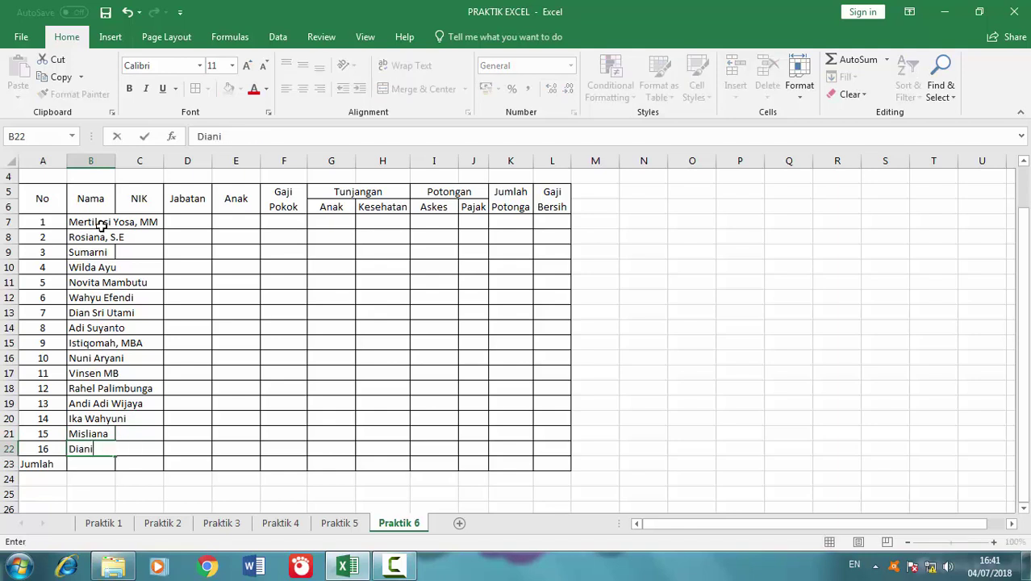
key(Return)
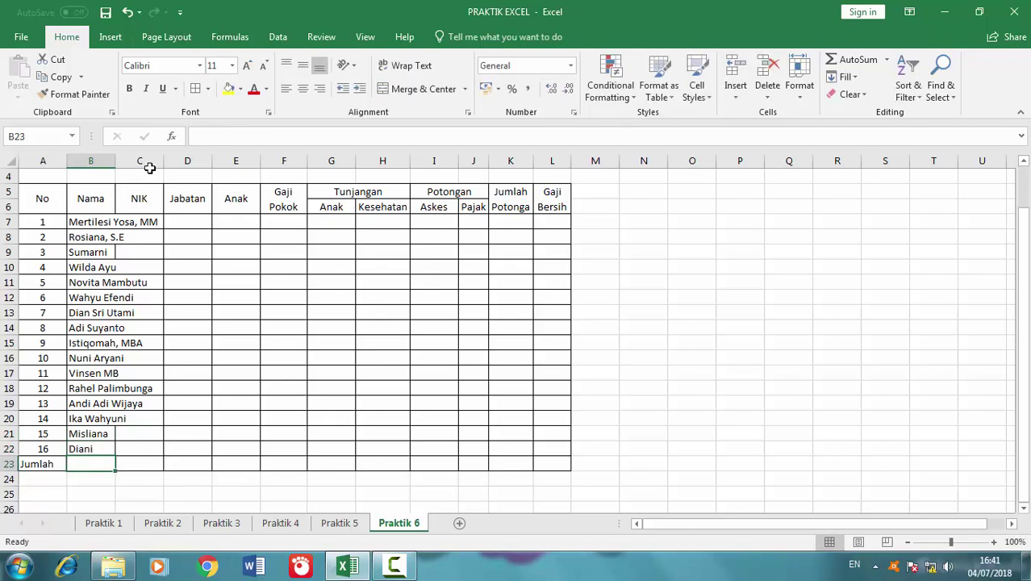
Step: Autofit column B to the longest name and enter NIK code MT/01 in C7
double_click(116, 161)
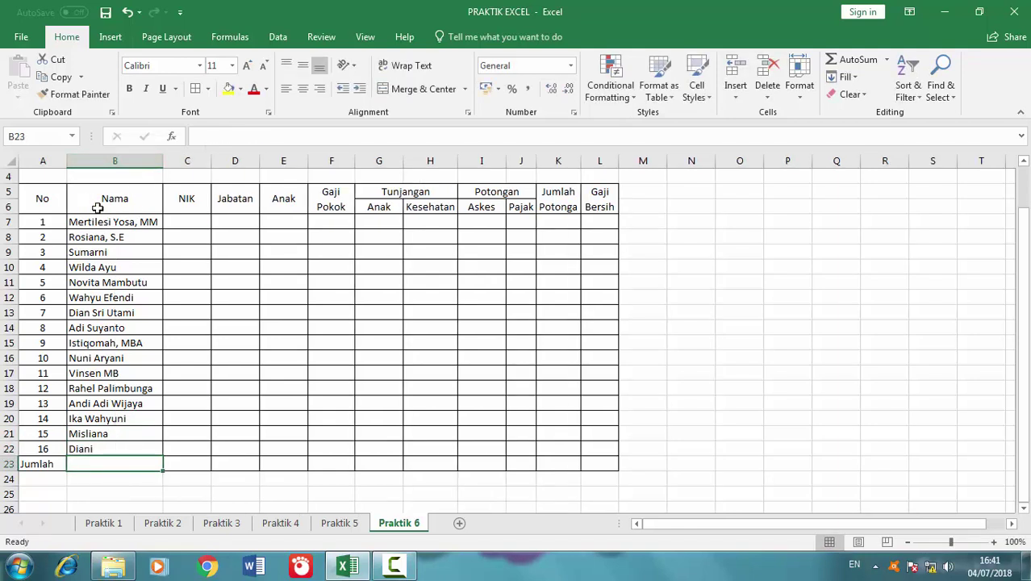
click(191, 214)
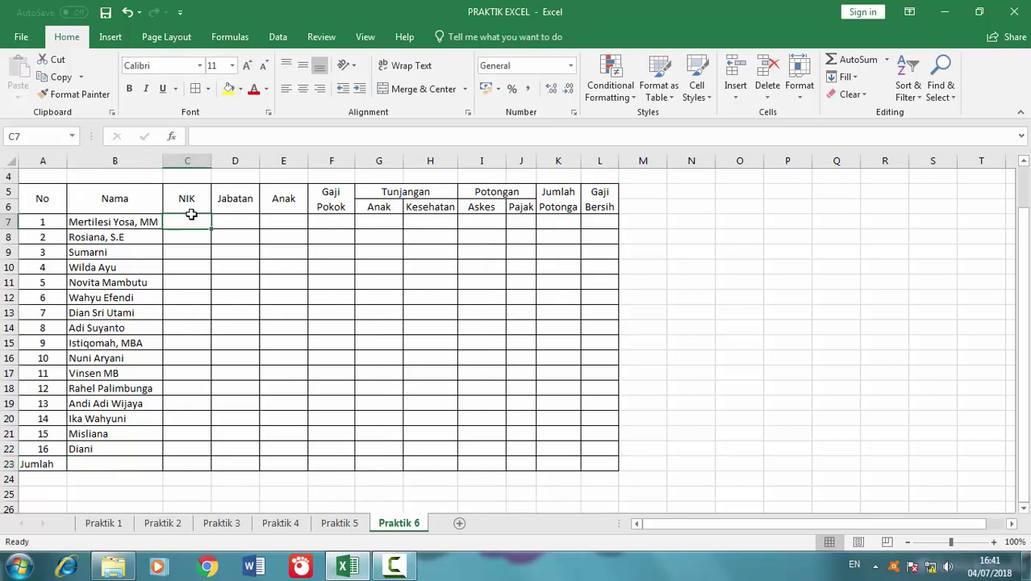
text(MT)
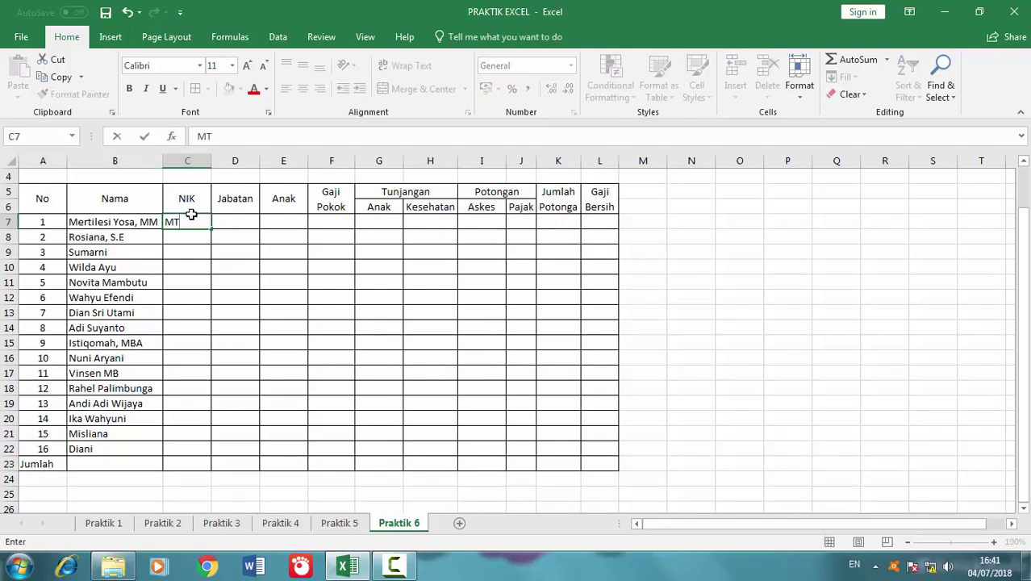
text(/01)
key(Return)
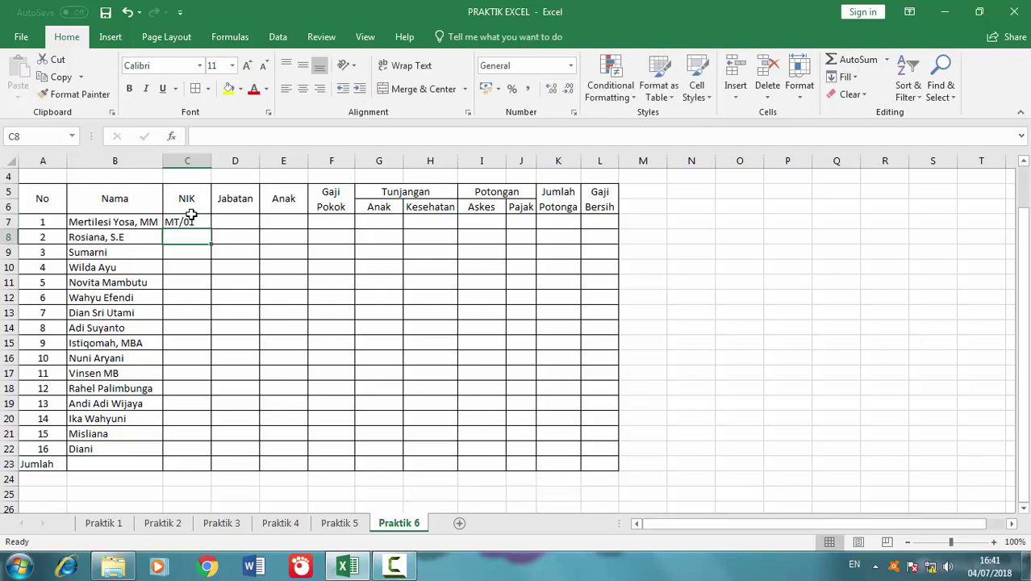
Step: Fill the NIK codes from C7 down to MT/16 in C22
click(196, 222)
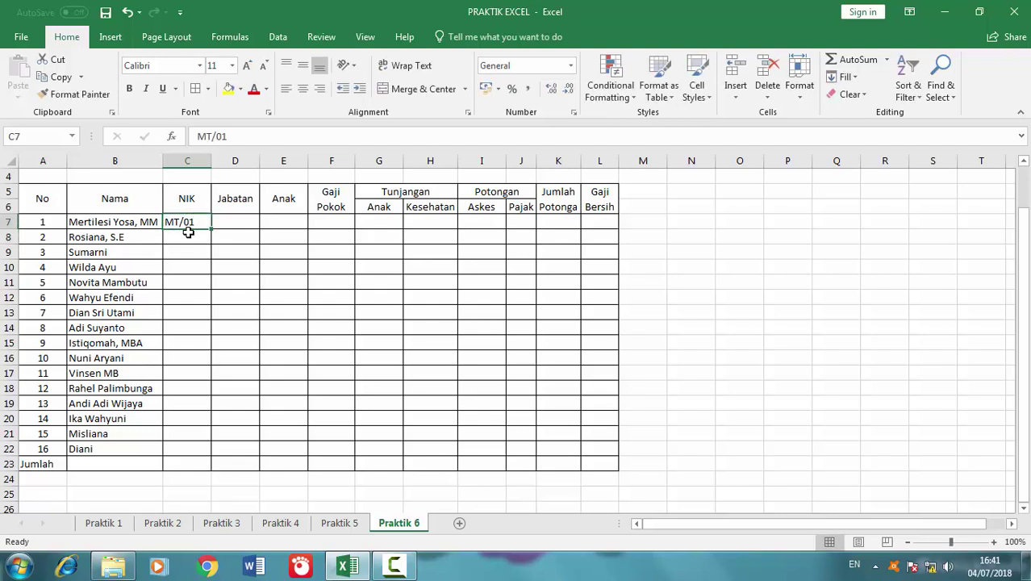
drag(212, 229, 212, 454)
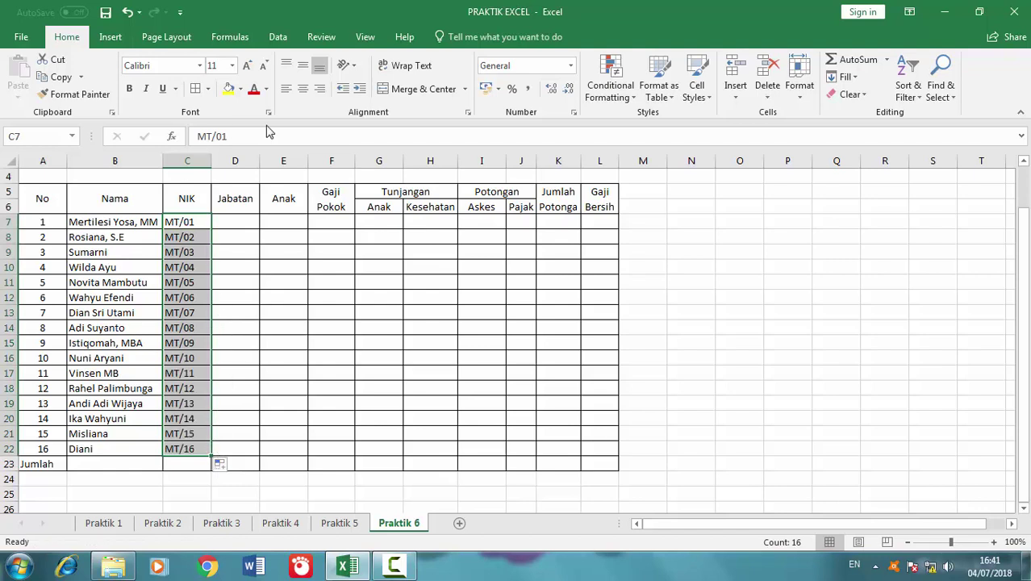
click(228, 227)
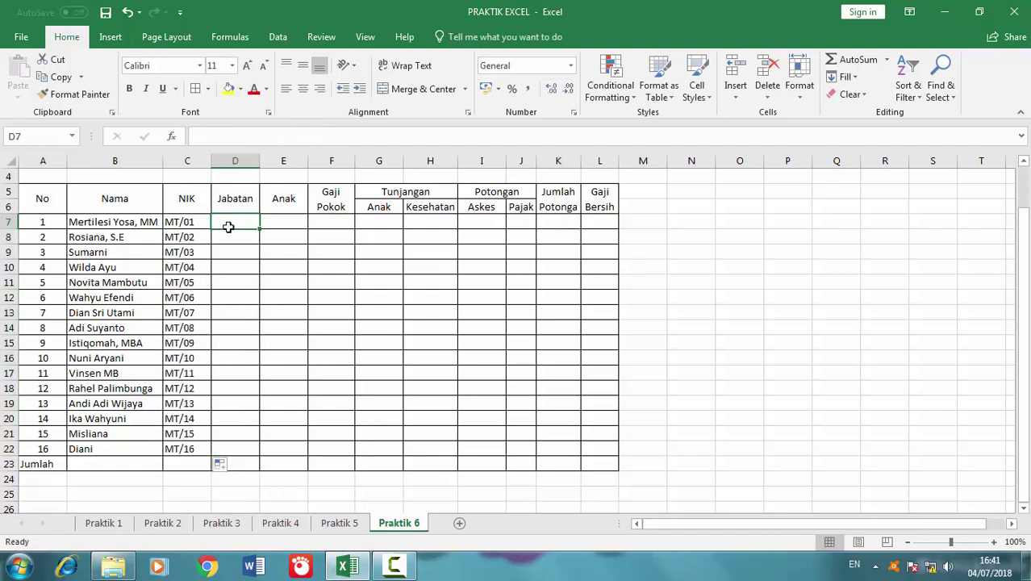
Step: Enter positions Direktur, Wakil, Ka. Produksi, Ka. Pemasaran, Ka. Keuangan and KA. Personalia in D7:D12
text(Dire)
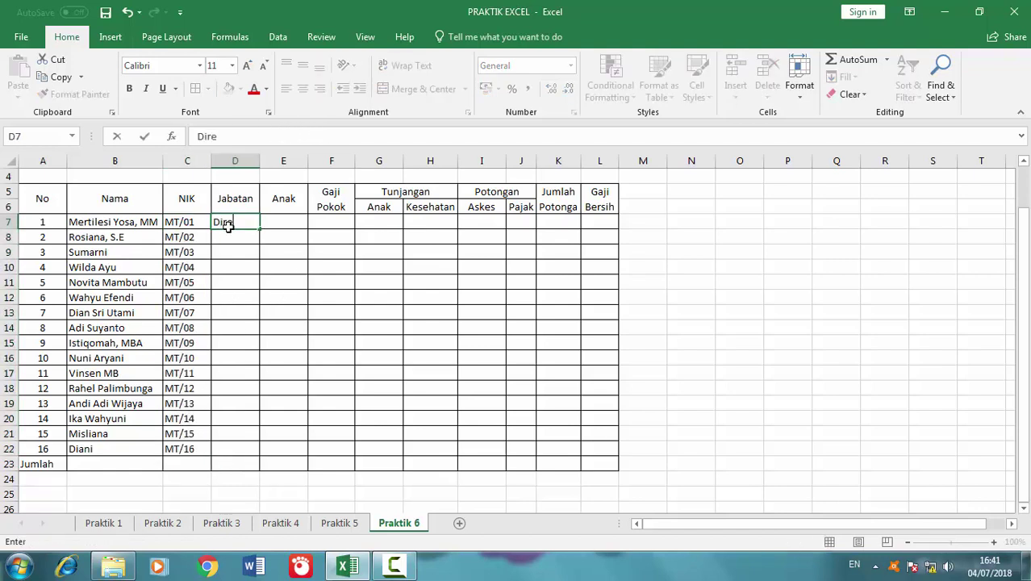
text(ktur)
key(Return)
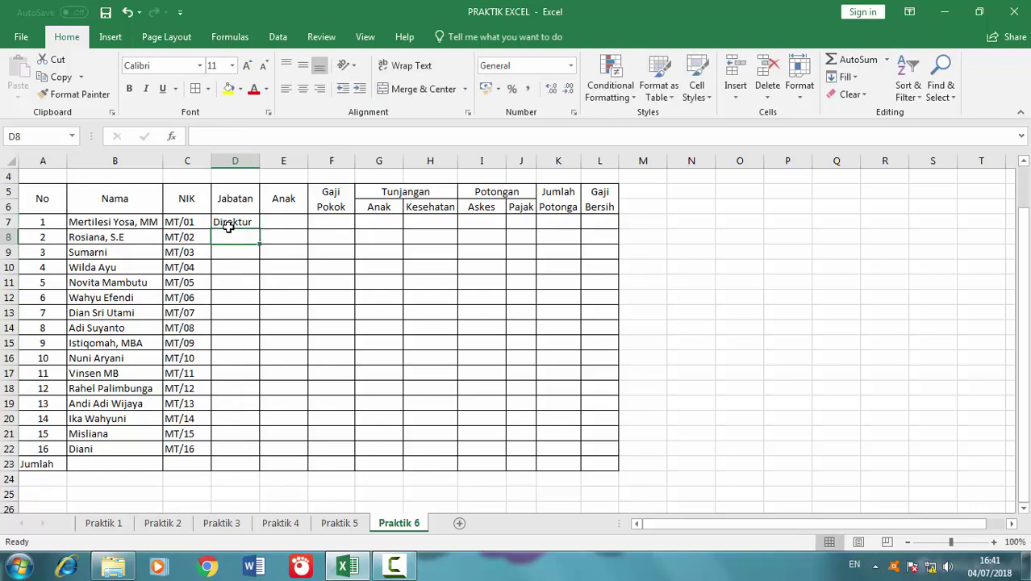
text(Wakil)
key(Return)
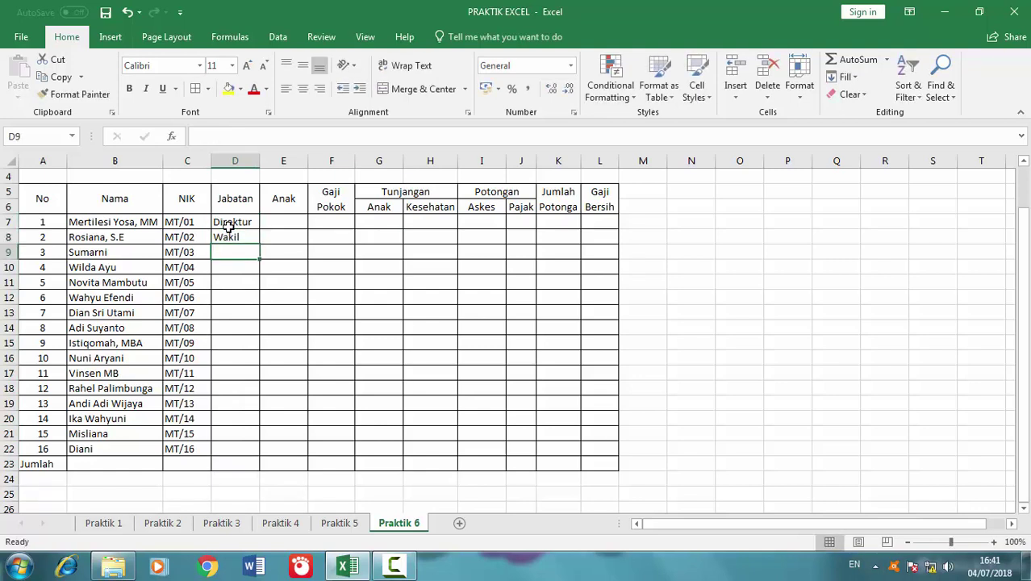
text(Ka. Produ)
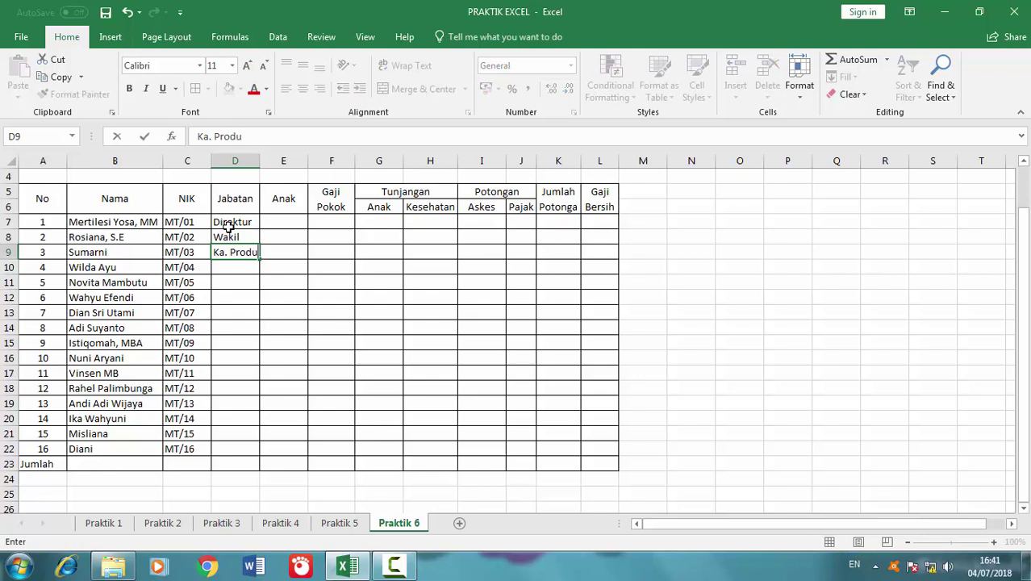
text(ksi)
key(Return)
text(Ka. )
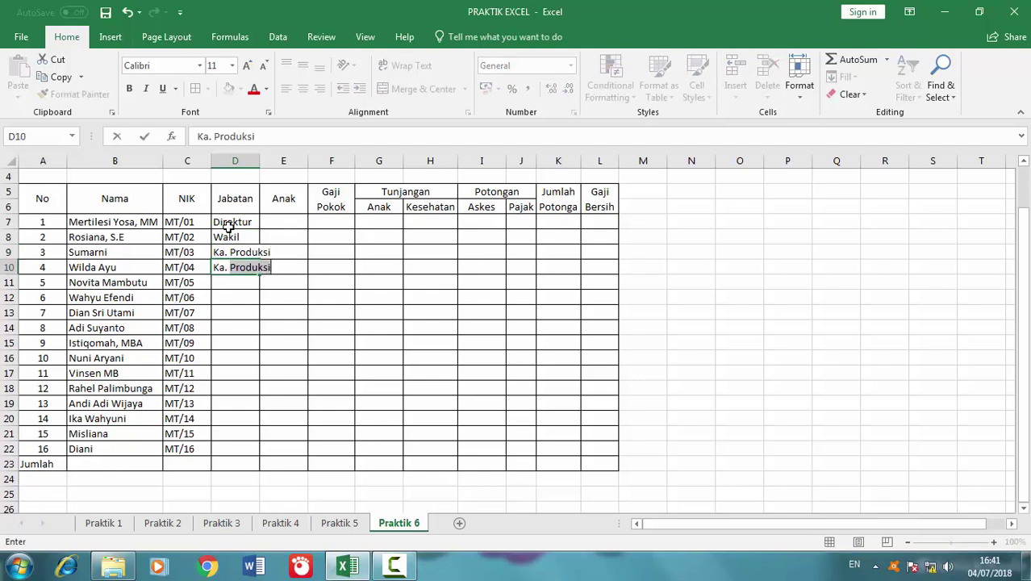
text(Pemasar)
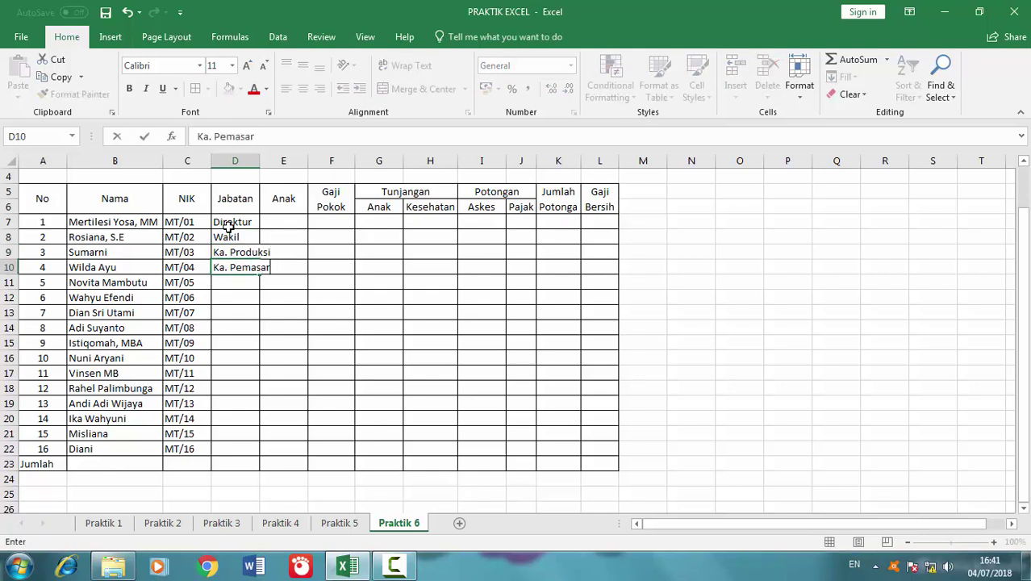
text(an)
key(Return)
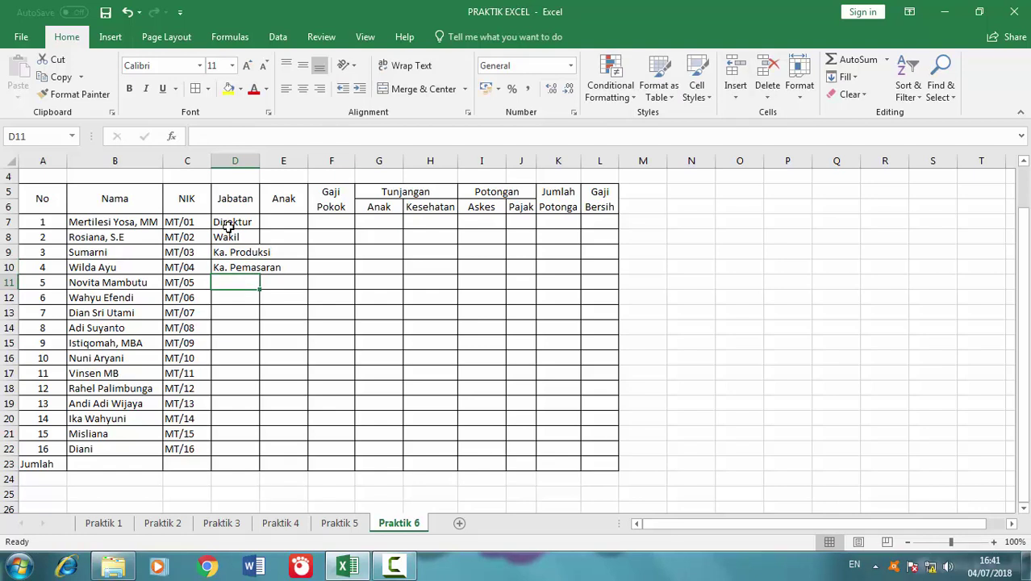
text(KA)
key(BackSpace)
text(a. )
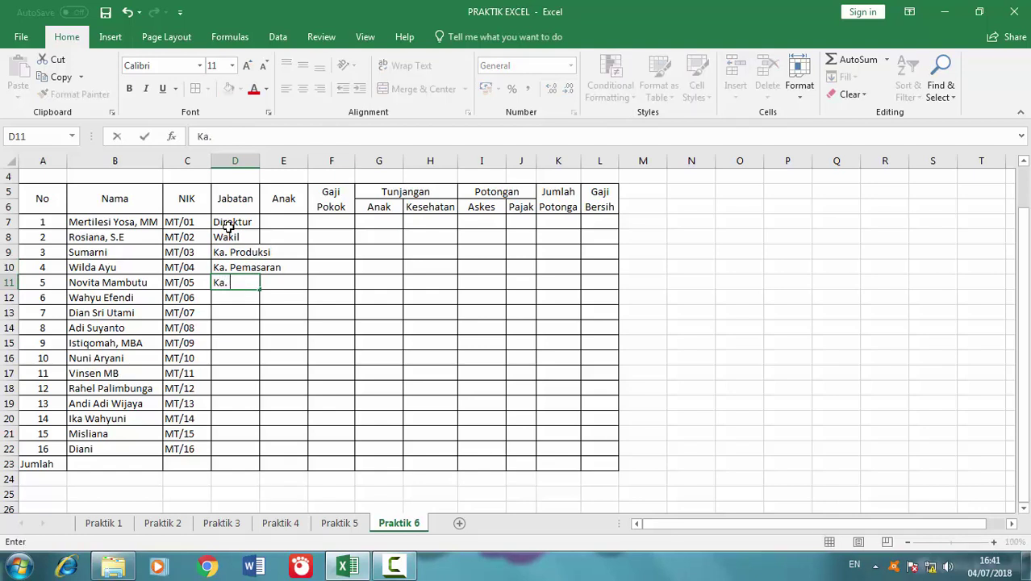
text(Keuangan)
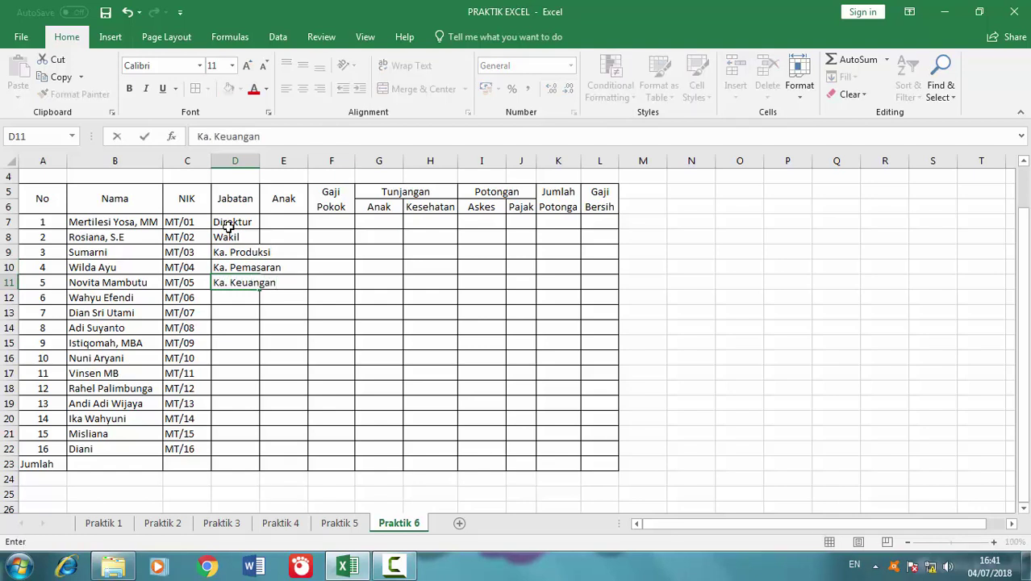
key(Return)
text(KA. Pers)
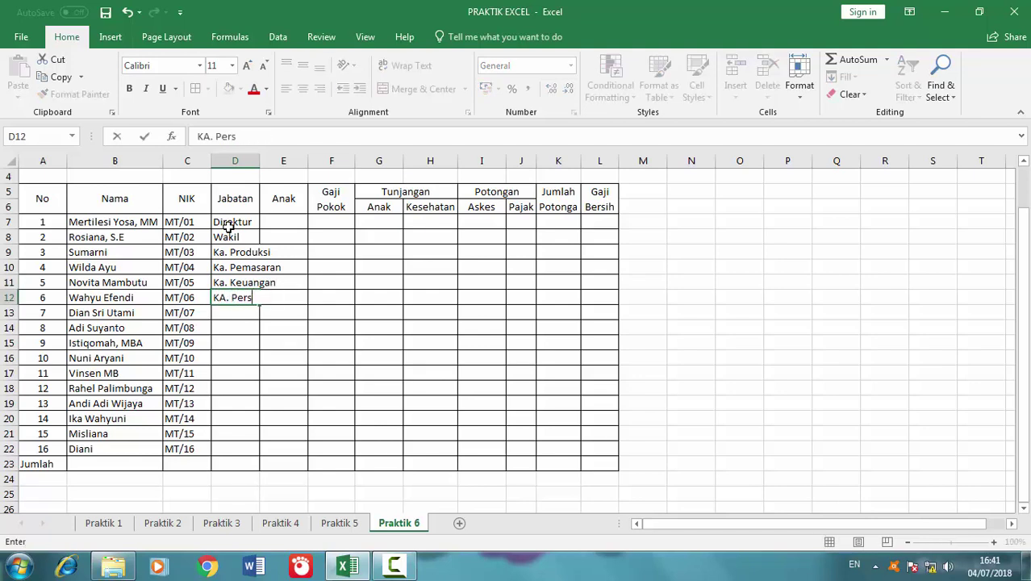
text(onalia)
key(Return)
Step: Enter Sekretaris, Staf Sekretaris twice, Kasir and Pembukuan for the next five employees
text(S)
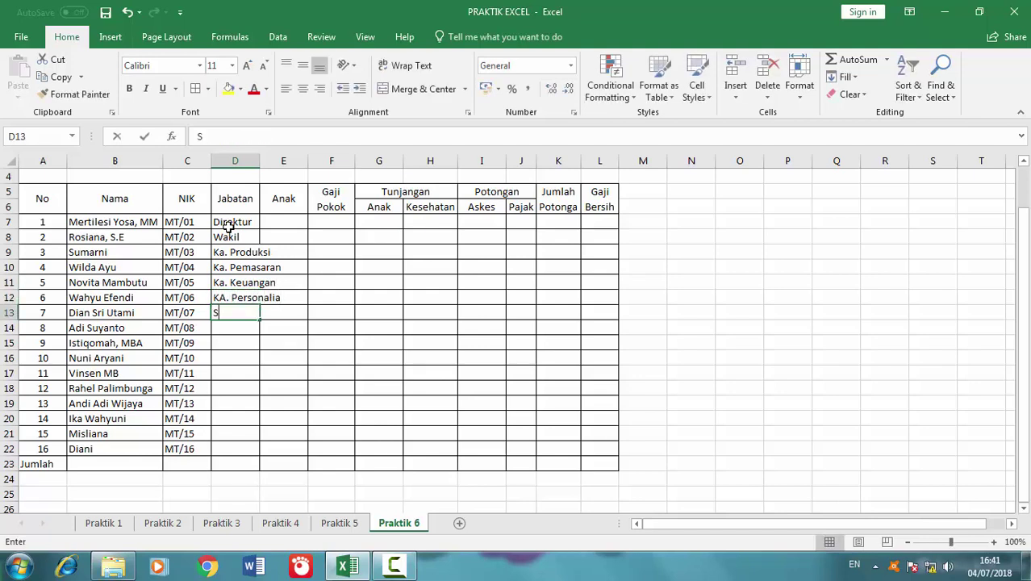
text(ekretaris)
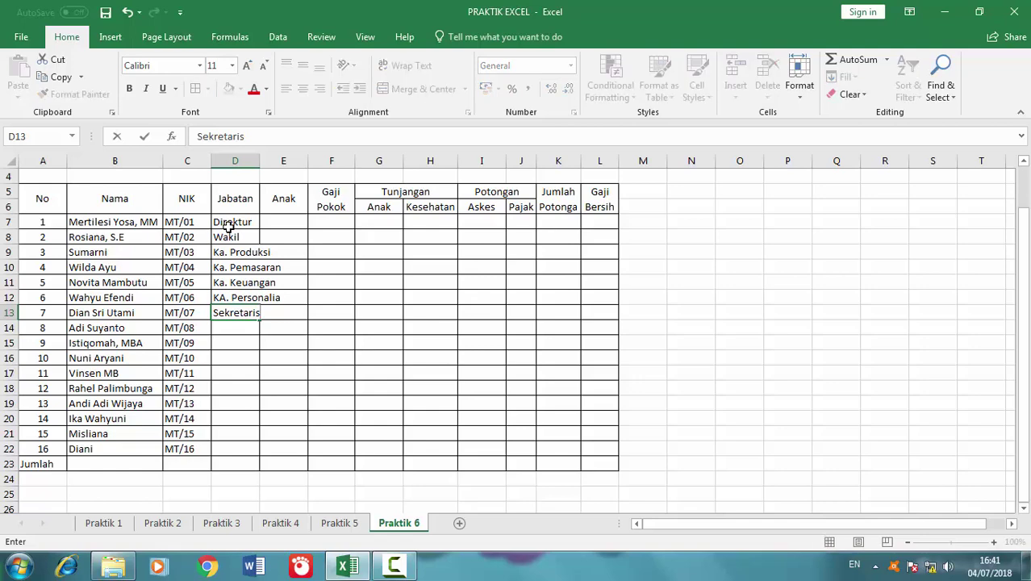
key(Return)
text(Staf)
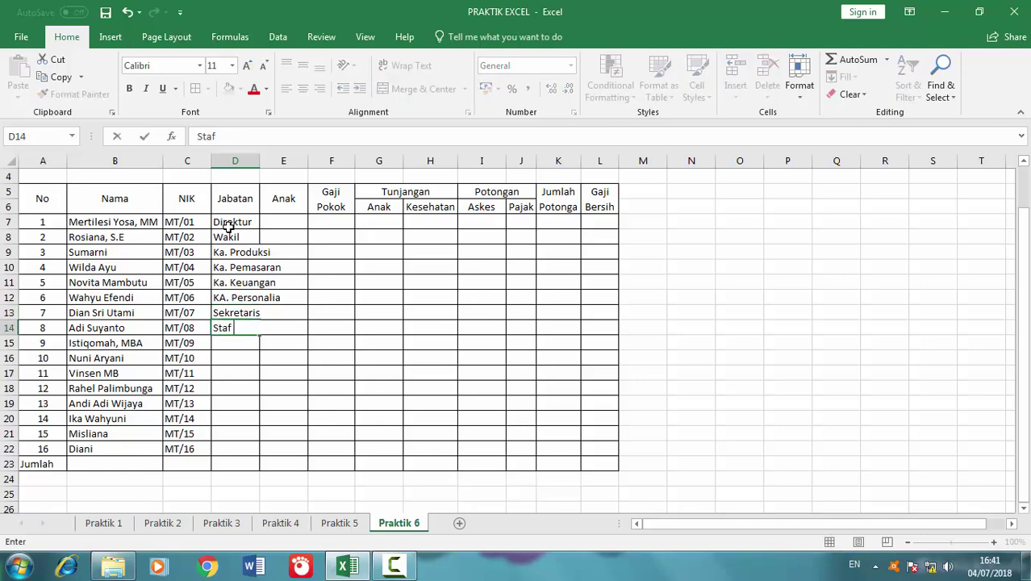
text( Sekretaris)
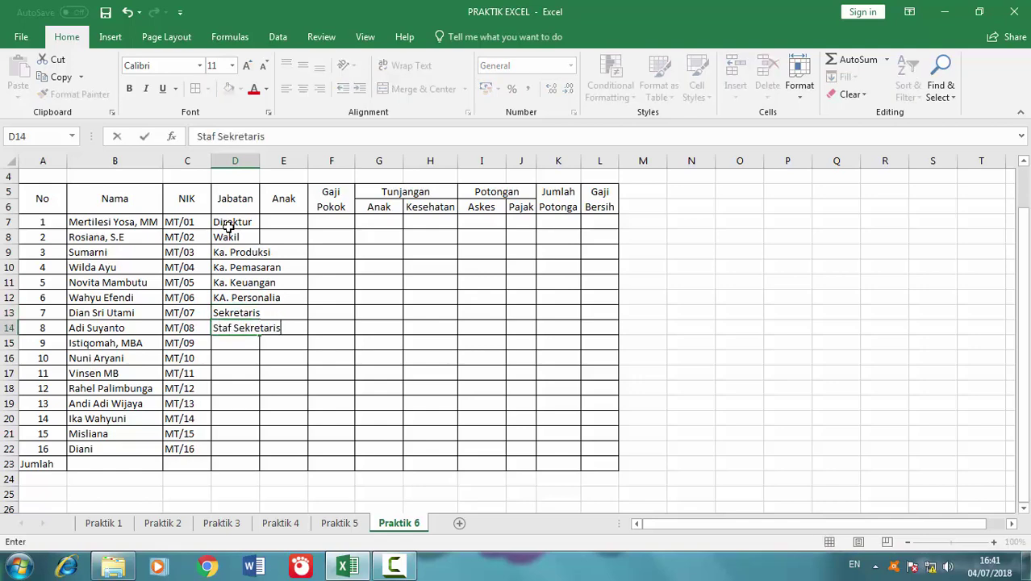
key(Return)
text(Staf)
key(Return)
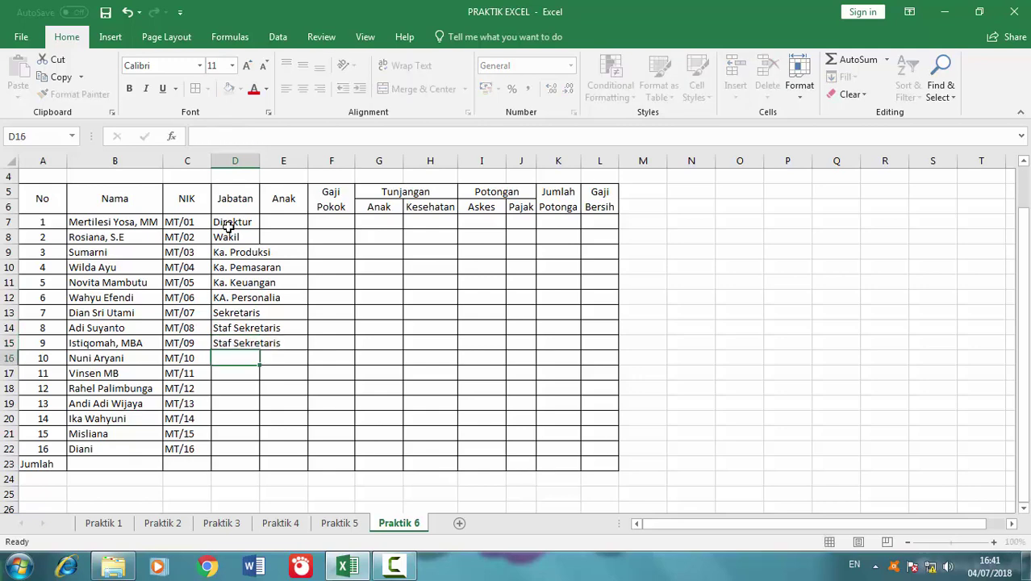
text(Kasir)
key(Return)
text(Pem)
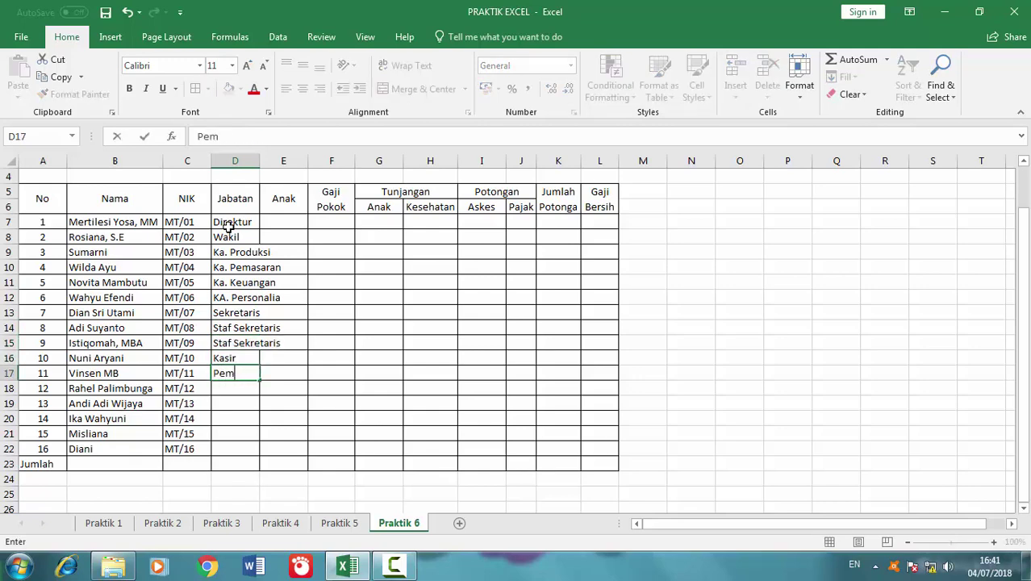
text(bukuan)
key(Return)
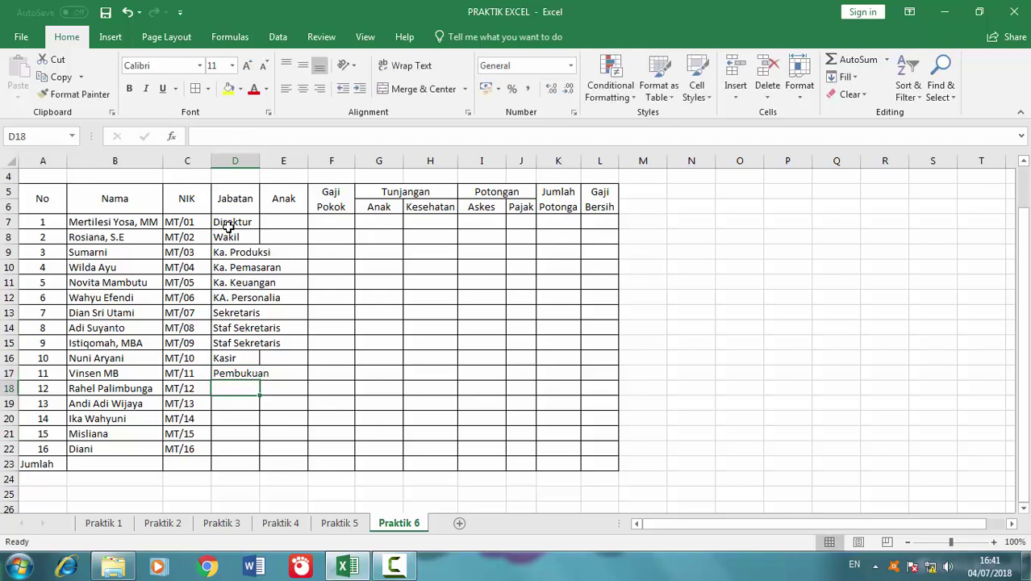
Step: Enter Mekanik, Staf Pemasaran twice and Staf Produksi twice for the last employees
text(Mekanik)
key(Return)
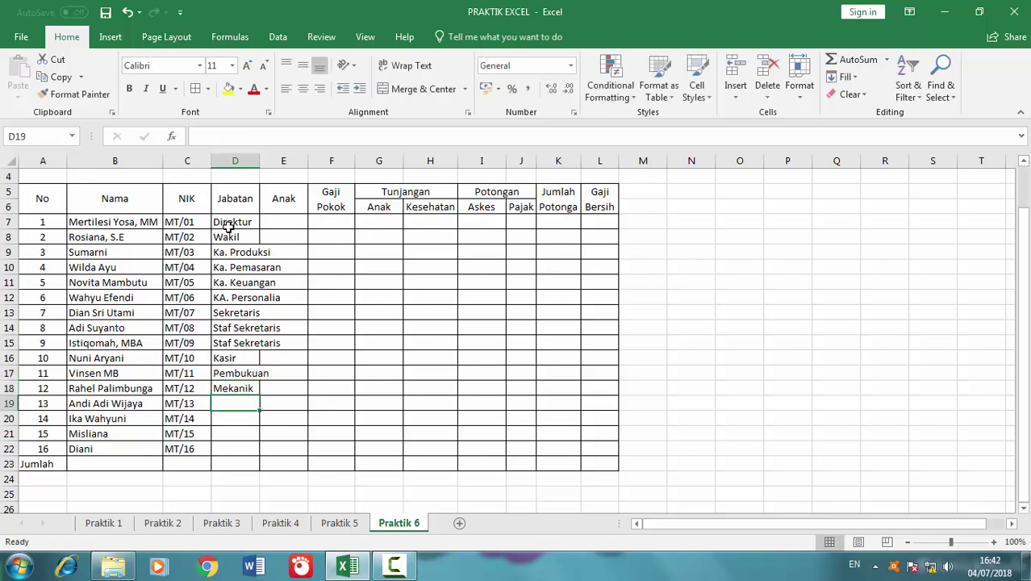
text(Staf )
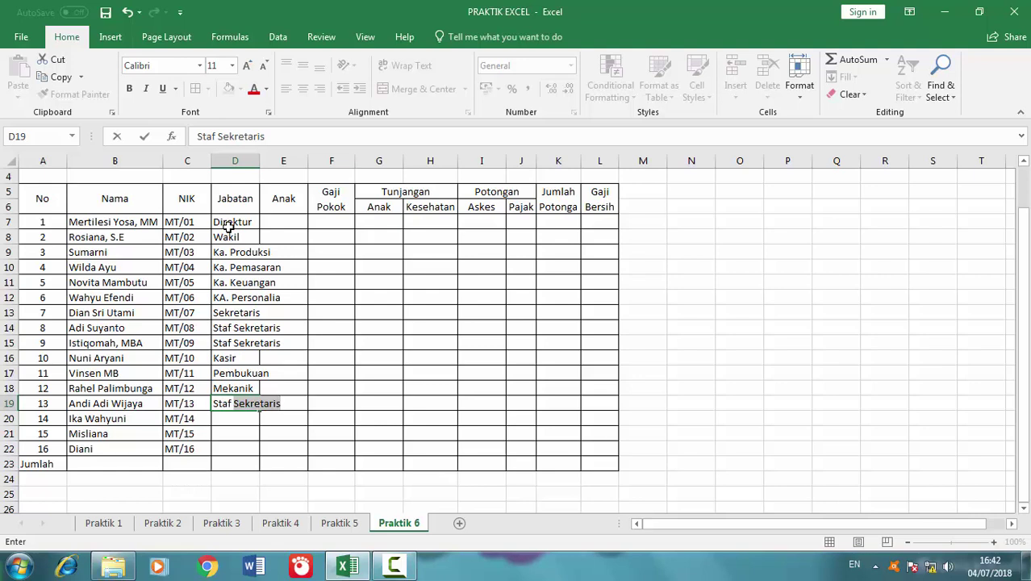
text(Pemasaran)
key(Return)
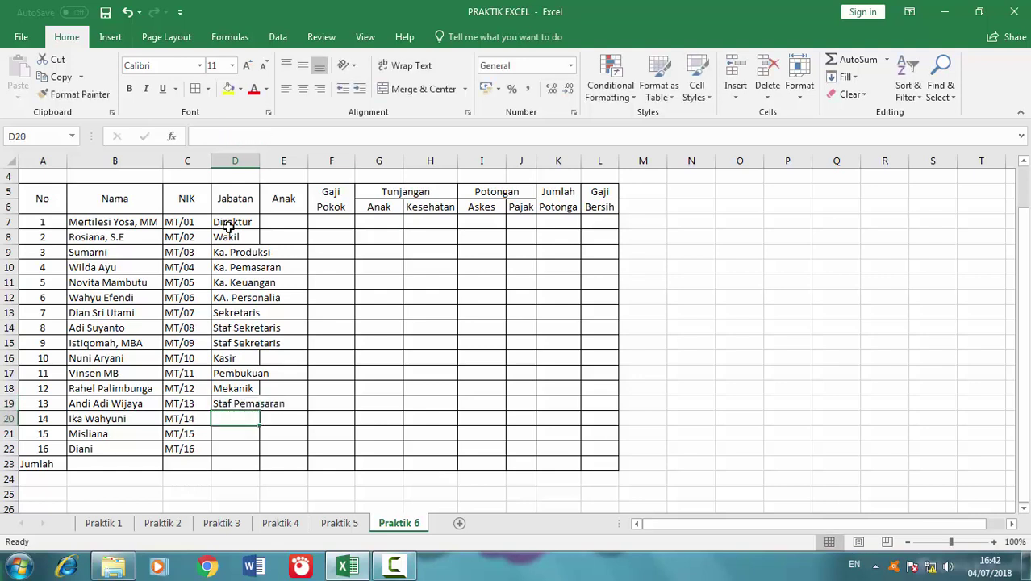
text(Staf )
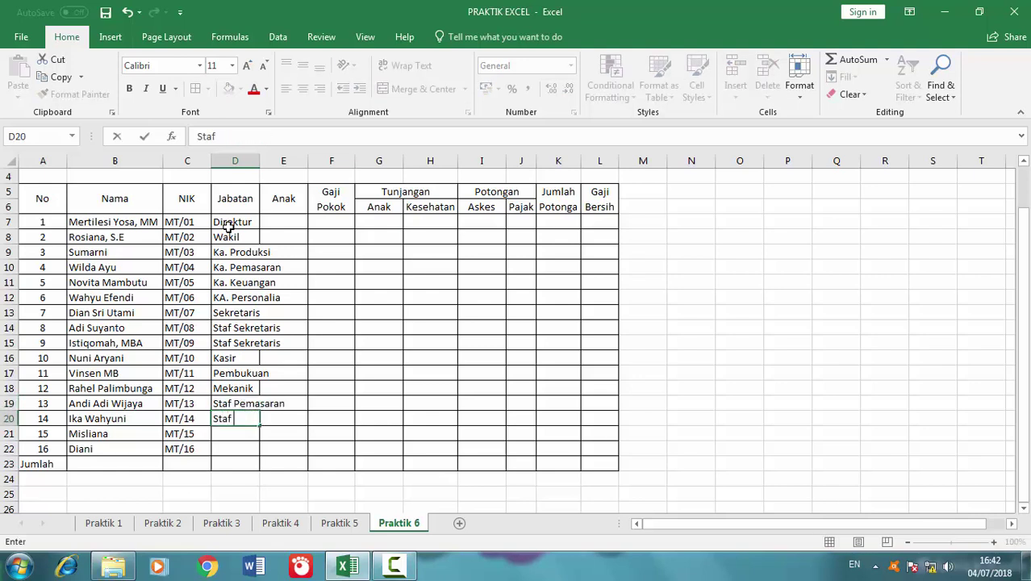
text(P)
key(Return)
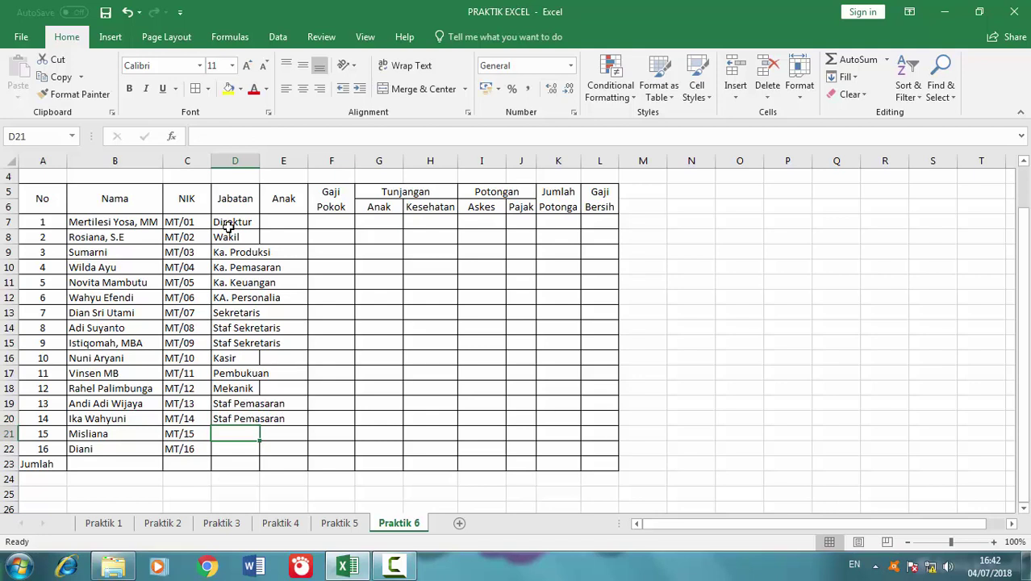
text(Staf Prod)
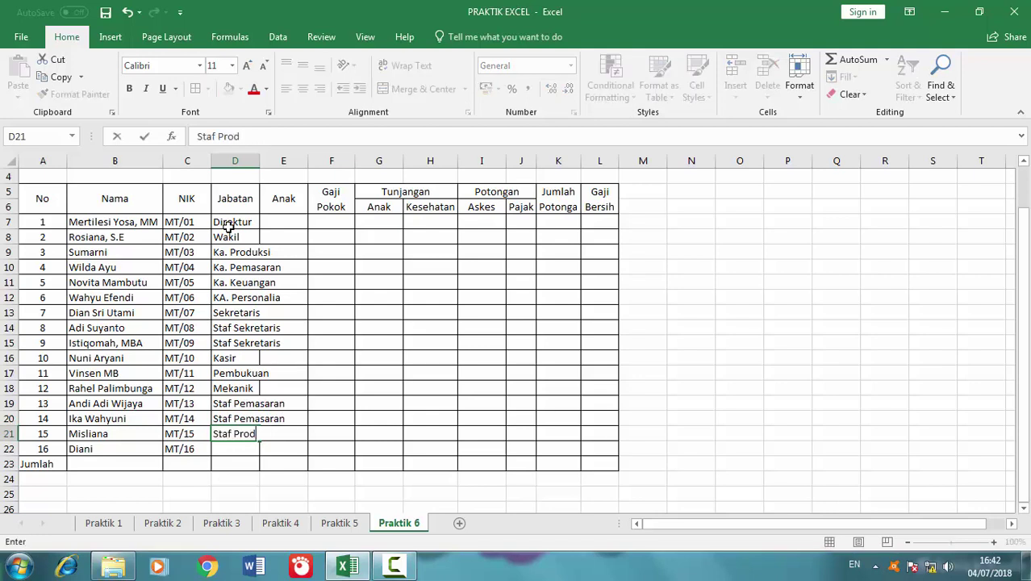
text(uksi)
key(Return)
text(Staf P)
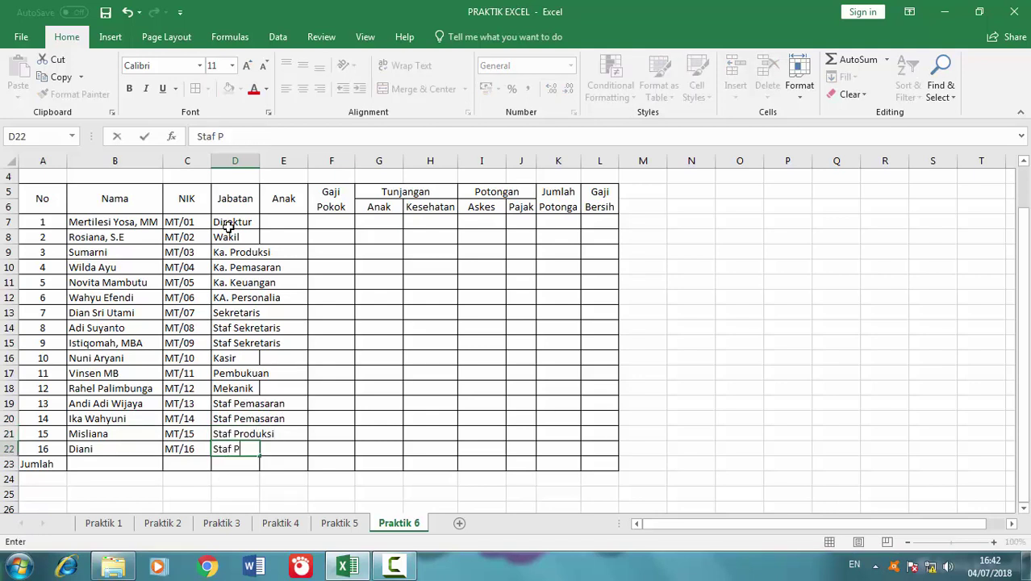
text(r)
key(Return)
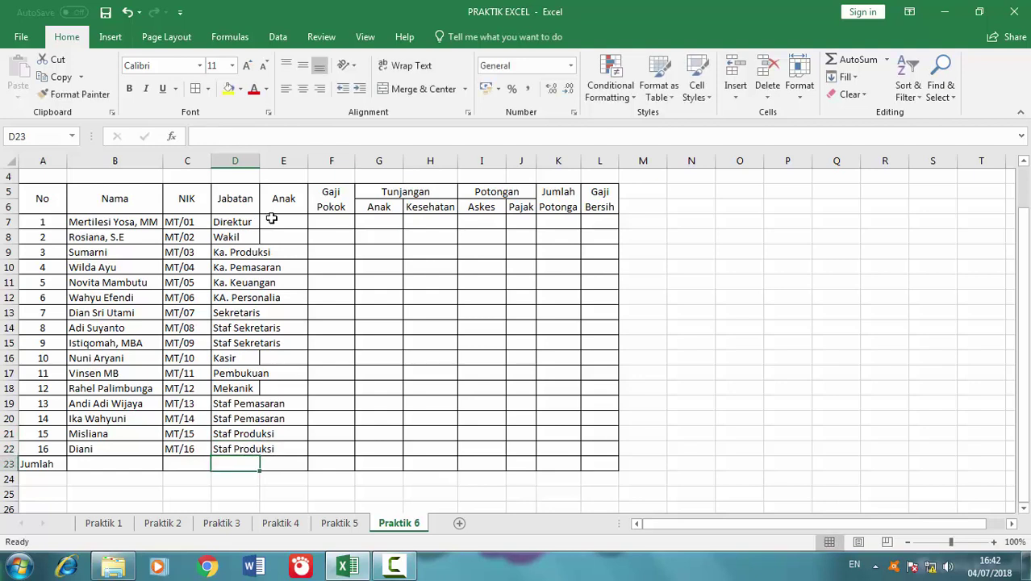
Step: Autofit column D and start entering child counts (1, 2, 1, 3, 2…) from E7
double_click(260, 160)
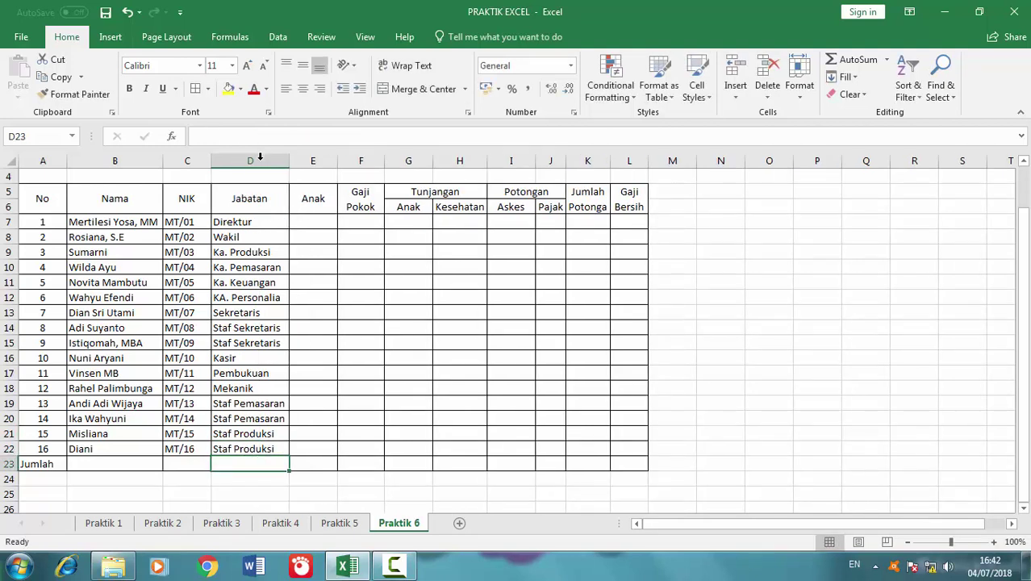
click(326, 223)
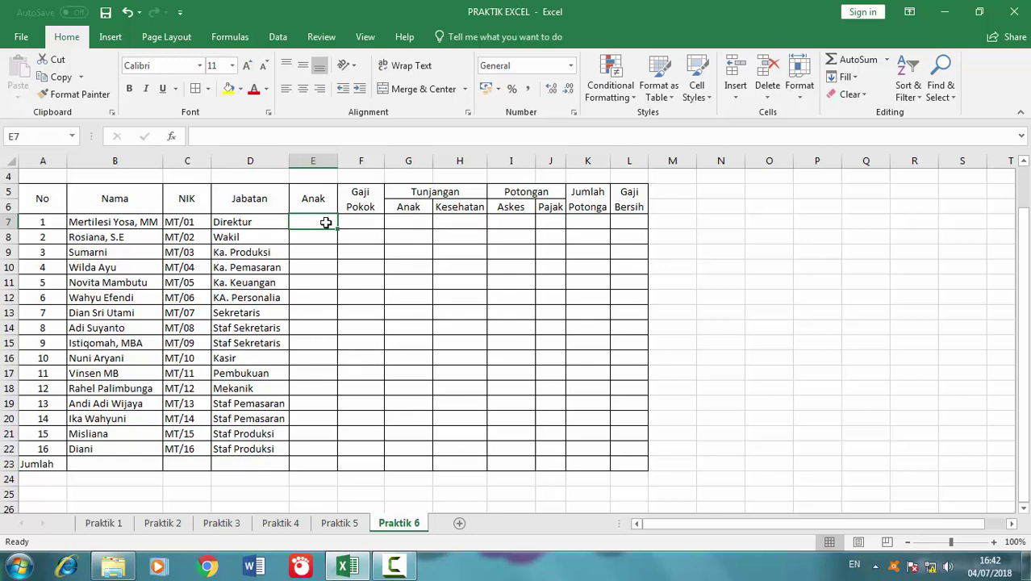
text(1 2 1 3 )
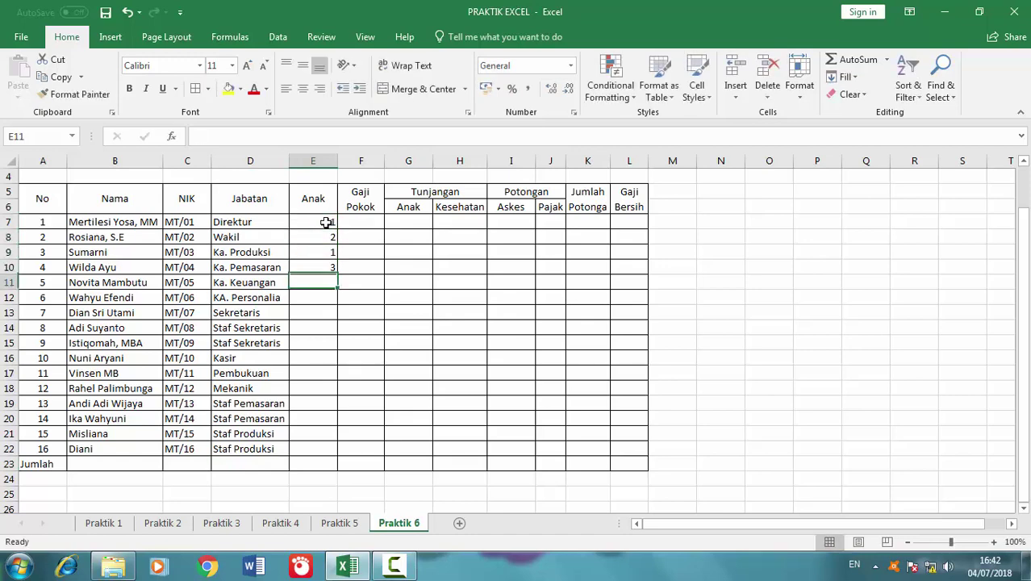
text(2)
key(Return)
text(2)
key(Return)
text(3)
key(Return)
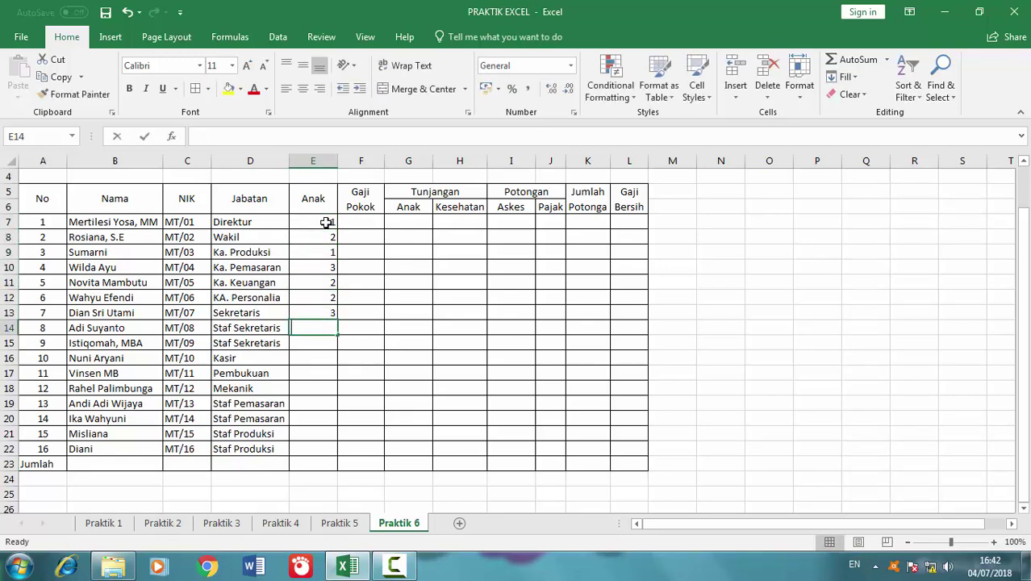
Step: Finish the Anak counts down to E22, ending with 5 for the last two employees
text(3 2 3 0 )
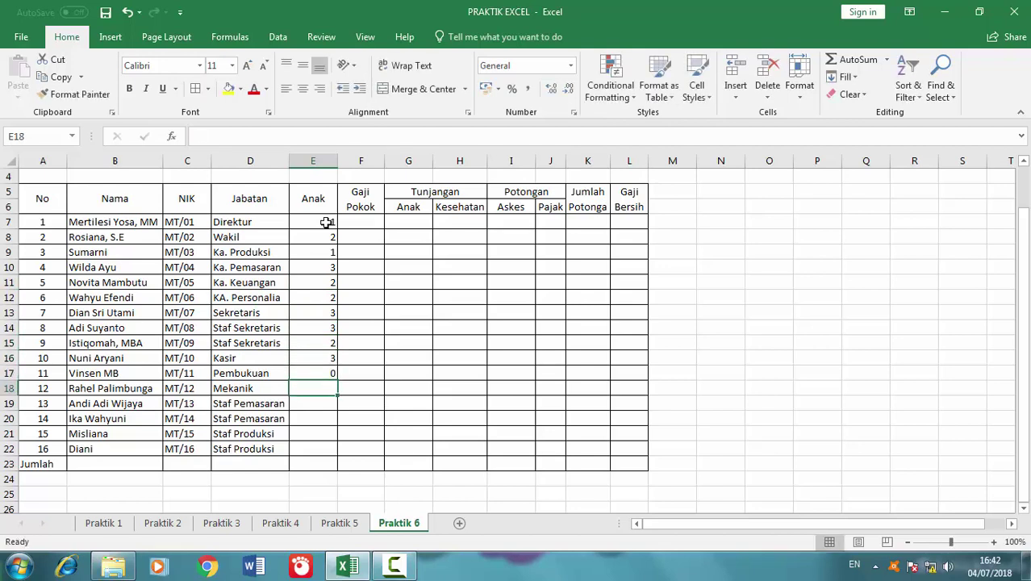
text(2 2 0 5)
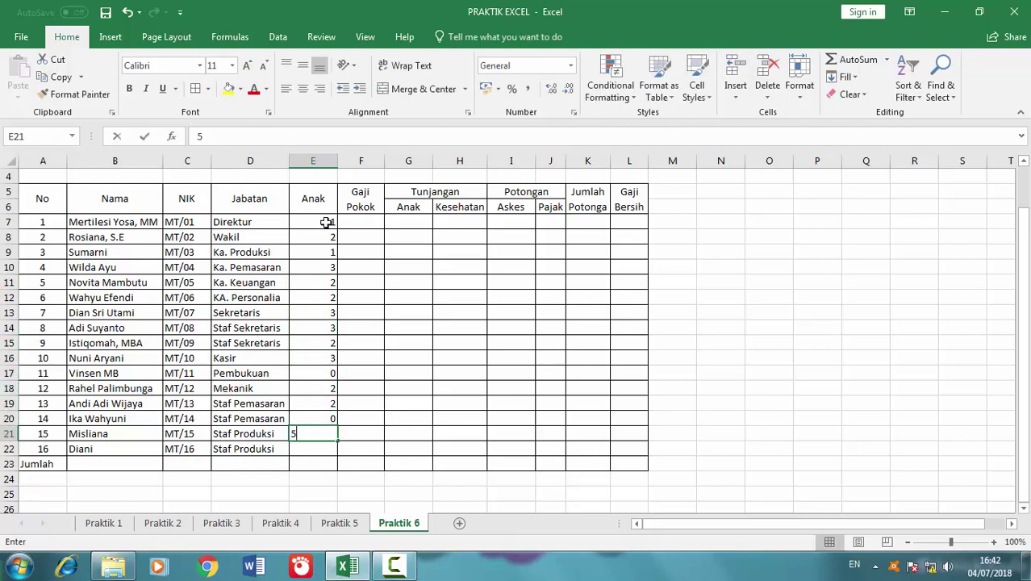
key(Return)
text(65)
key(BackSpace)
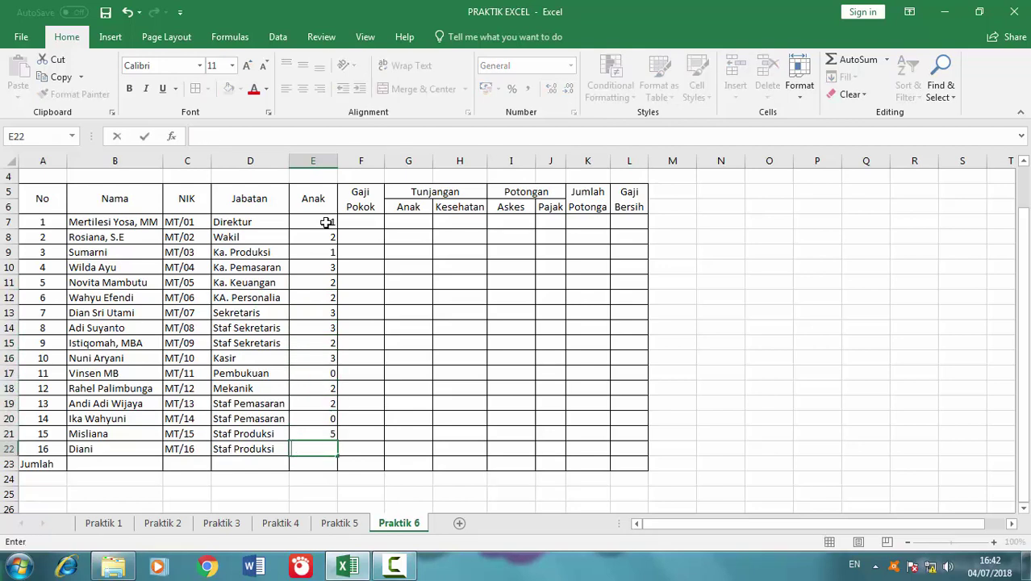
text(5)
key(Return)
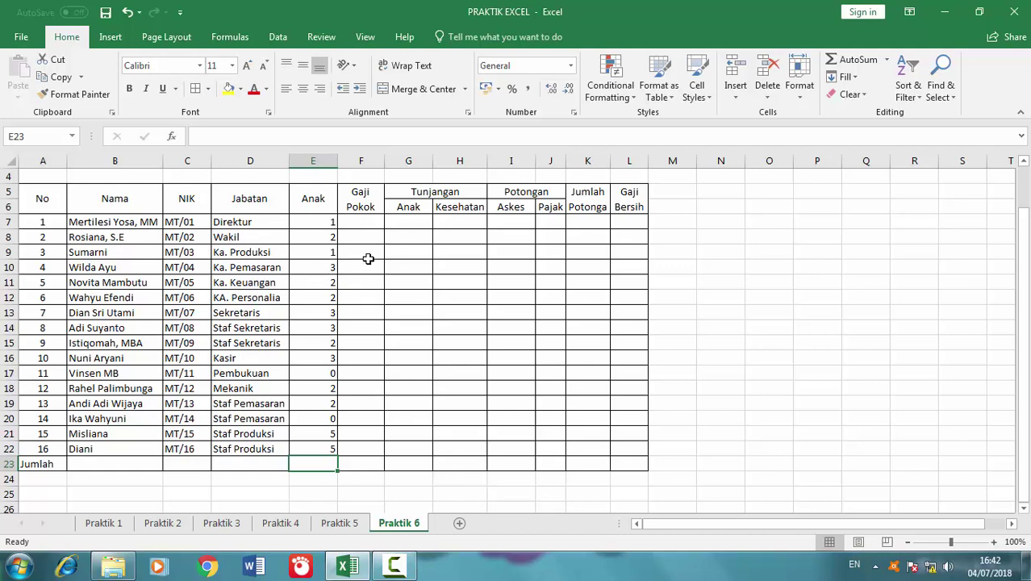
Step: Enter Gaji Pokok 6000000, 4500000, 3000000 and 3000000 in F7:F10
click(393, 218)
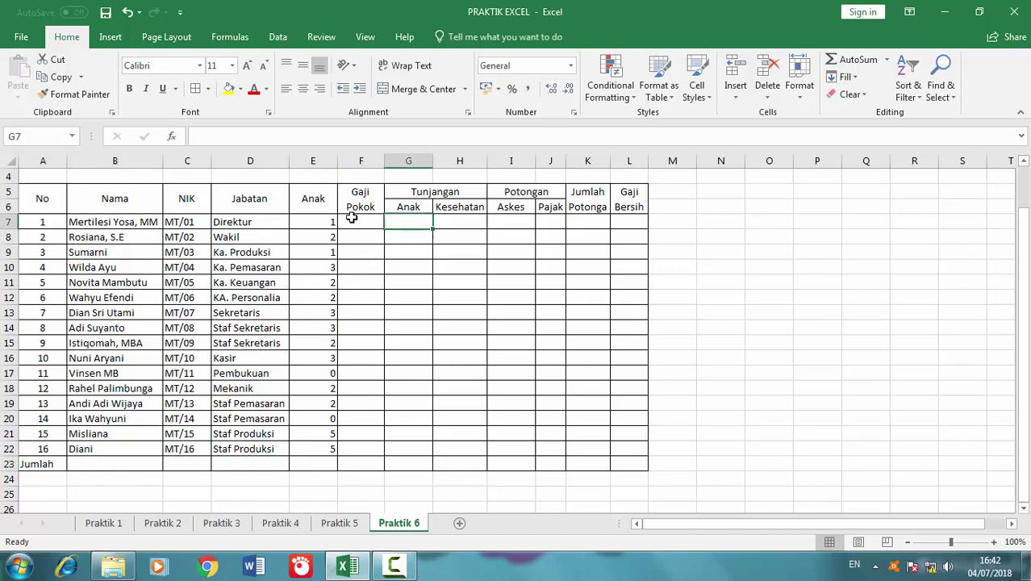
click(352, 218)
text(6)
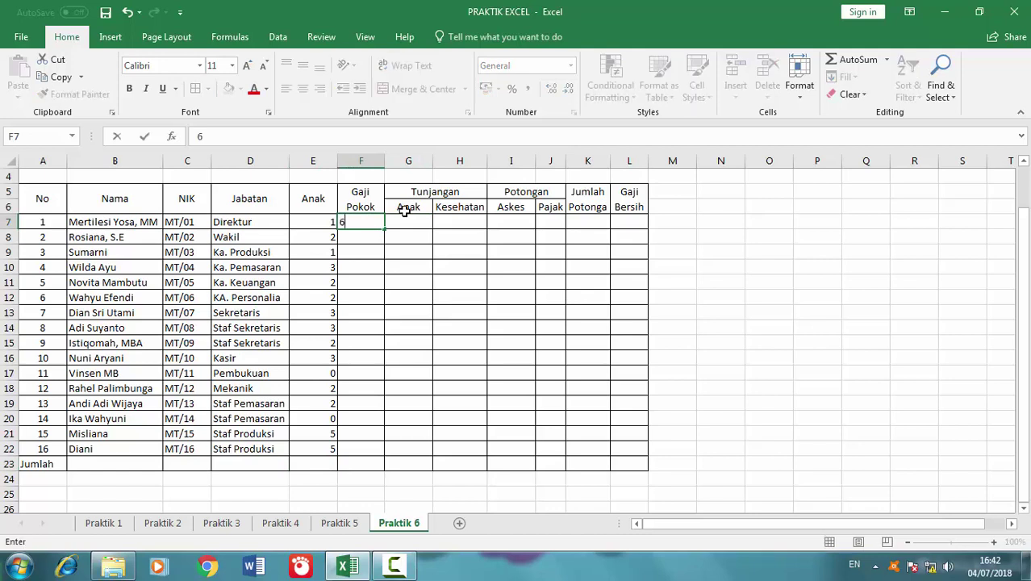
text(000000)
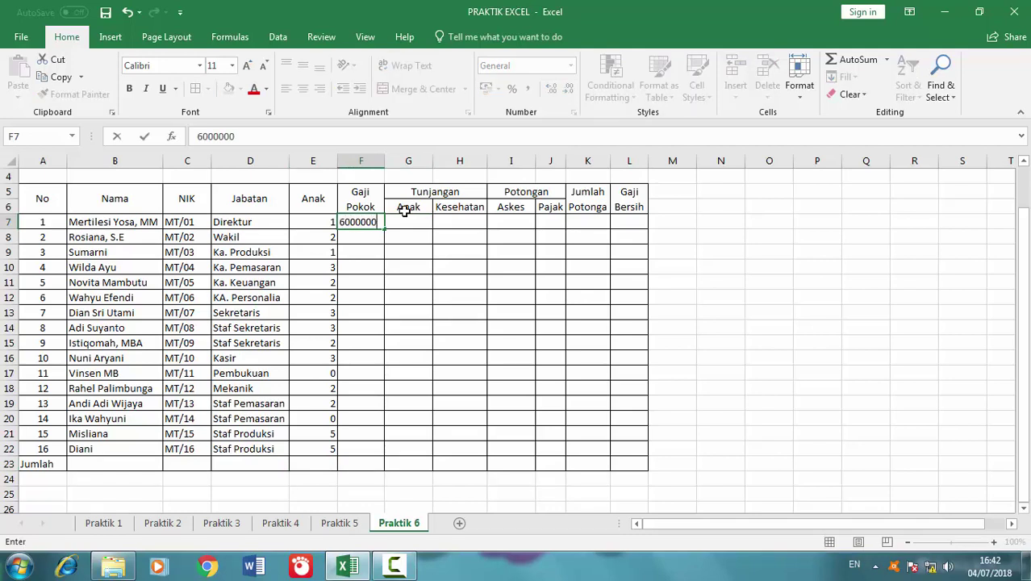
key(Return)
text(450)
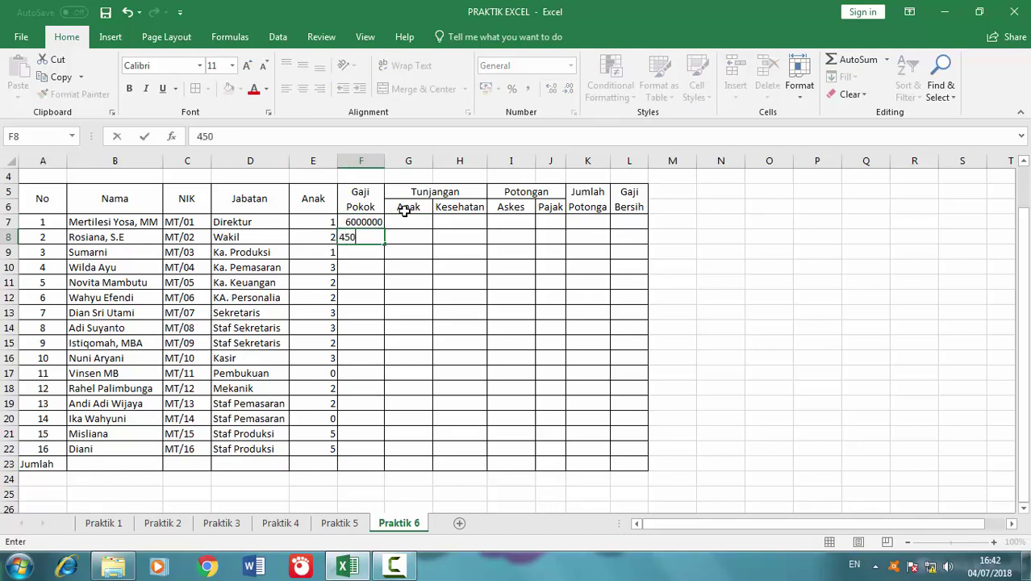
text(0000)
key(Return)
text(3)
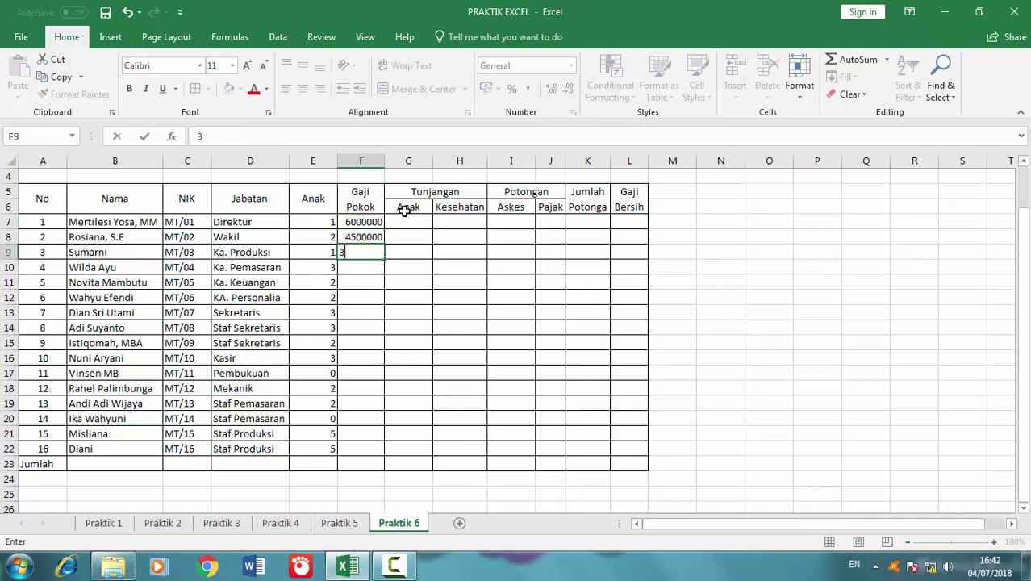
text(00000)
key(Return)
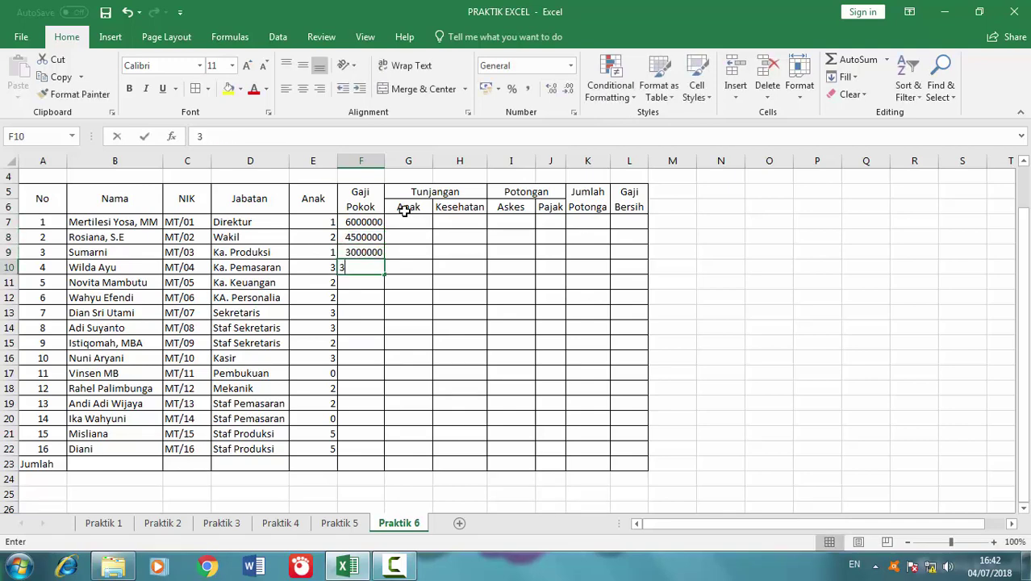
text(3000000)
key(Return)
Step: Enter salaries 3000000, 3000000, 2750000 and 1750000 in F11:F14
text(3)
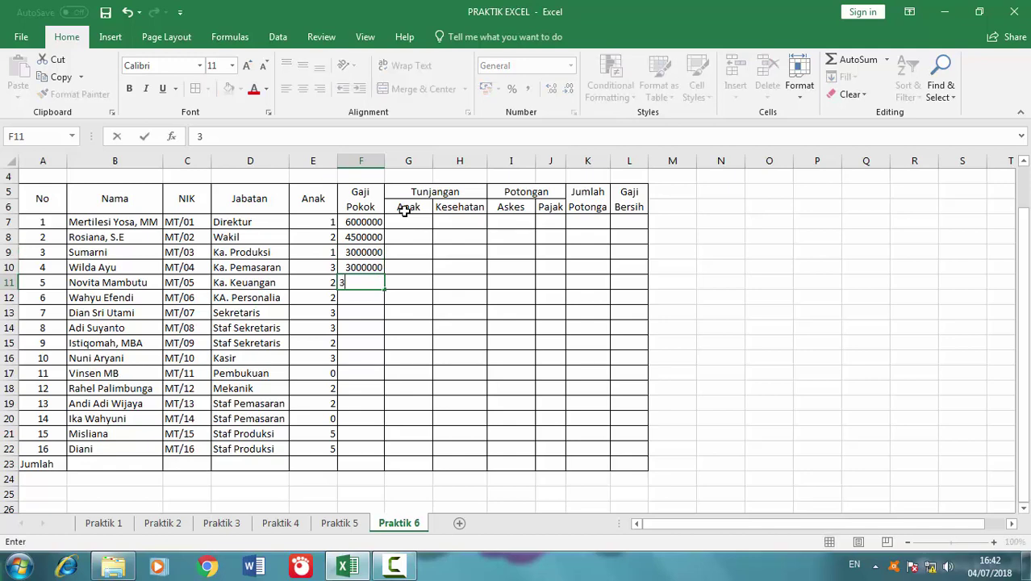
text(000000)
key(Return)
text(30)
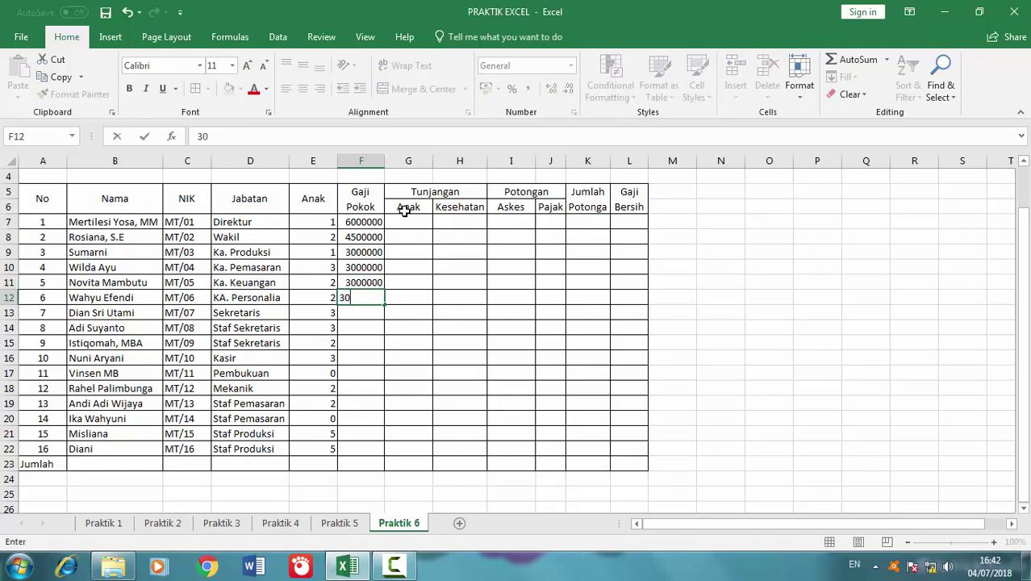
text(00000)
key(Return)
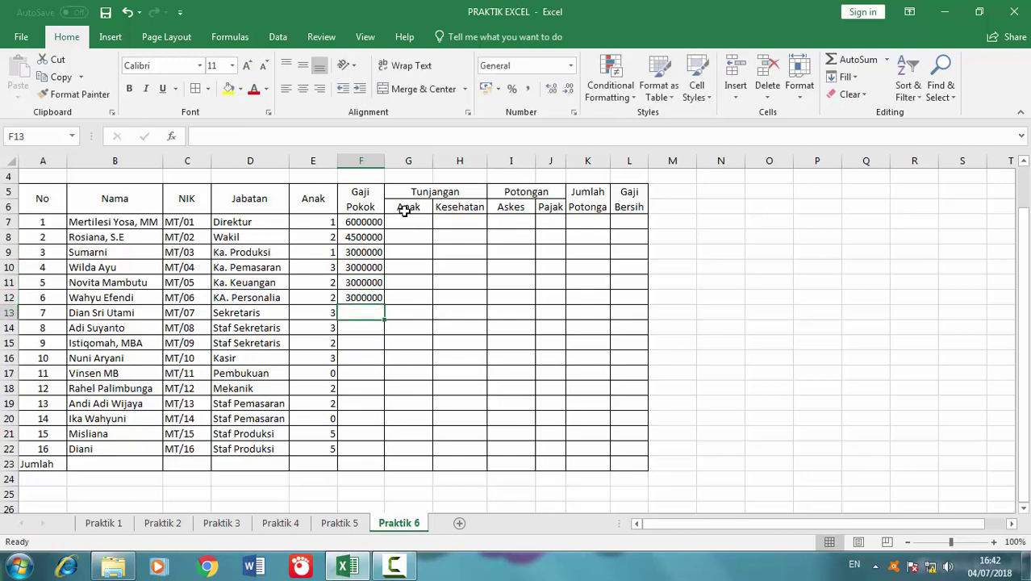
text(2750)
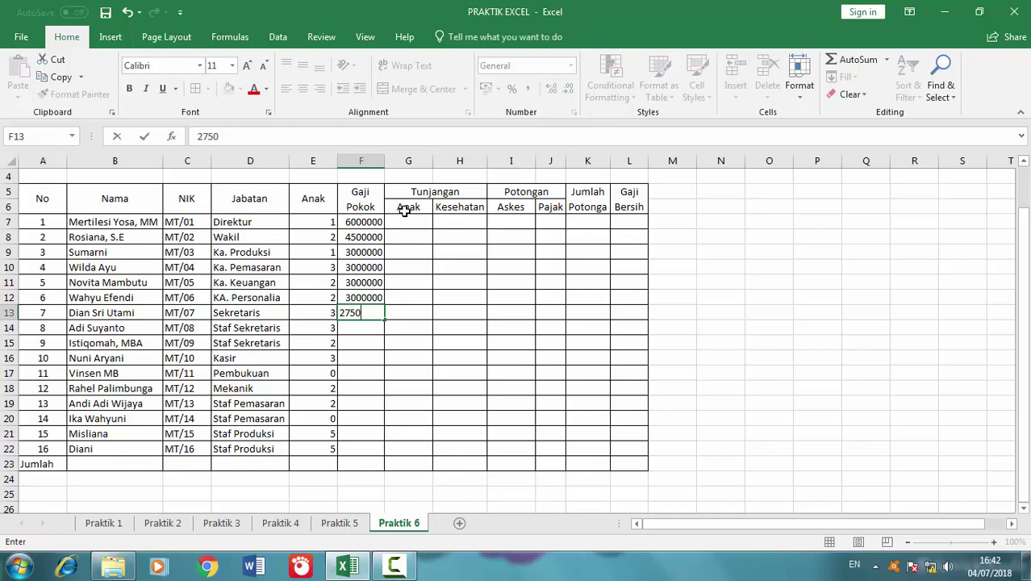
text(000)
key(Return)
text(17)
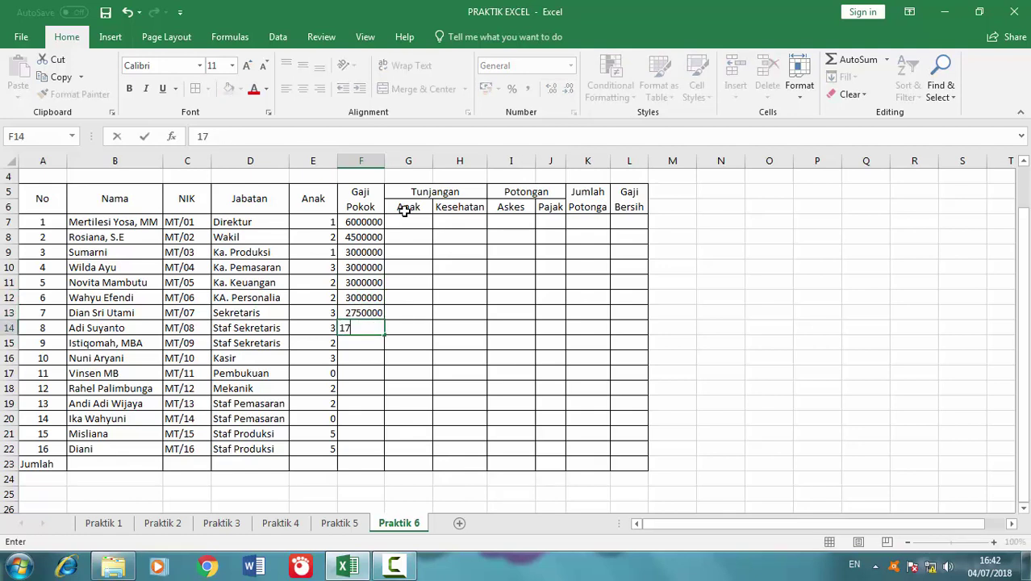
text(50000)
key(Return)
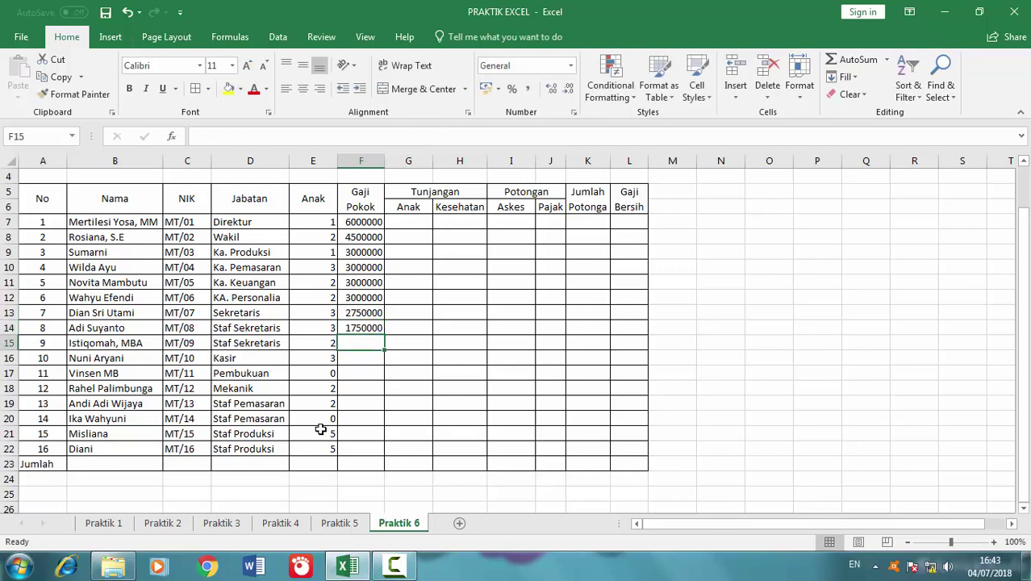
Step: Fill 1750000 down to F20 and enter 1600000 in F21 and F22
click(363, 328)
drag(384, 335, 380, 420)
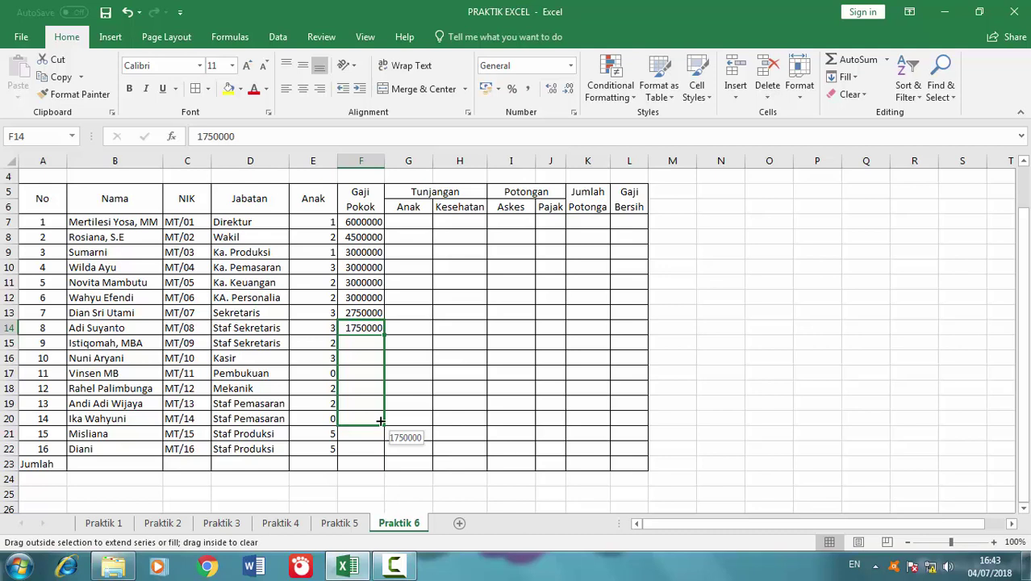
drag(380, 421, 380, 421)
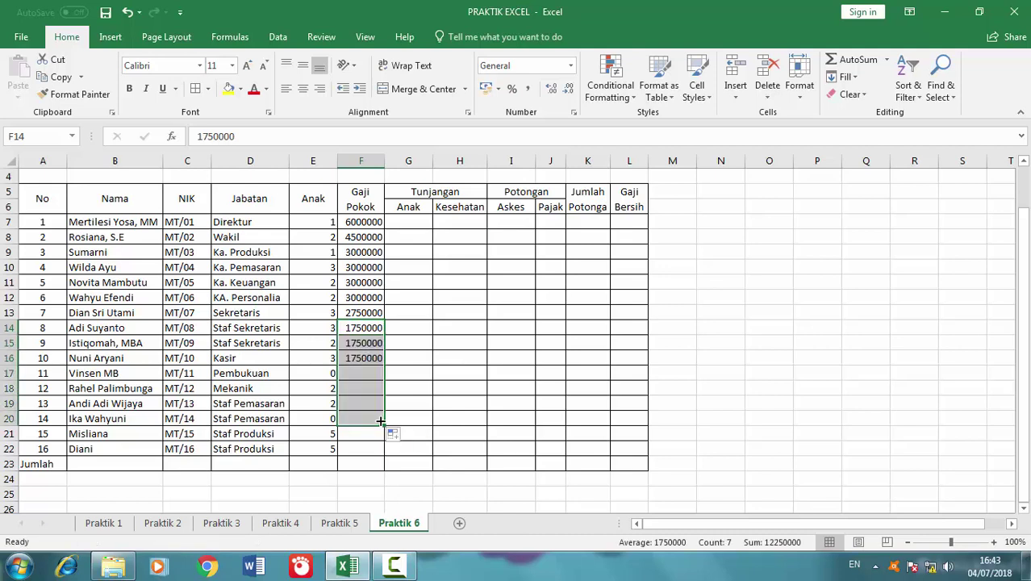
click(373, 436)
text(1)
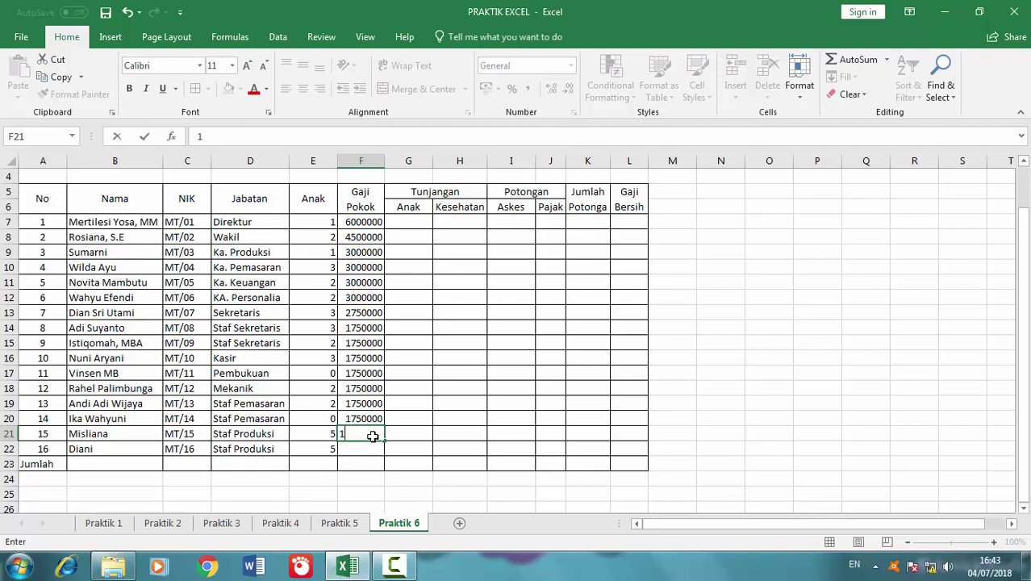
text(600)
text(000)
key(Return)
text(16)
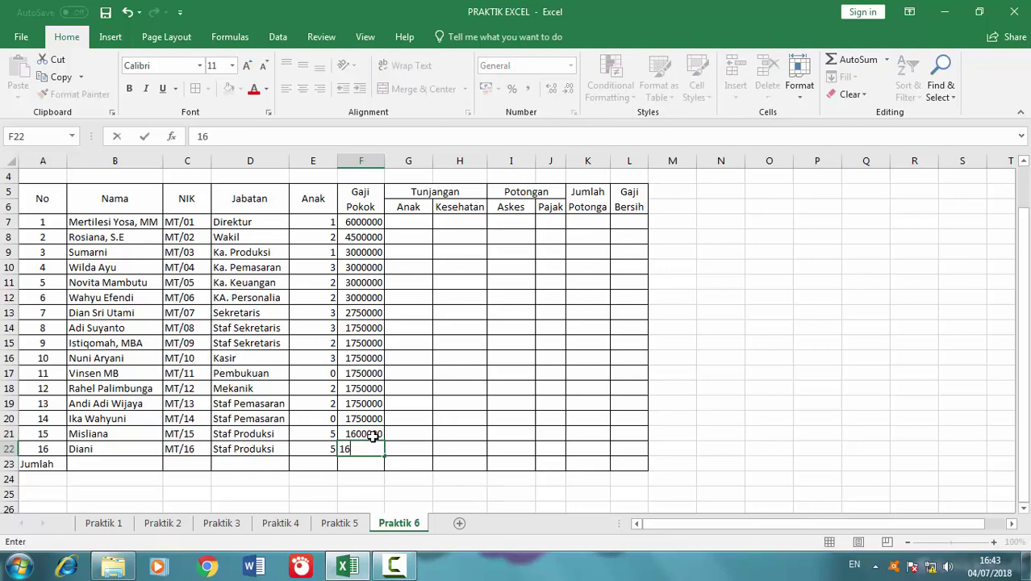
text(00000)
key(Return)
Step: Widen Gaji Pokok so its heading fits one line and narrow the Anak column
click(339, 160)
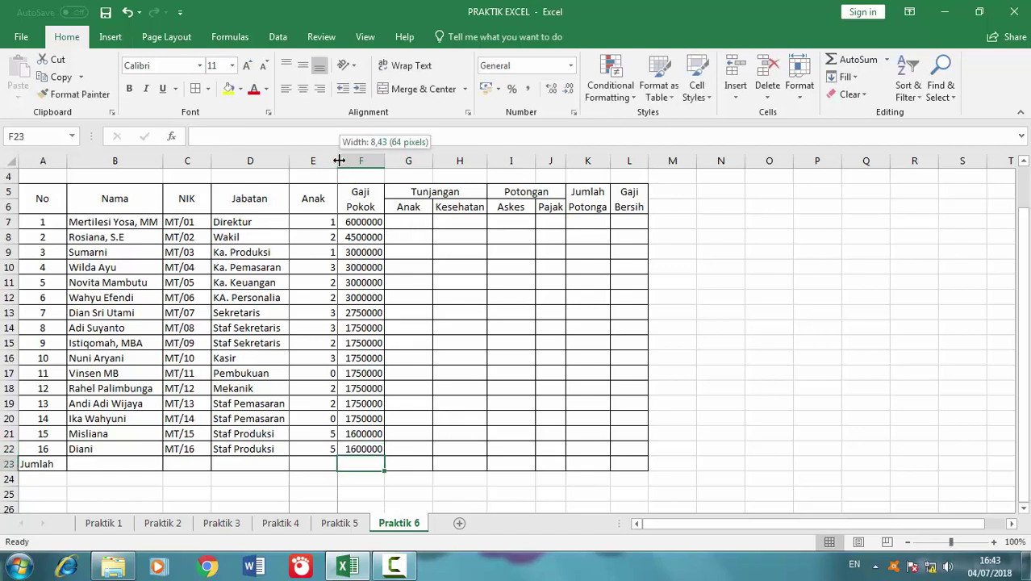
mouse_move(339, 161)
mouse_down()
mouse_move(320, 161)
mouse_move(388, 166)
mouse_up()
click(409, 267)
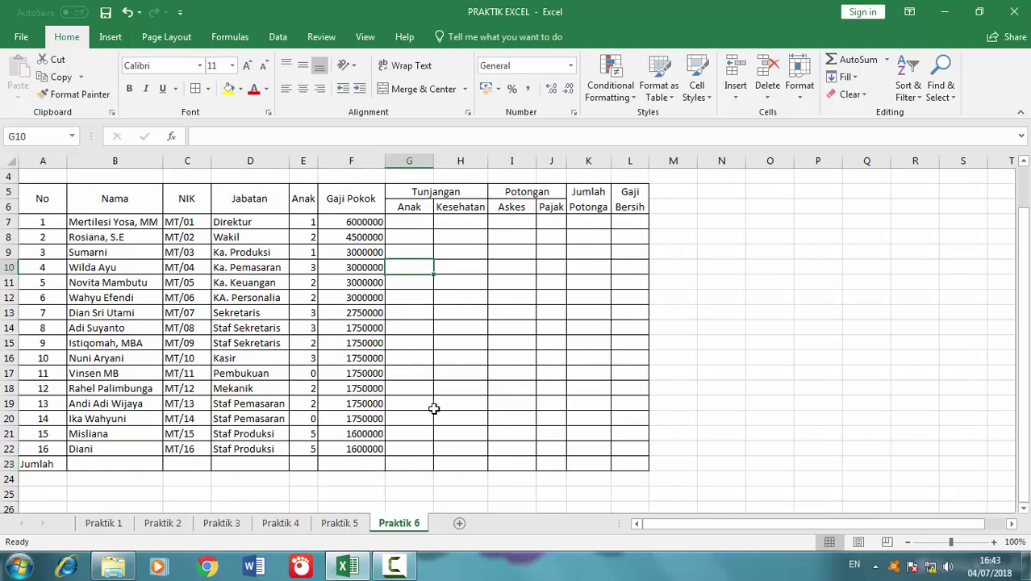
Step: Merge and centre the Jumlah label across A23:E23
drag(36, 468, 302, 464)
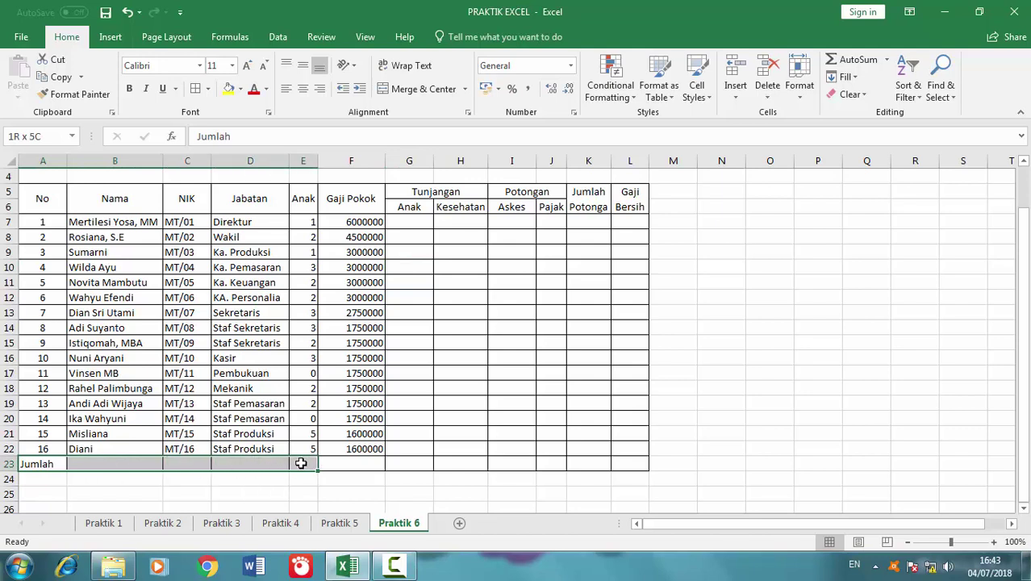
click(380, 90)
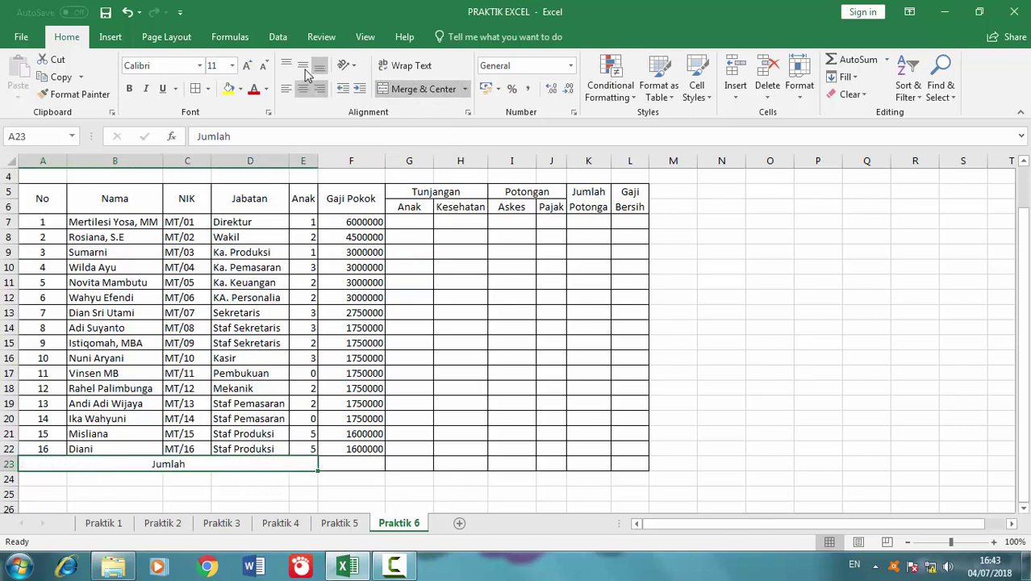
click(411, 356)
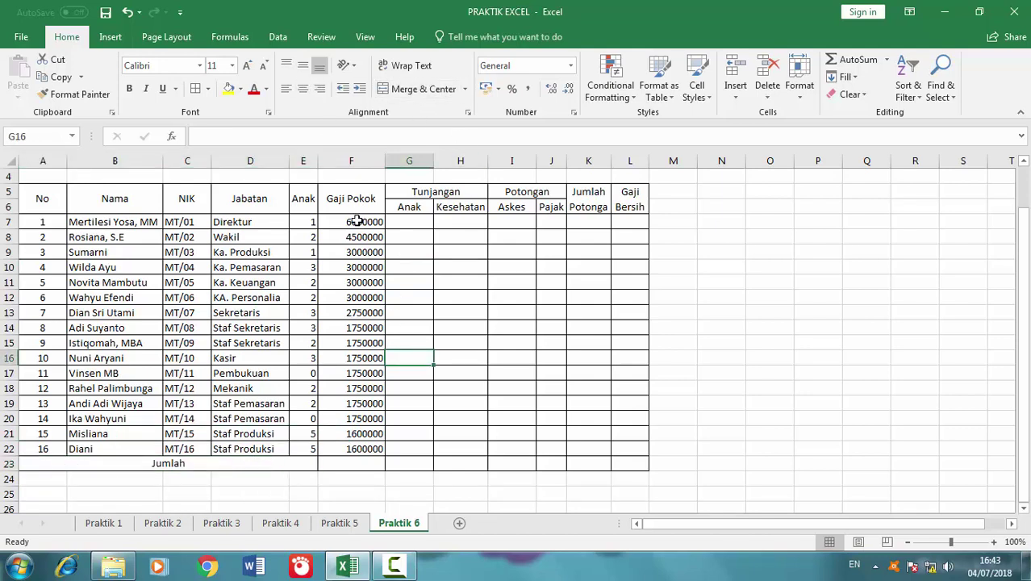
mouse_move(357, 221)
mouse_down()
mouse_move(610, 424)
mouse_move(620, 462)
mouse_up()
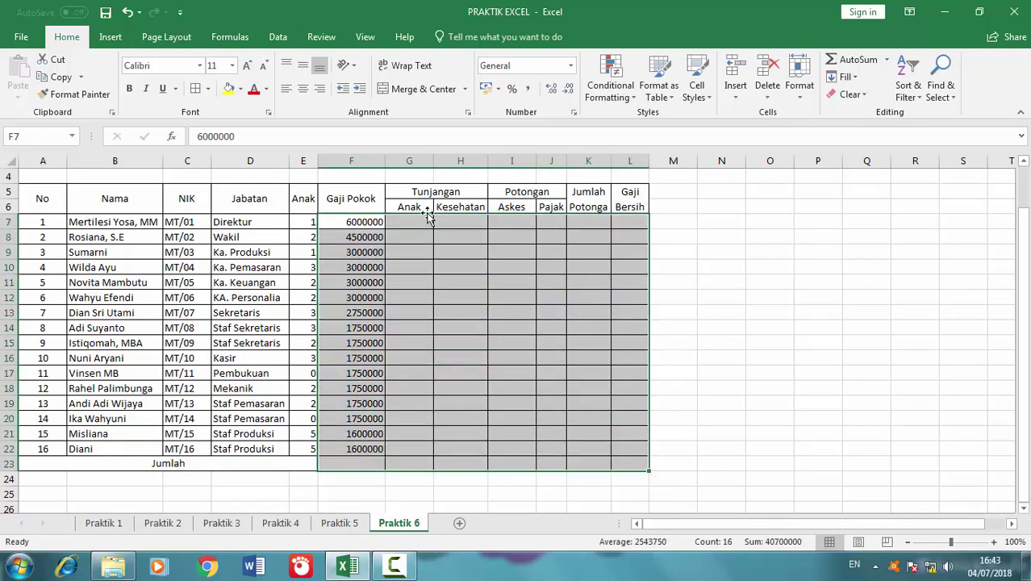
Step: Format the money cells F7:L23 as Rp Currency with 2 decimal places
click(571, 67)
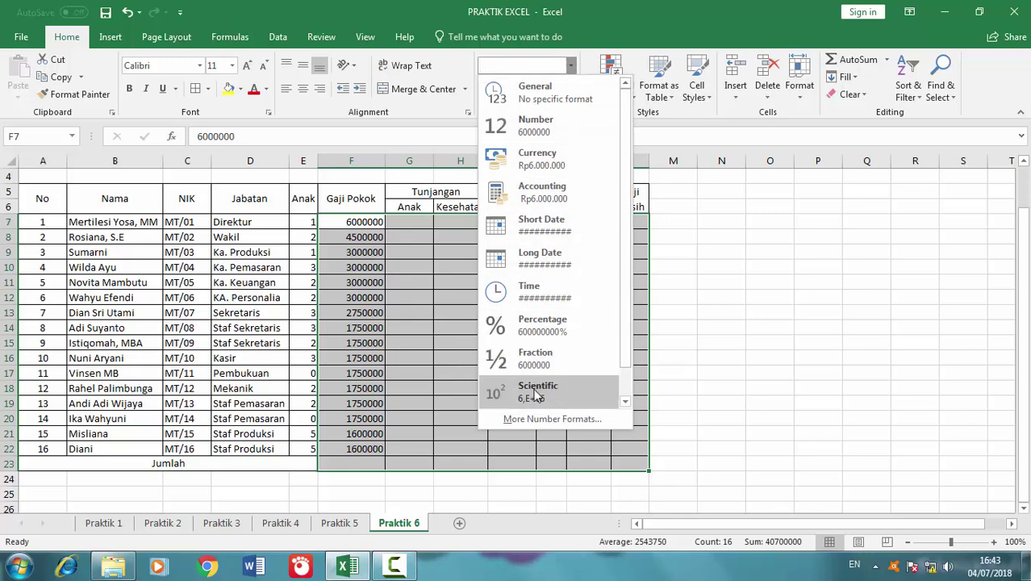
click(542, 418)
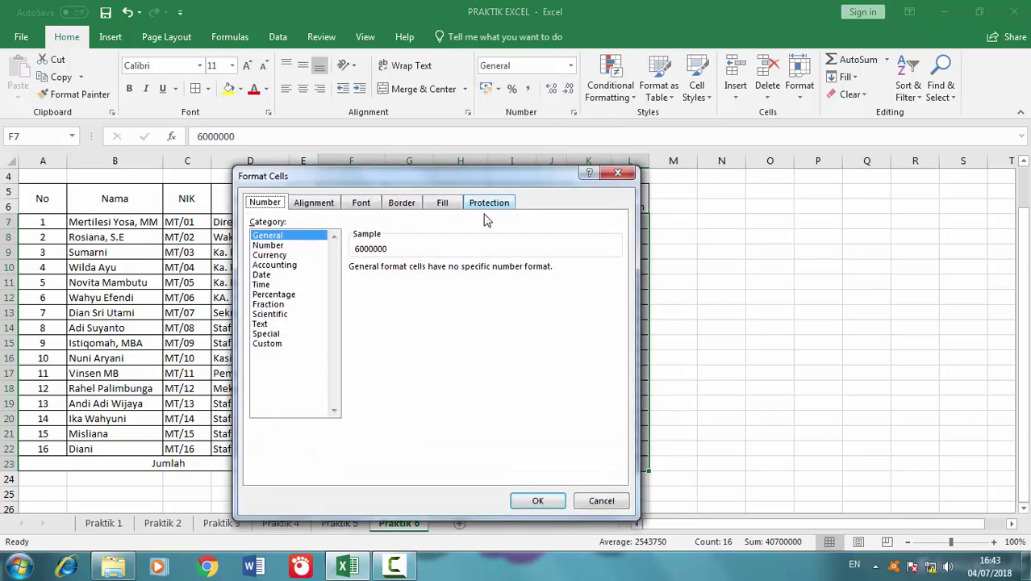
click(269, 246)
click(271, 255)
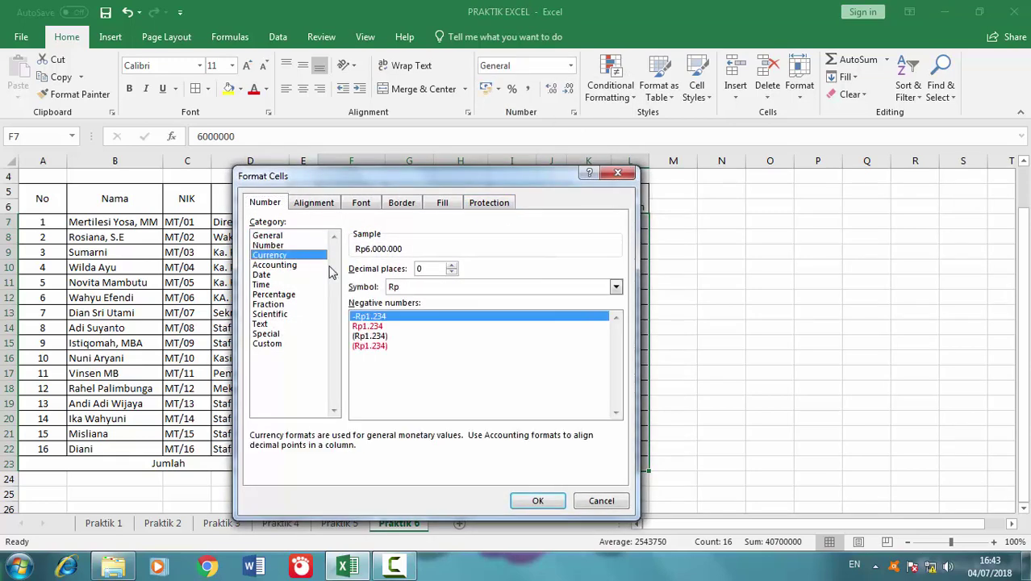
click(282, 266)
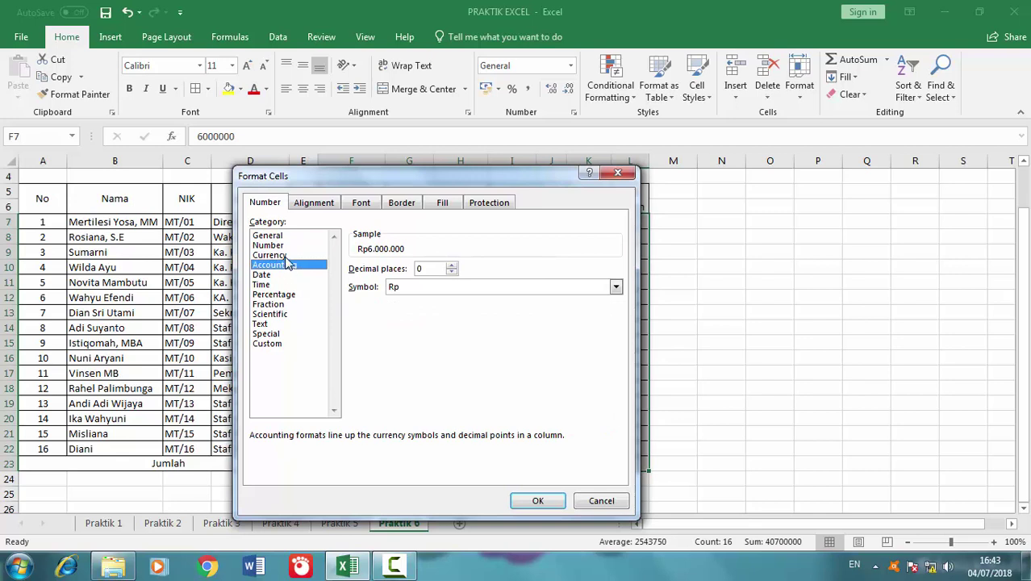
click(286, 256)
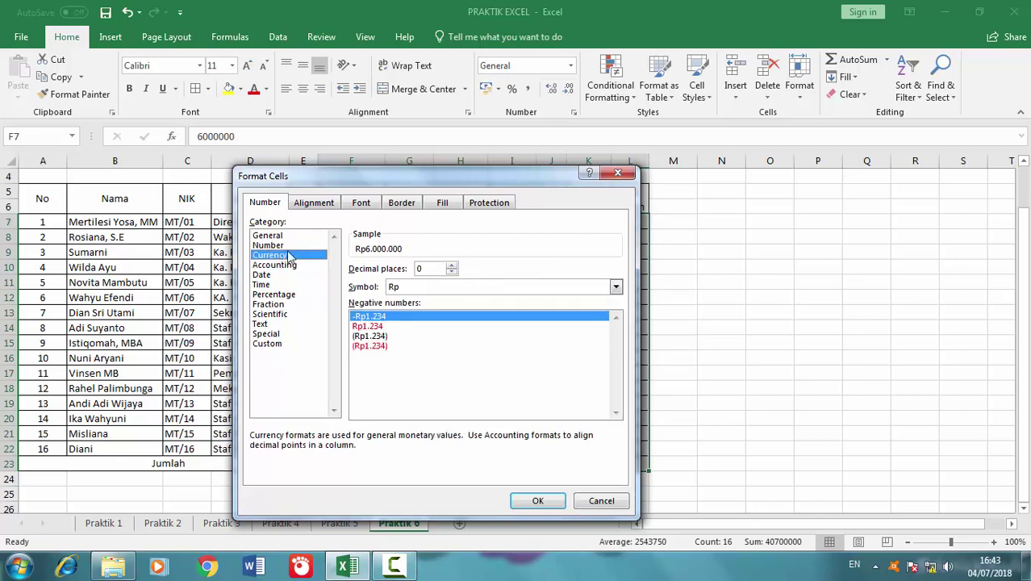
click(452, 265)
click(452, 266)
click(519, 501)
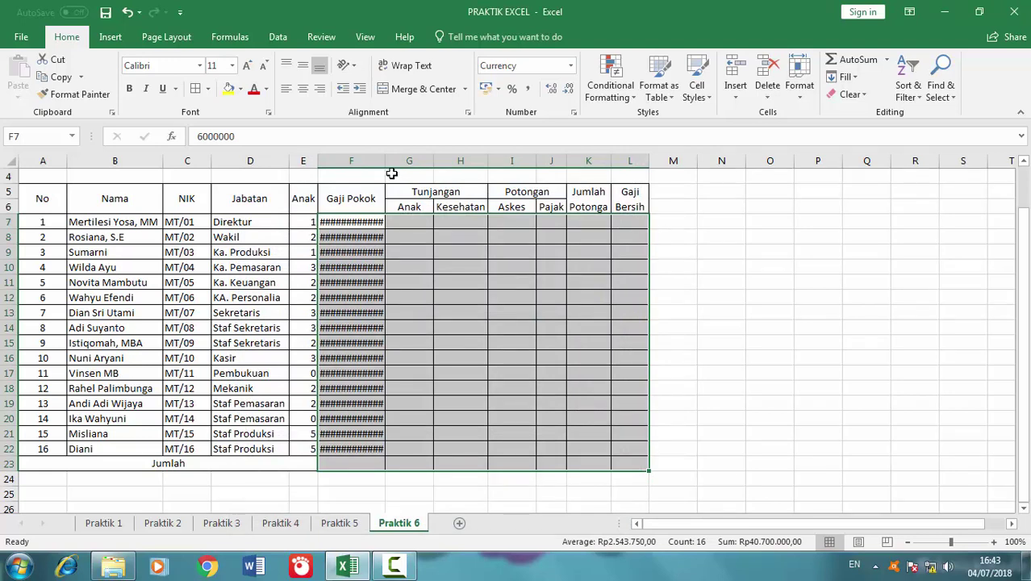
Step: Widen column F so amounts like Rp6.000.000,00 display fully
click(405, 238)
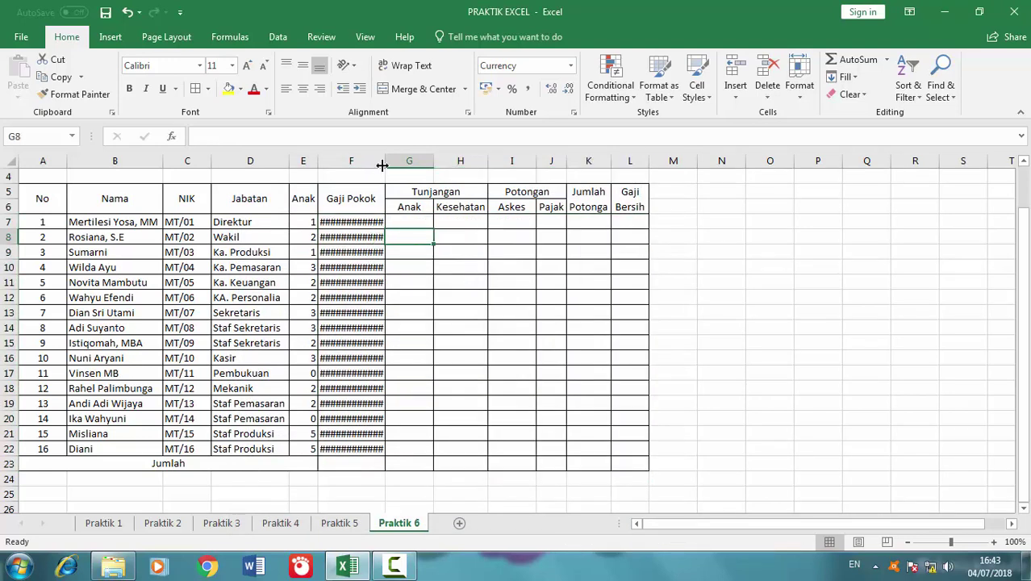
drag(391, 161, 416, 160)
click(539, 251)
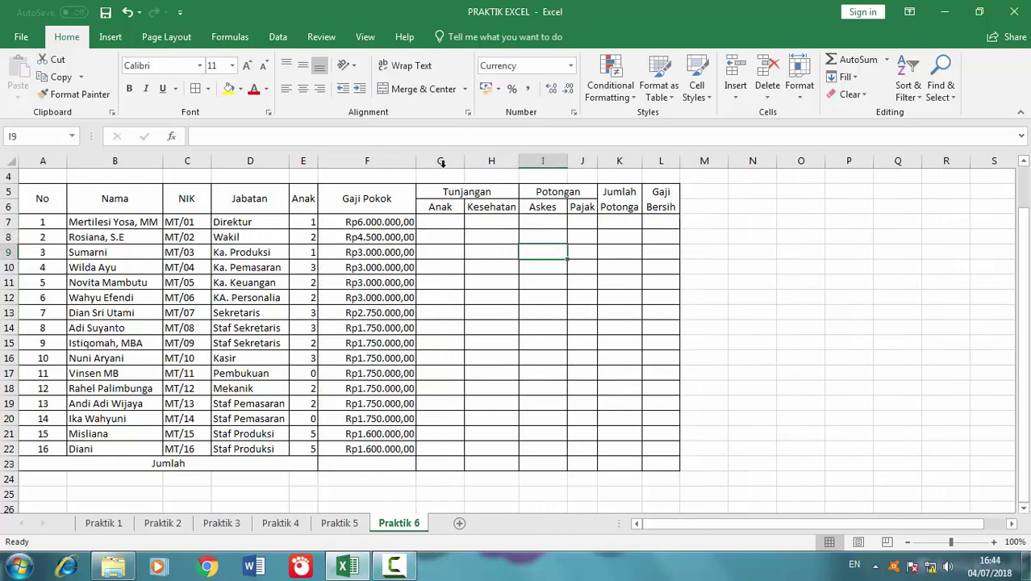
Step: Centre the Gaji Pokok amounts in F7:F22
drag(391, 223, 404, 450)
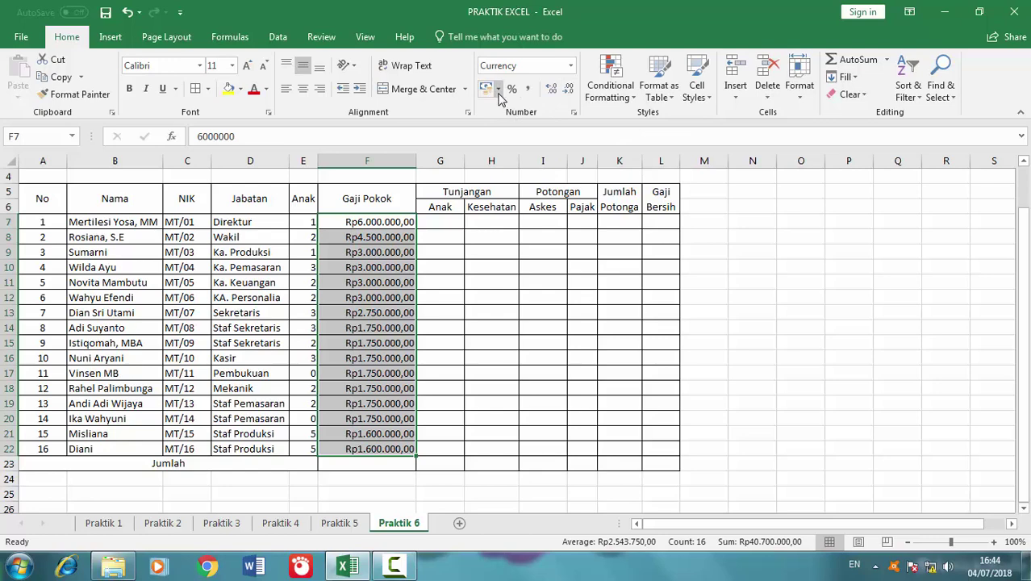
click(303, 90)
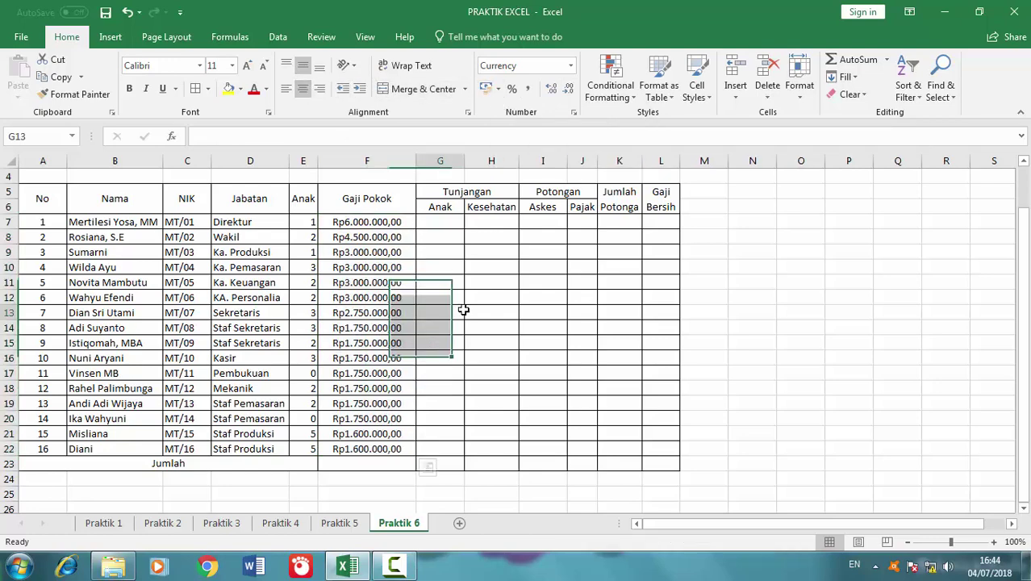
click(491, 327)
drag(441, 216, 671, 463)
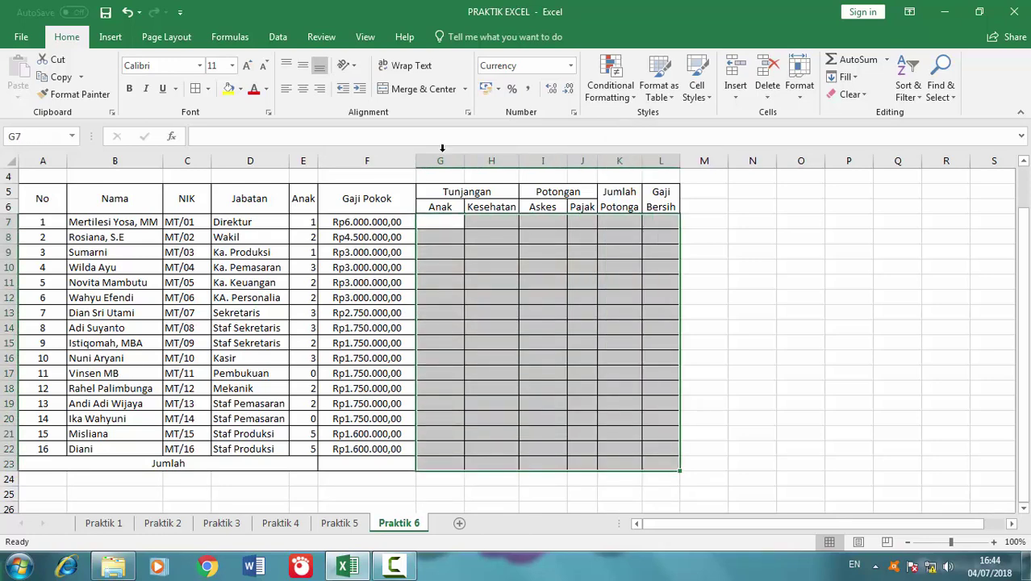
click(367, 462)
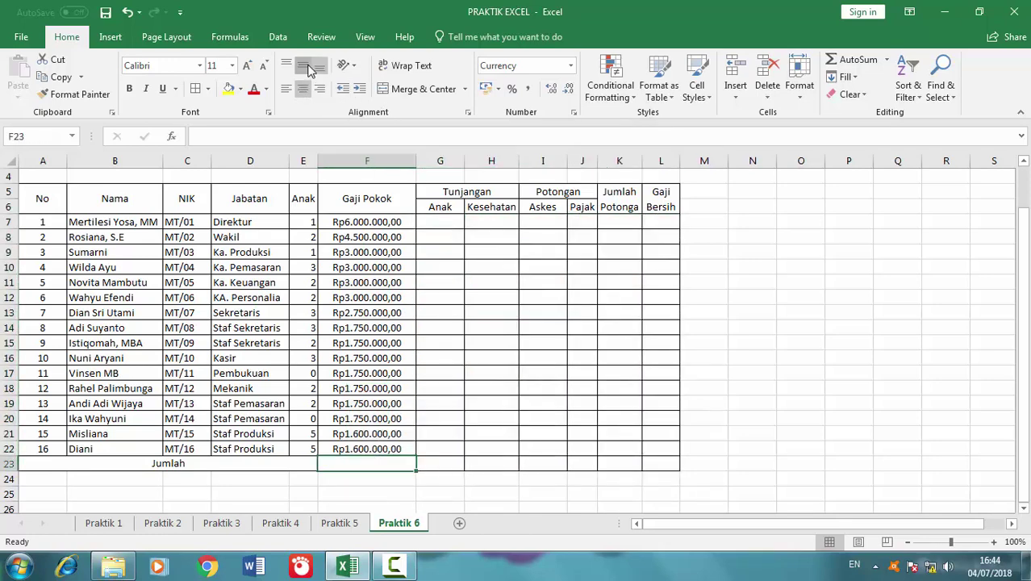
click(442, 278)
Step: Make the header rows A5:L6 and the Jumlah label bold
drag(661, 209, 41, 202)
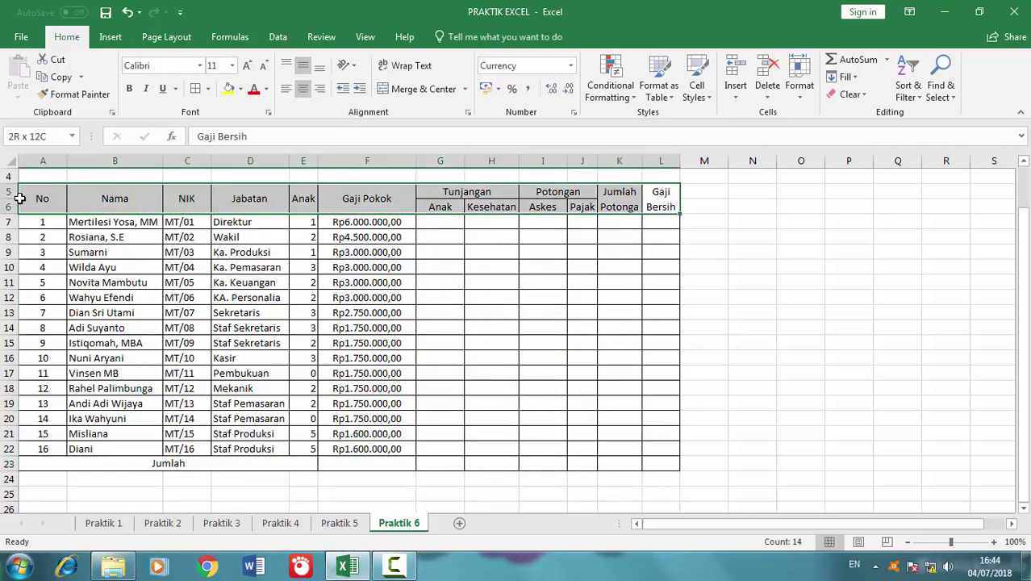
click(130, 89)
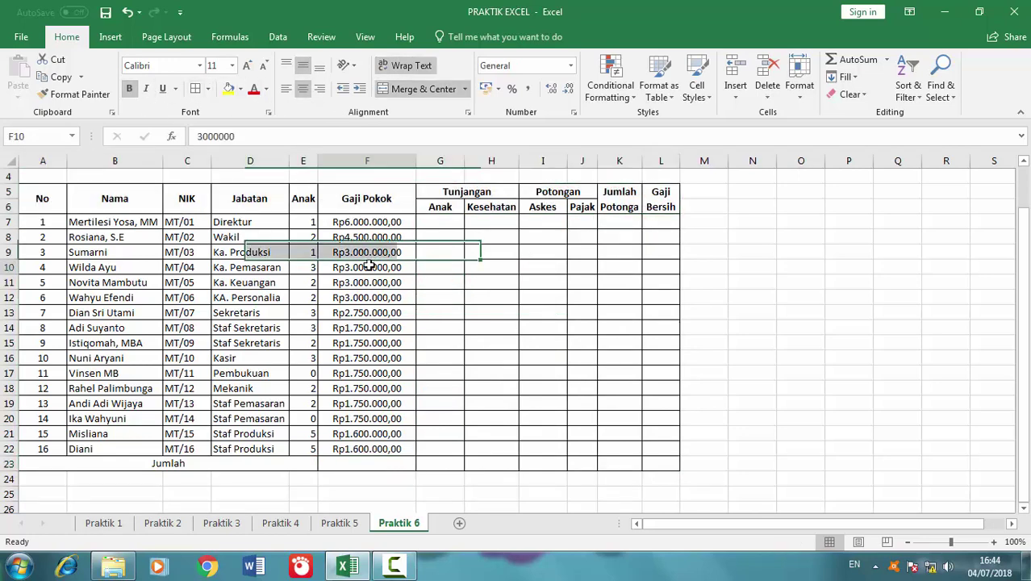
click(174, 464)
click(130, 89)
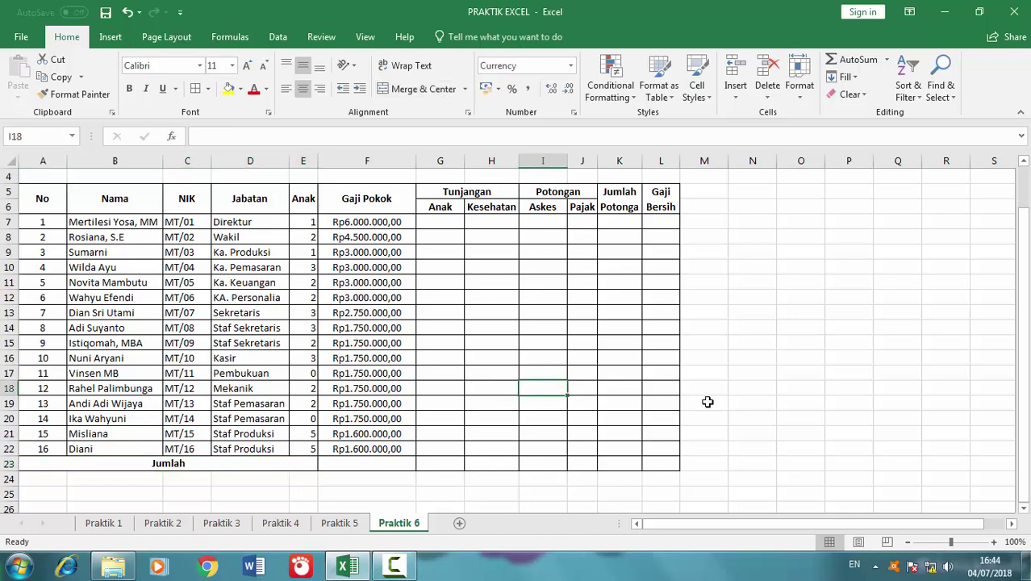
click(734, 347)
scroll(436, 340, up, 1)
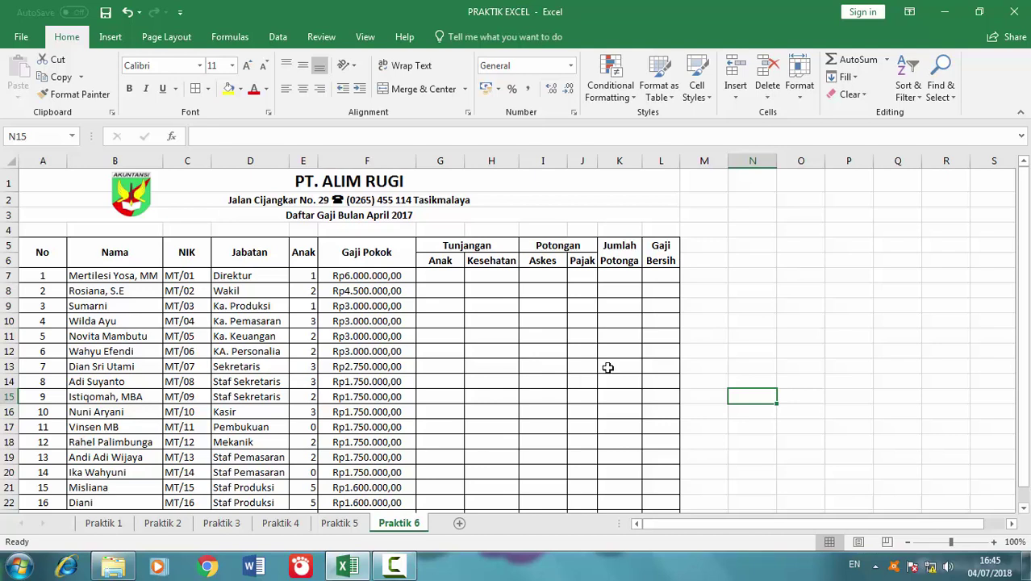
click(441, 275)
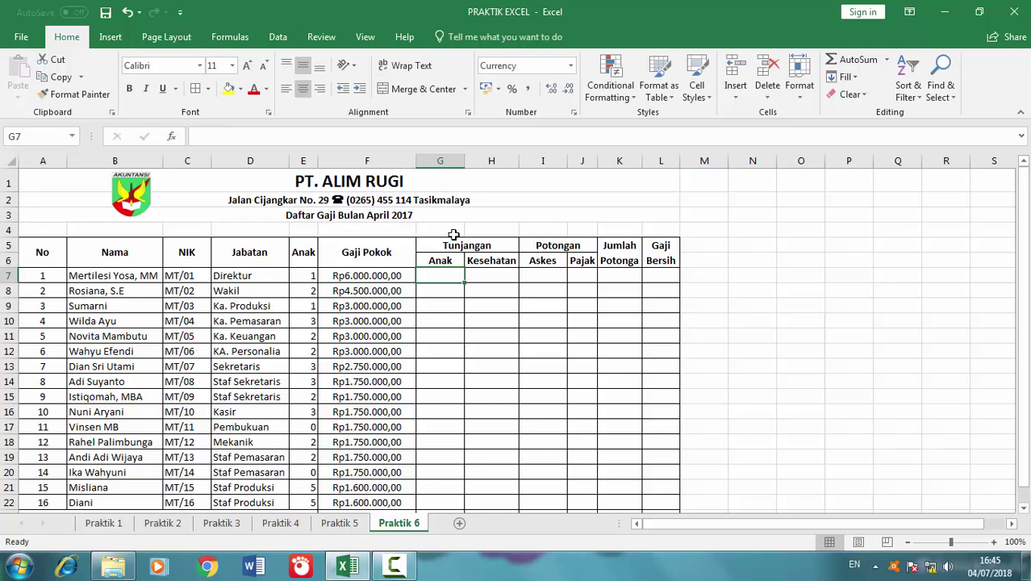
Step: Enter =IF(E7<=2;10000;2*1000) in G7 and check it shows Rp10.000,00
text(=if)
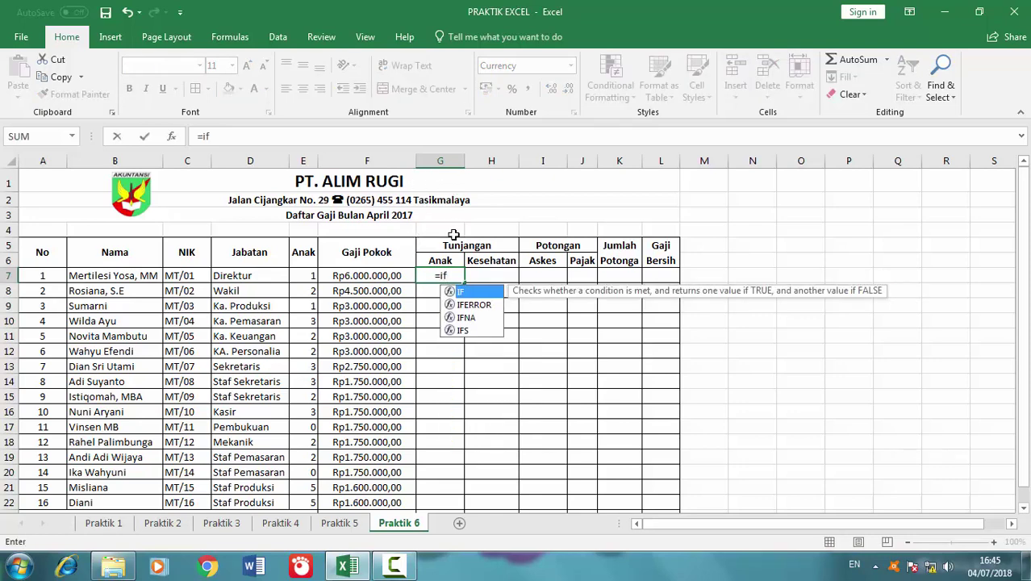
text(()
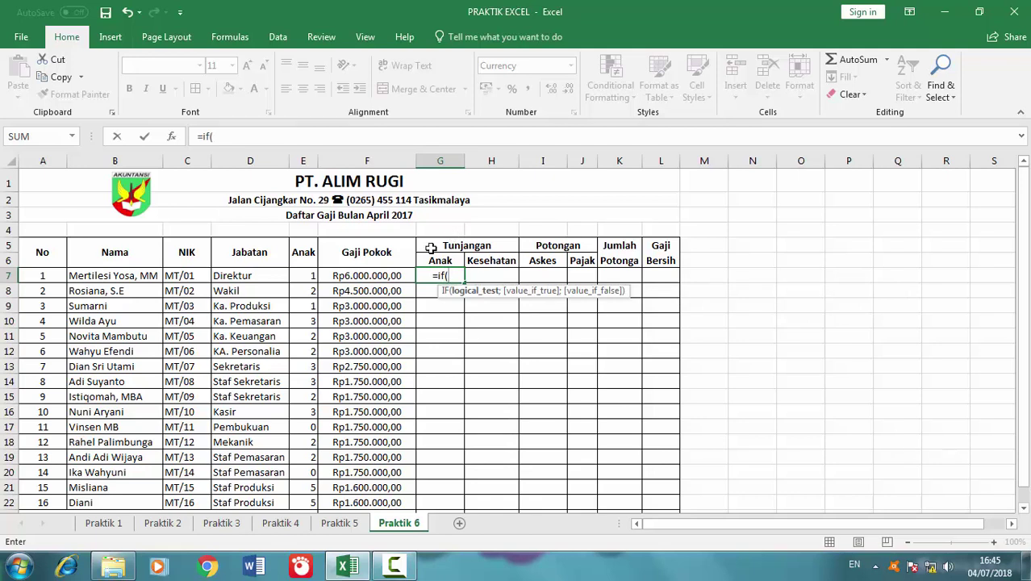
click(310, 278)
text(<)
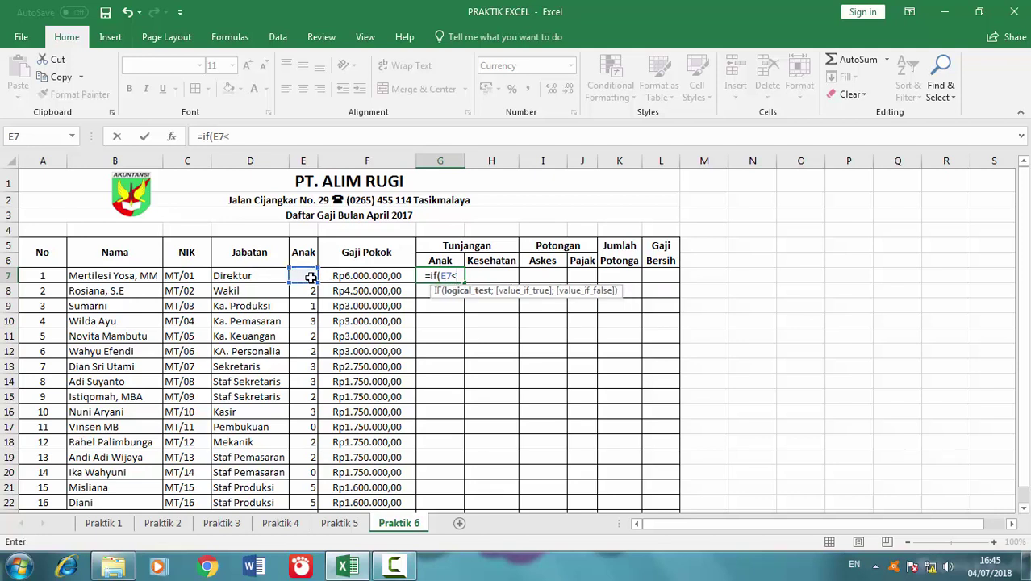
text(=2)
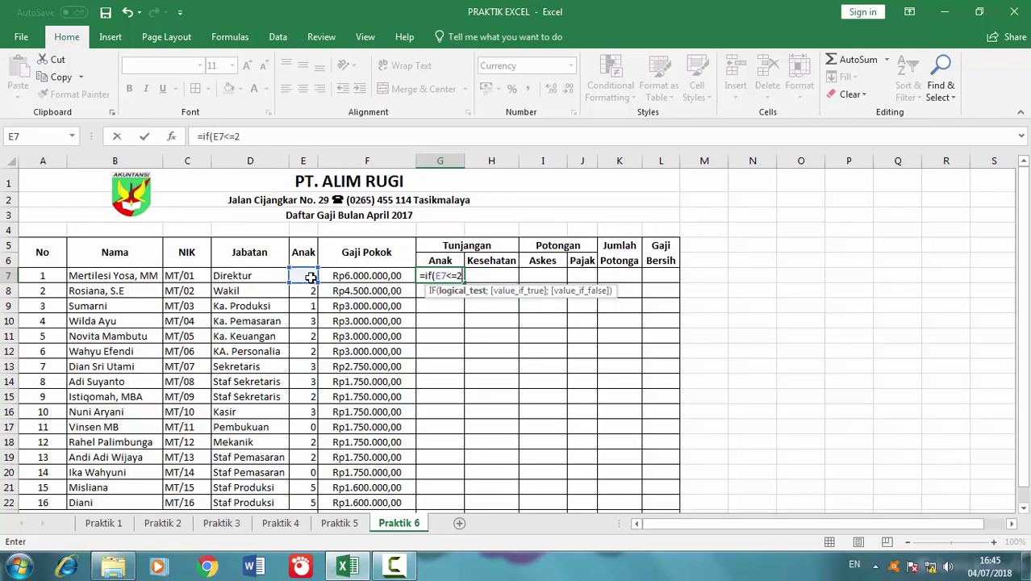
text(;10)
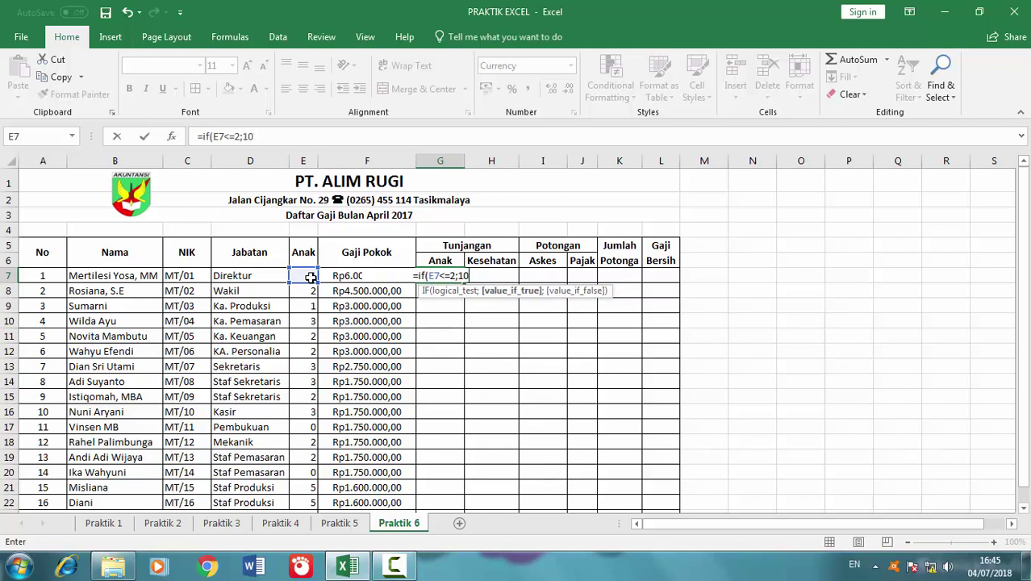
text(000)
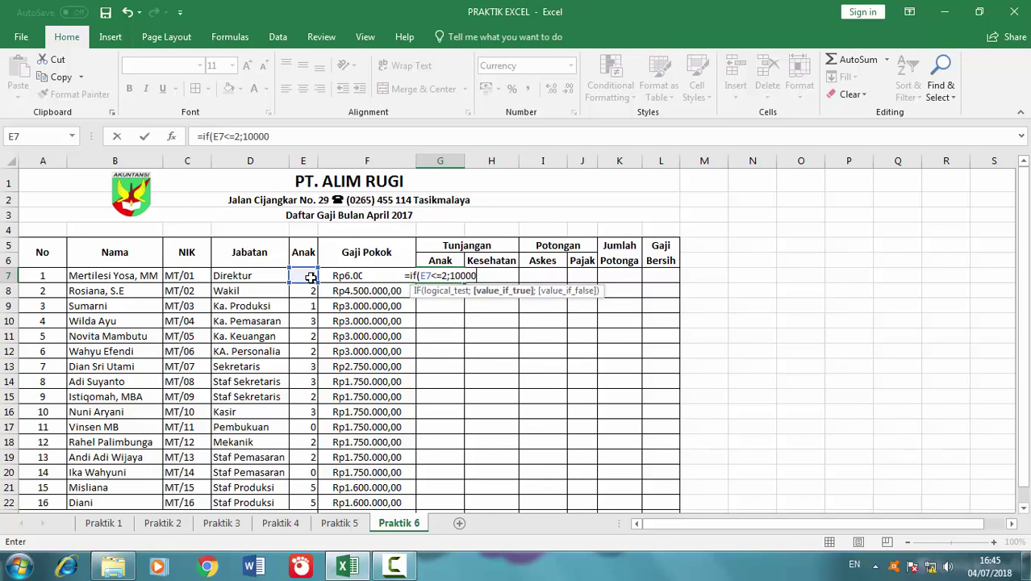
text(;)
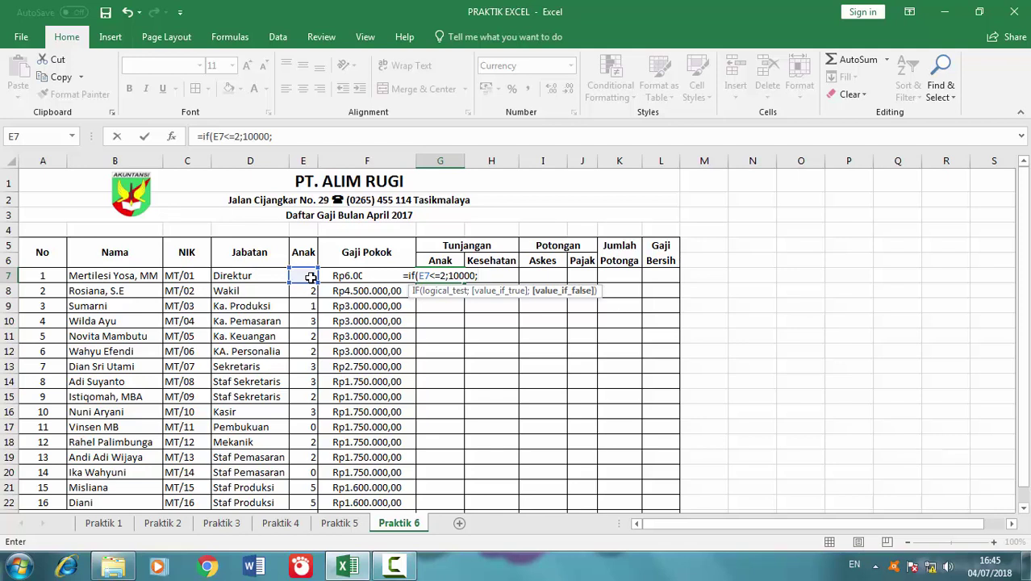
text(2*1000)
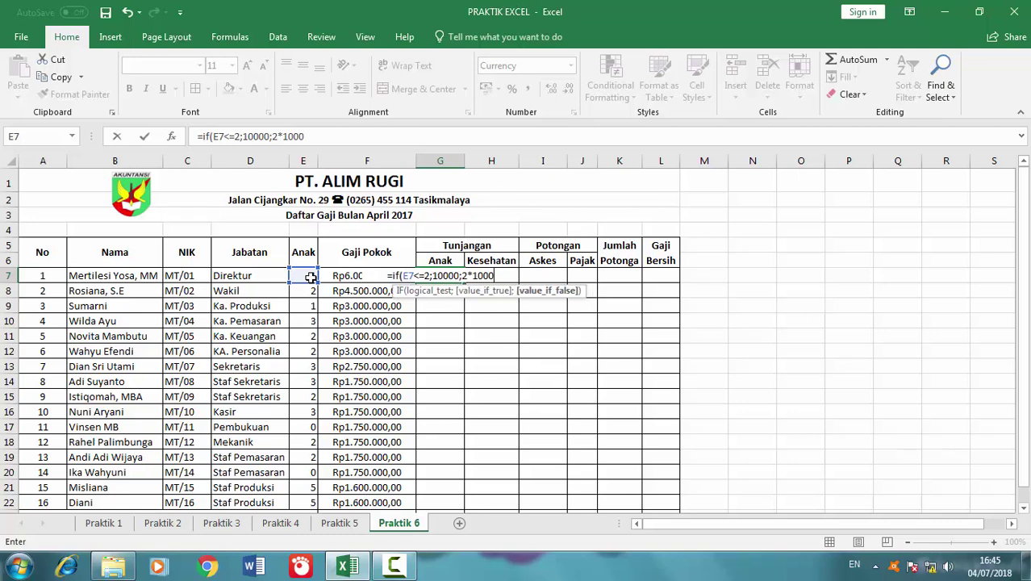
text())
key(Return)
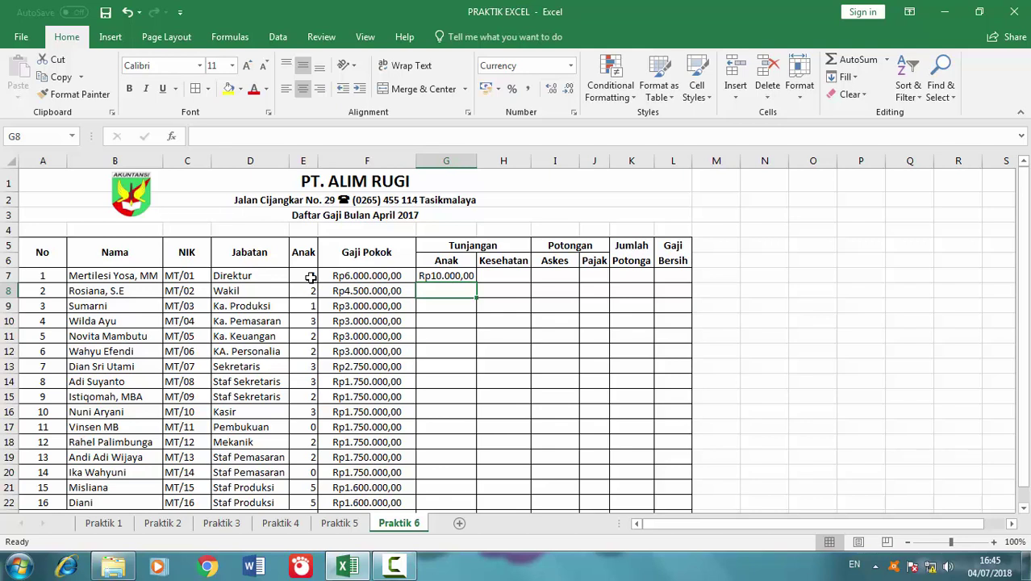
click(449, 319)
click(452, 295)
click(457, 277)
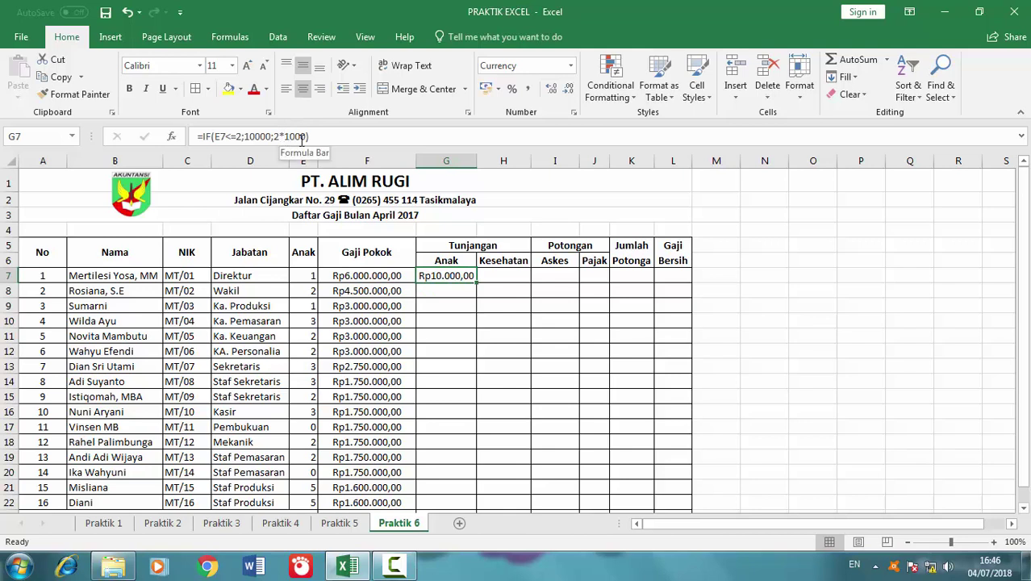
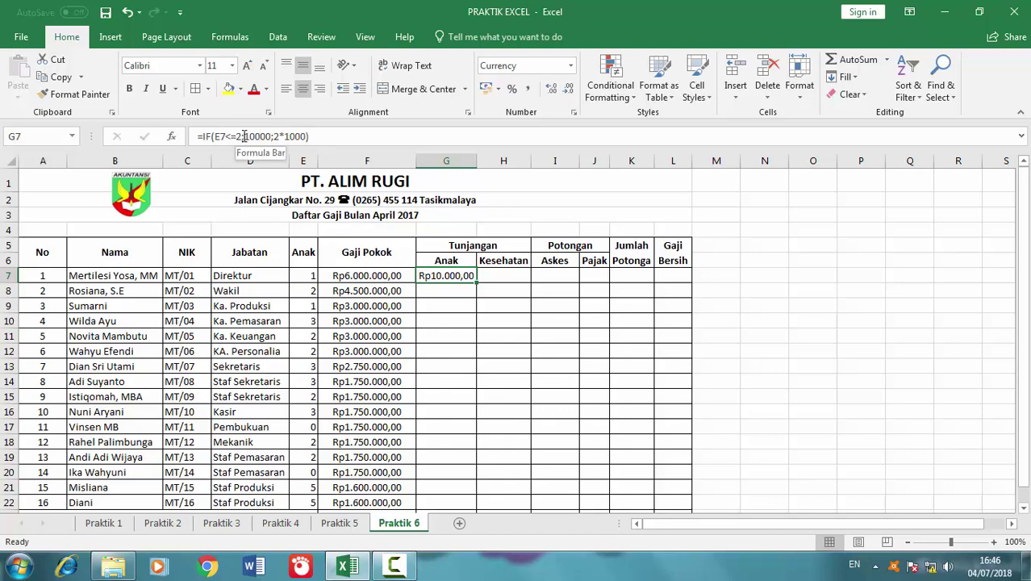
Step: Change G7's formula to =IF(E7<=2;E7*10000;2*1000) so the allowance uses the child count
click(244, 136)
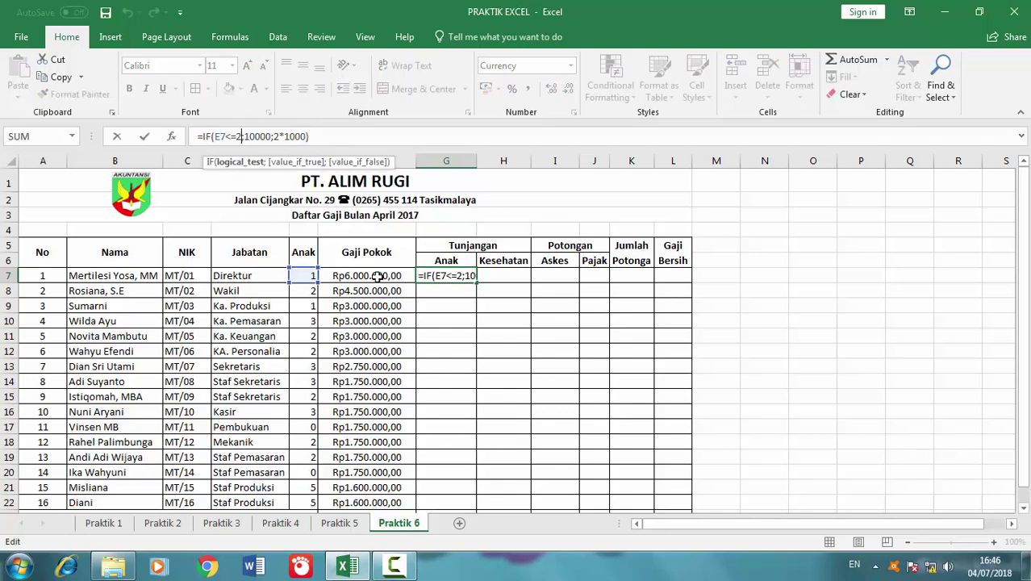
click(247, 136)
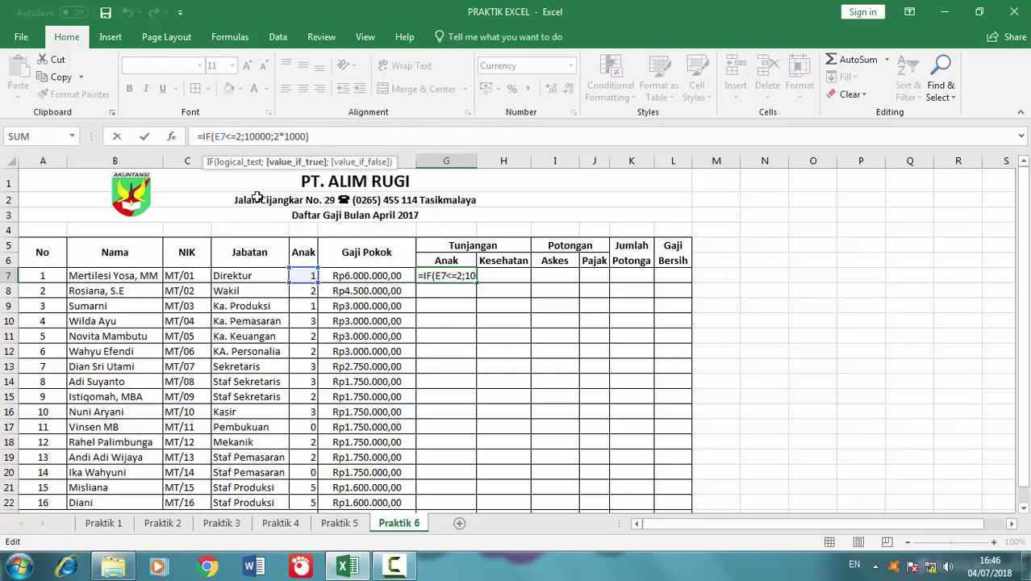
click(310, 274)
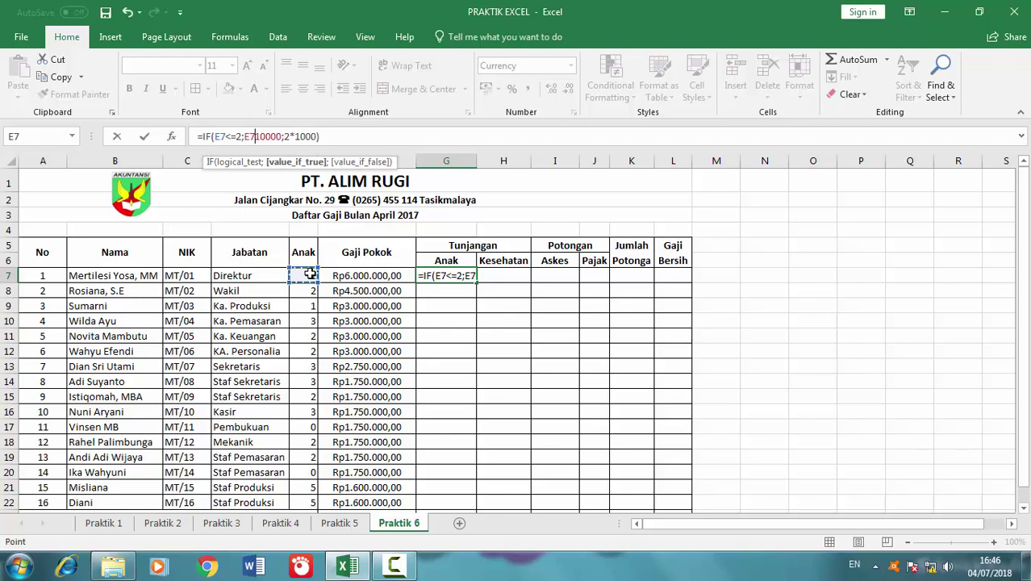
text(*)
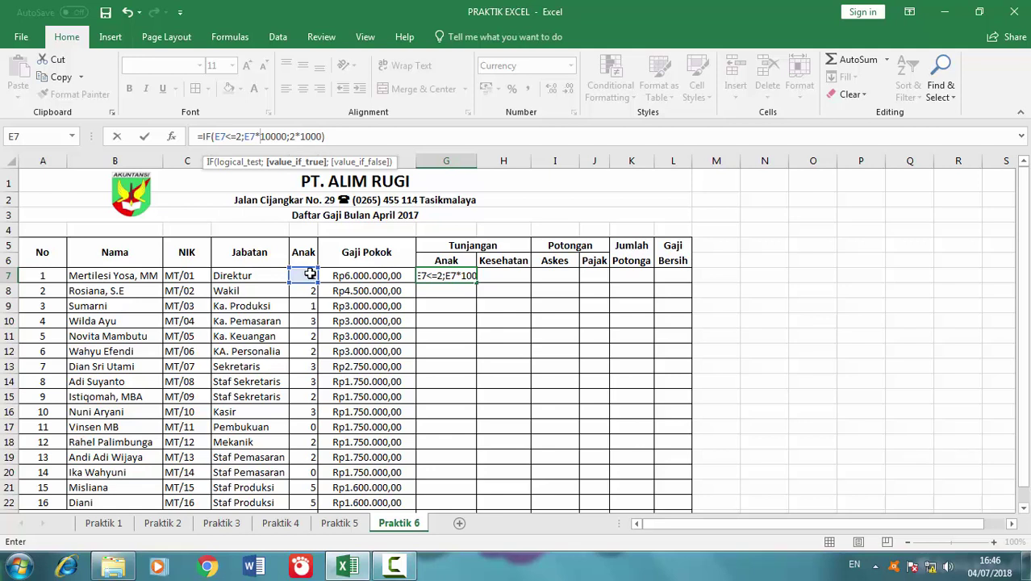
click(449, 295)
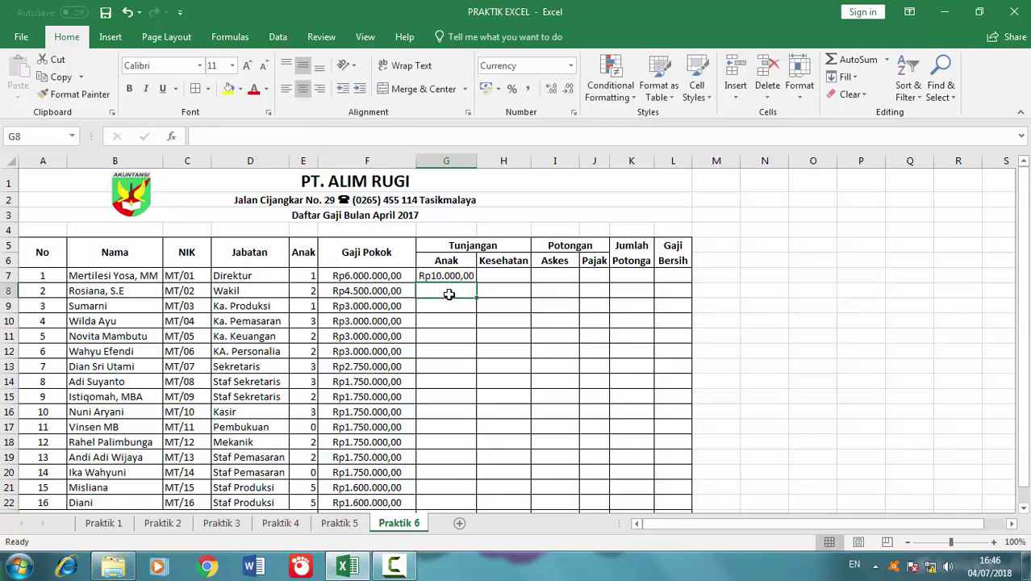
Step: Fill the Anak allowance formula down to G22 and check the copied formulas
click(458, 277)
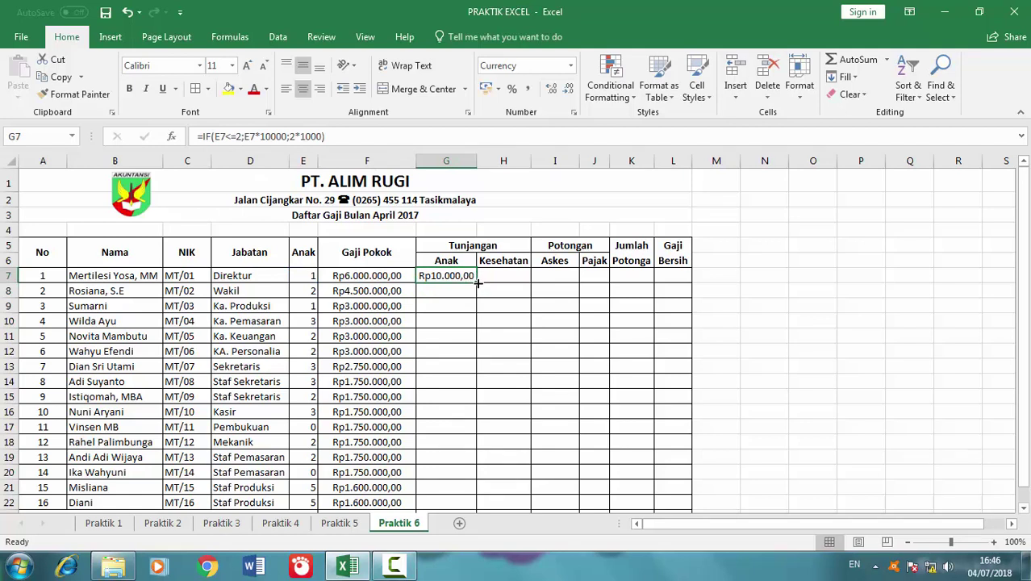
drag(477, 282, 468, 463)
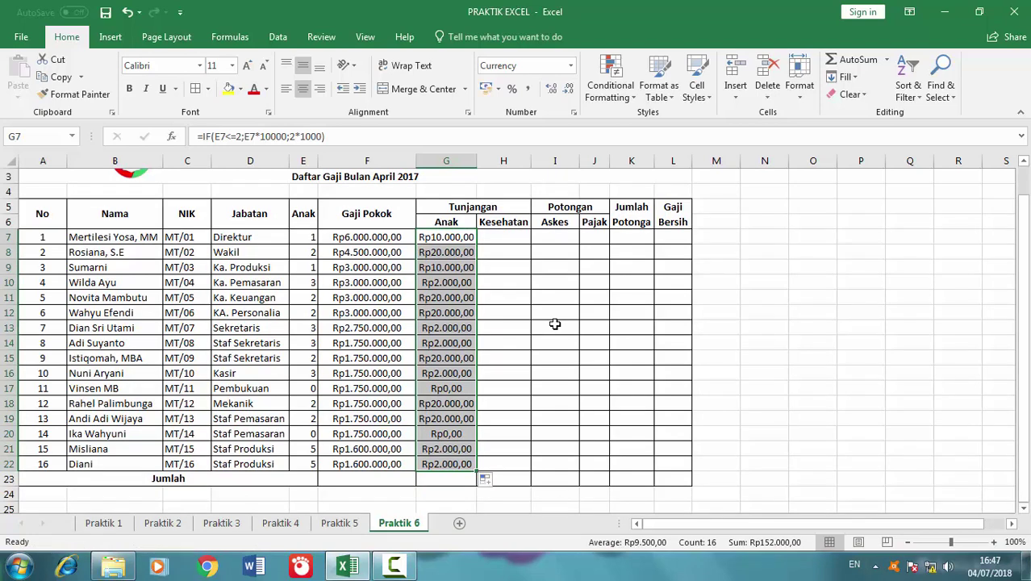
click(463, 253)
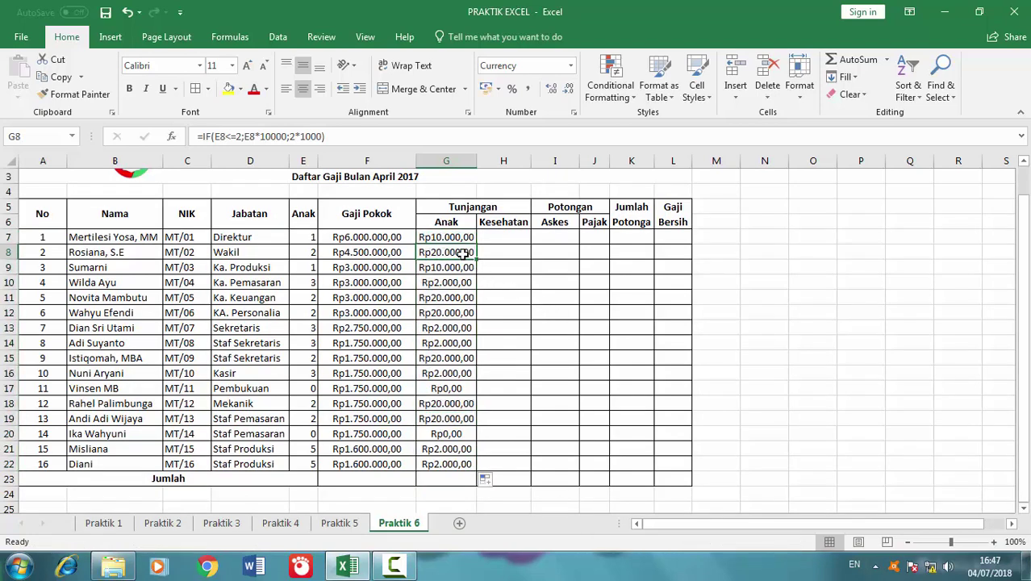
click(461, 267)
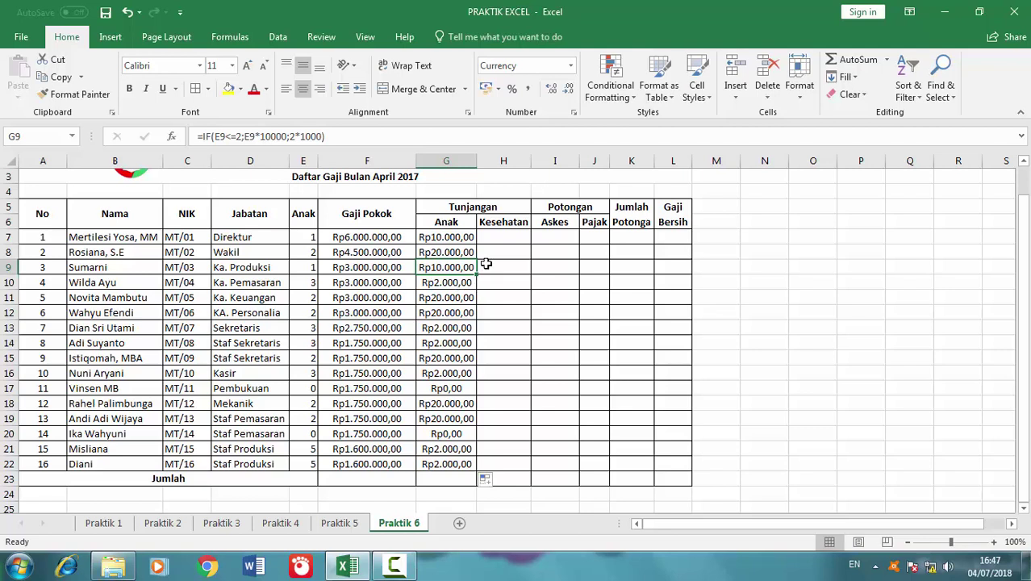
click(467, 250)
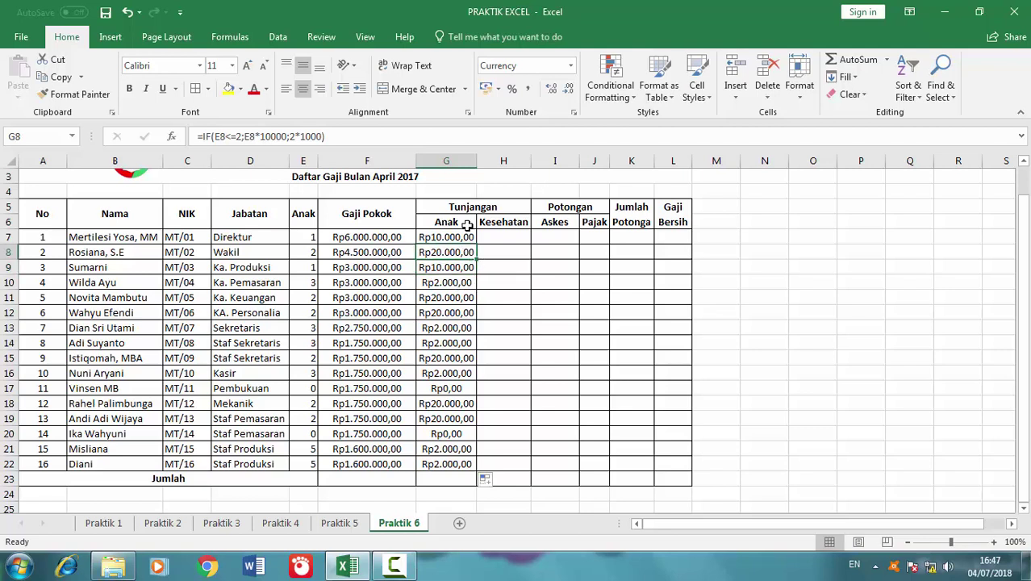
click(466, 226)
click(472, 250)
Step: Enter =10%*F7 in H7 and fill it down to H22 for all employees
click(517, 238)
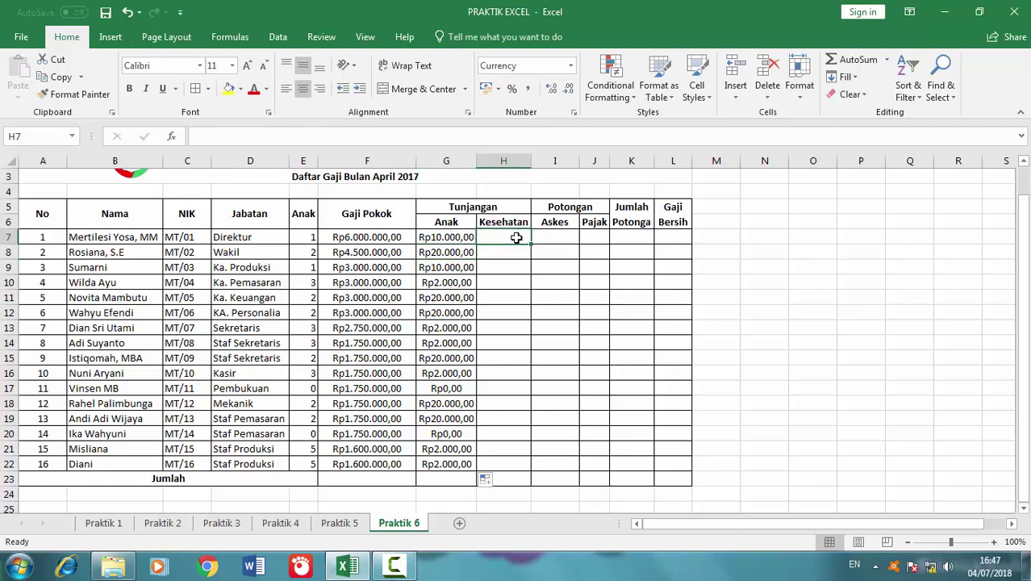
text(=)
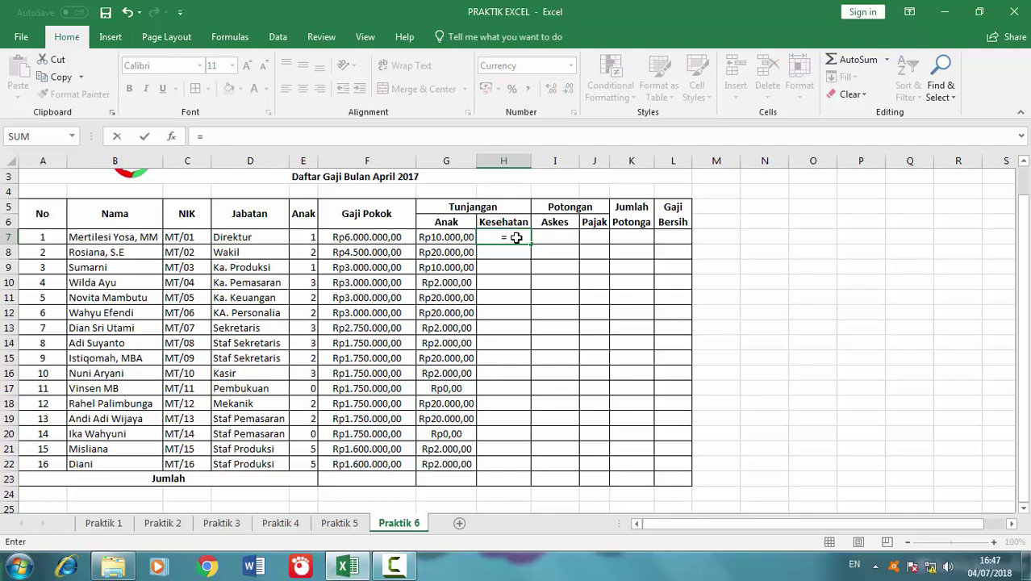
text(10)
text(%)
text(*)
click(386, 237)
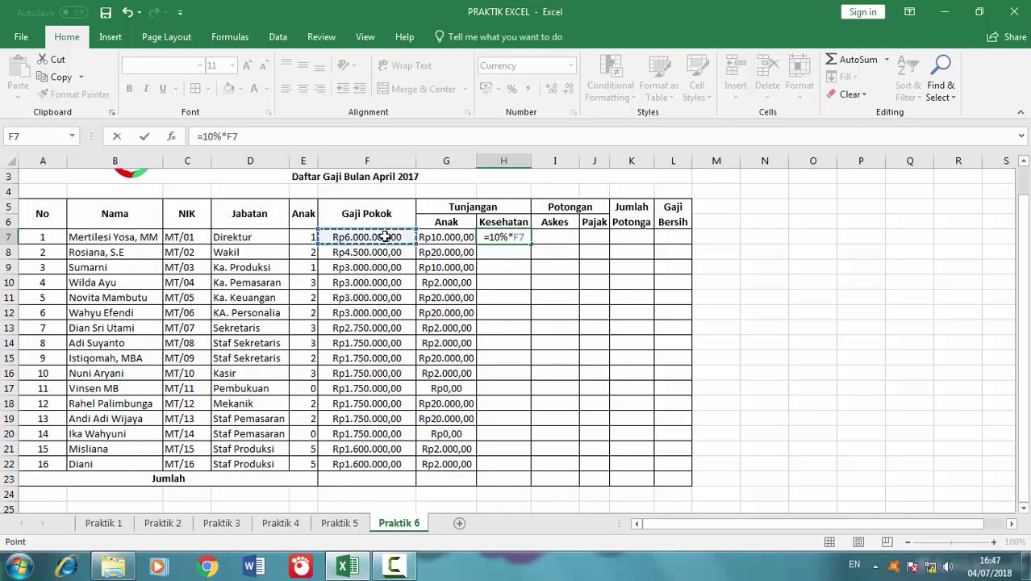
key(Return)
click(528, 241)
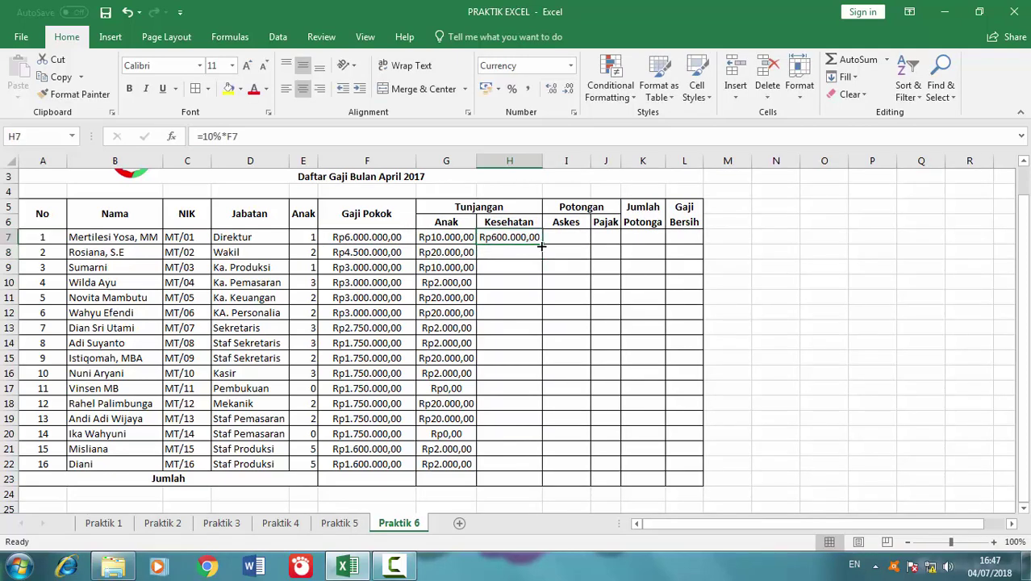
drag(541, 245, 547, 471)
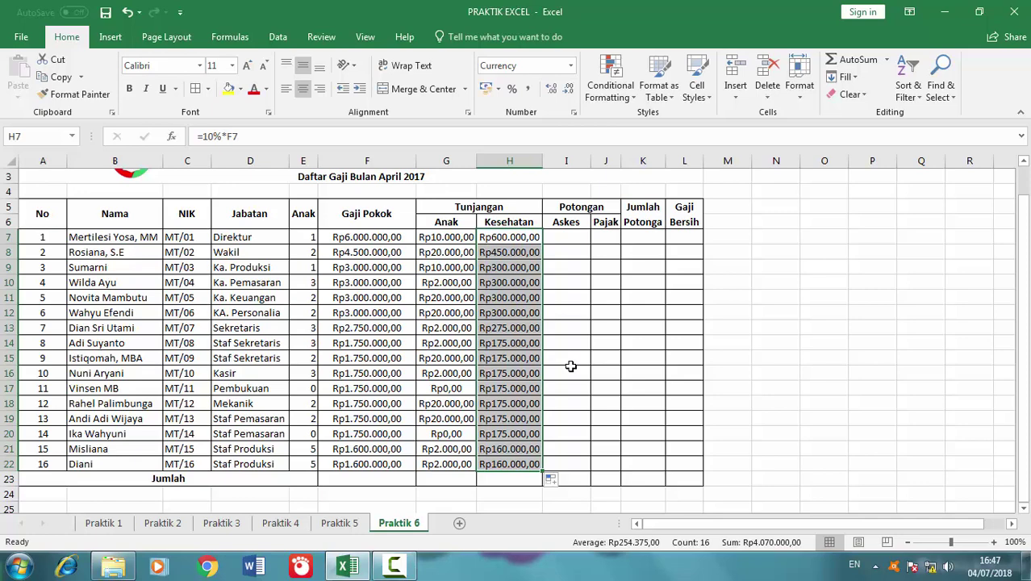
click(567, 241)
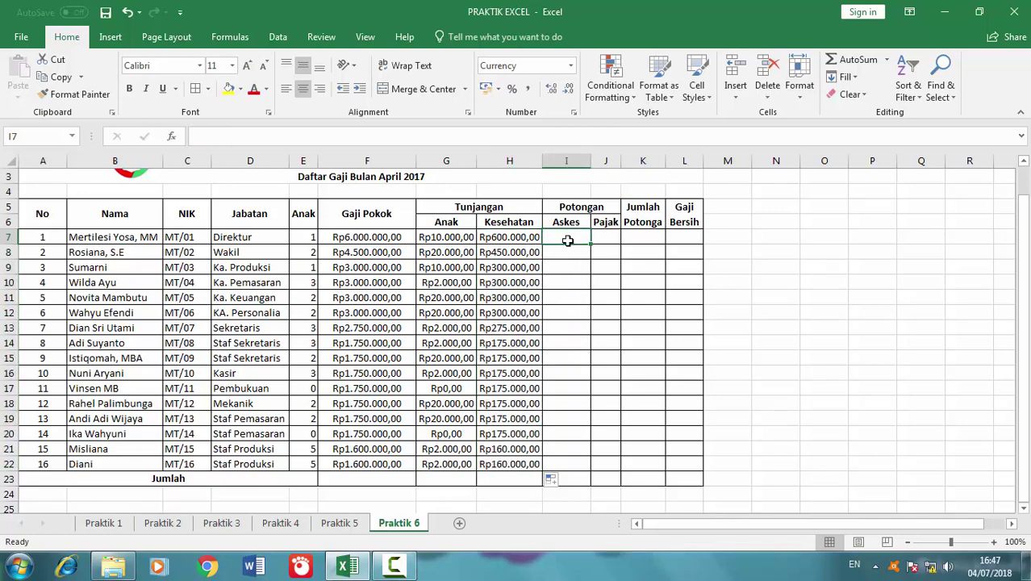
Step: Fill Askes I7:I22 with =5%*F7 and clear the extra entry in I23
text(=5)
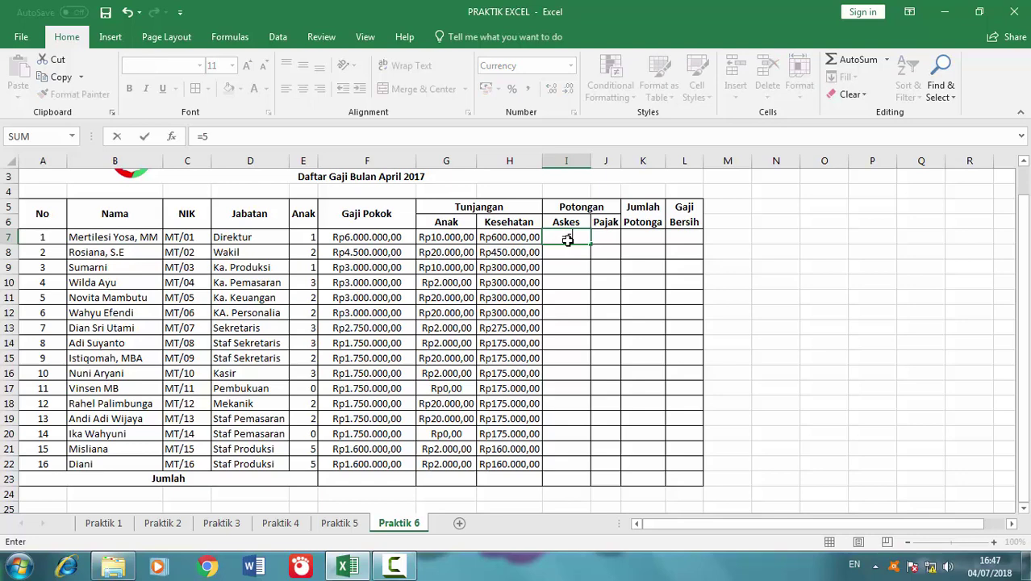
text(%)
text(*)
click(381, 237)
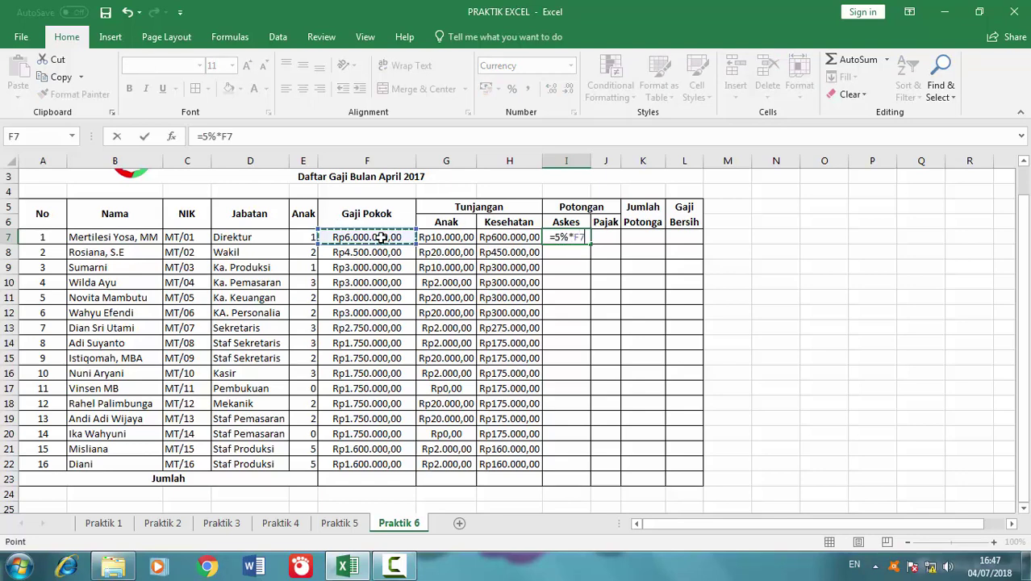
key(Return)
click(589, 238)
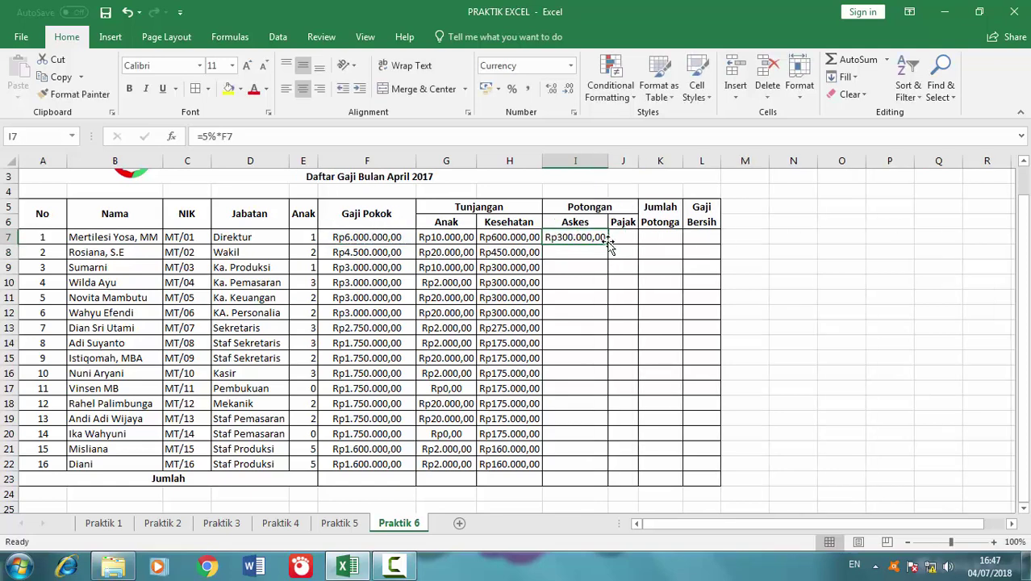
drag(608, 243, 578, 476)
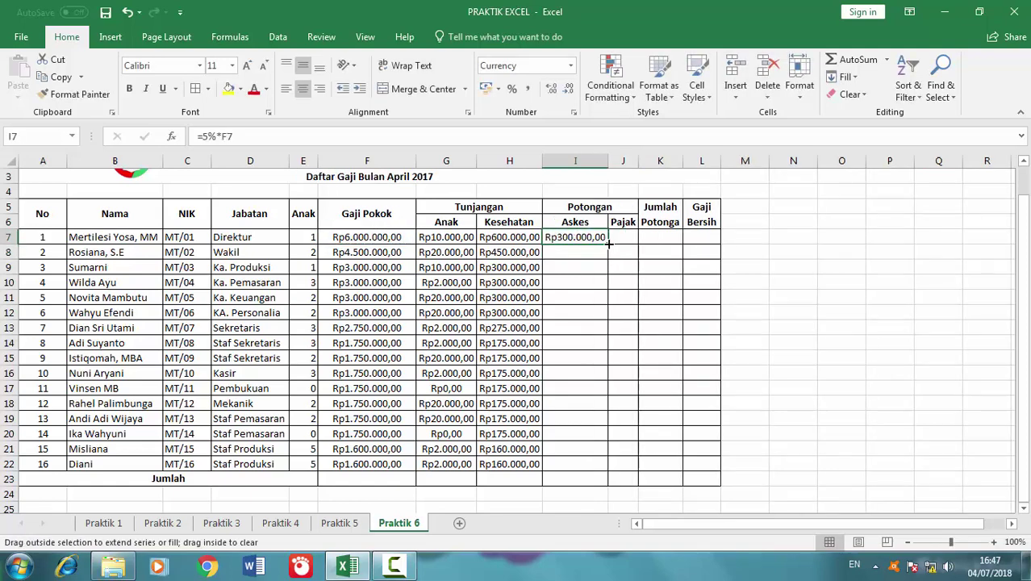
click(579, 478)
key(Delete)
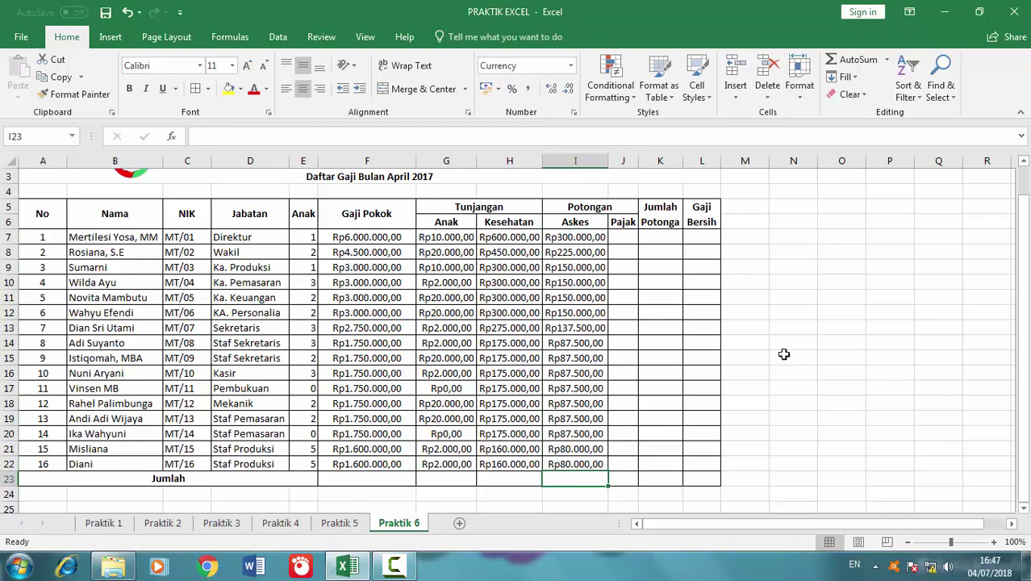
Step: Fill Pajak J7:J22 with =15%*F7
click(622, 236)
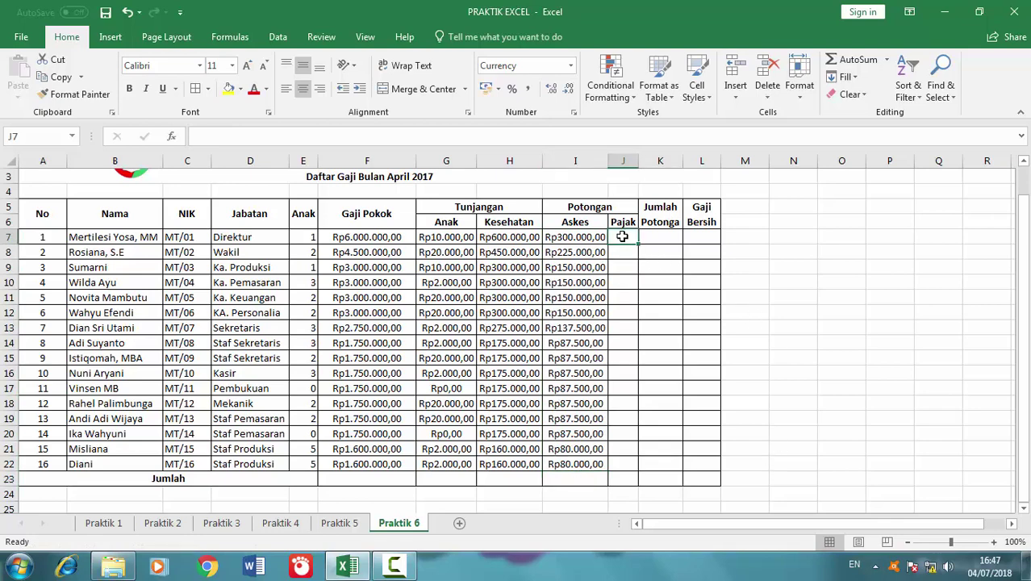
text(15)
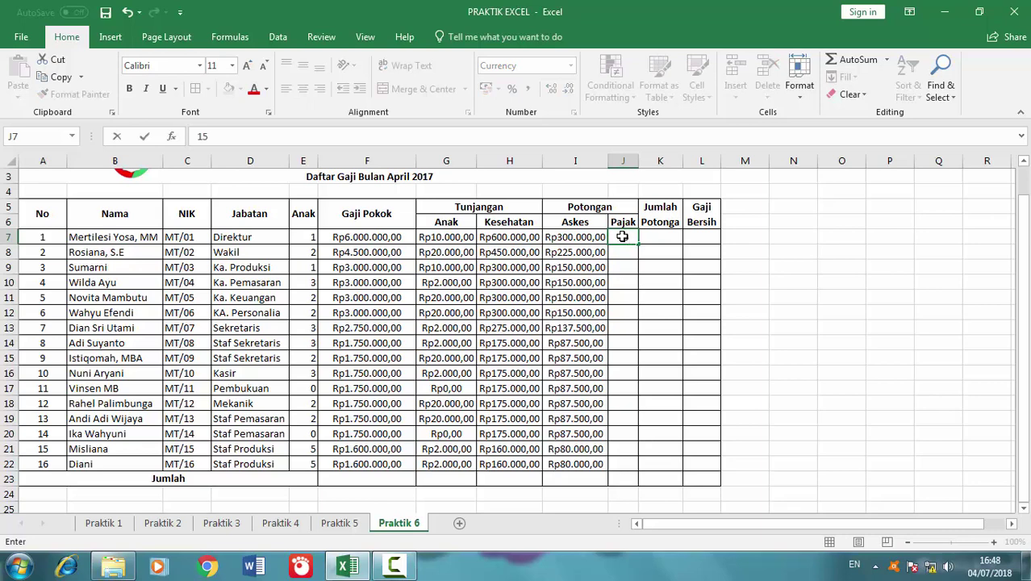
key(BackSpace)
key(BackSpace)
text(=15)
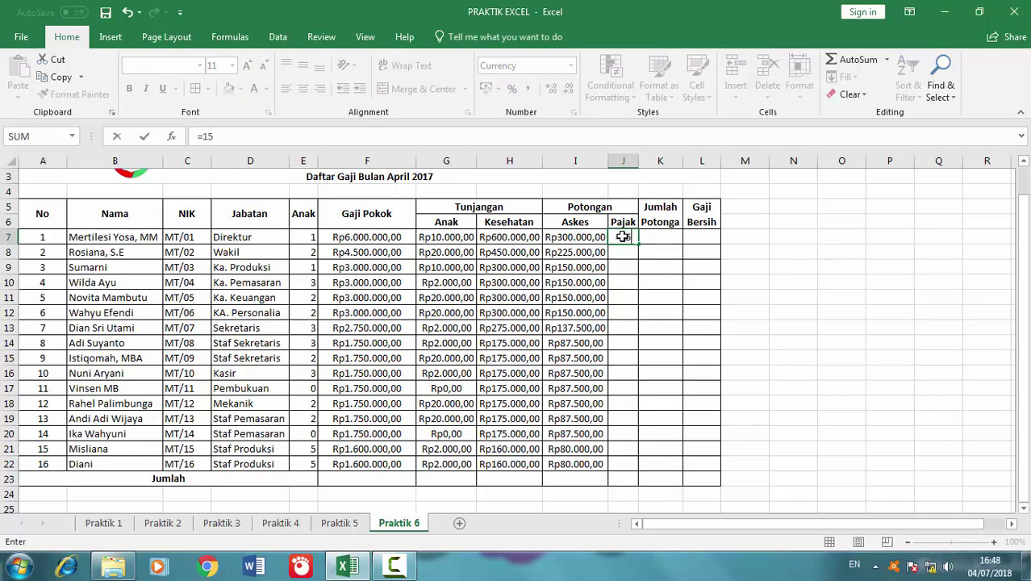
text(%*)
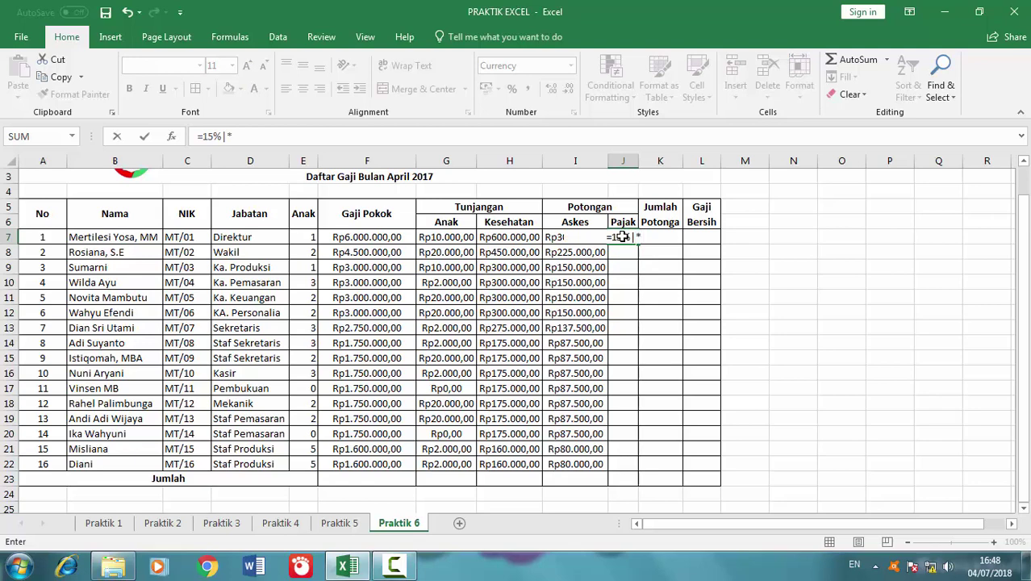
key(BackSpace)
key(BackSpace)
text(%)
text(*)
click(383, 239)
key(Return)
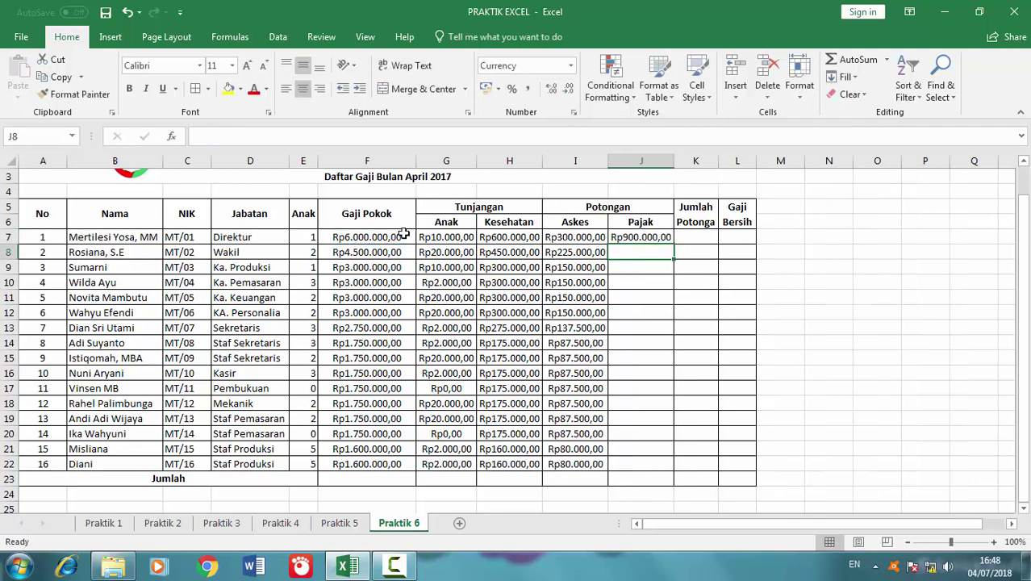
click(642, 239)
drag(675, 245, 674, 466)
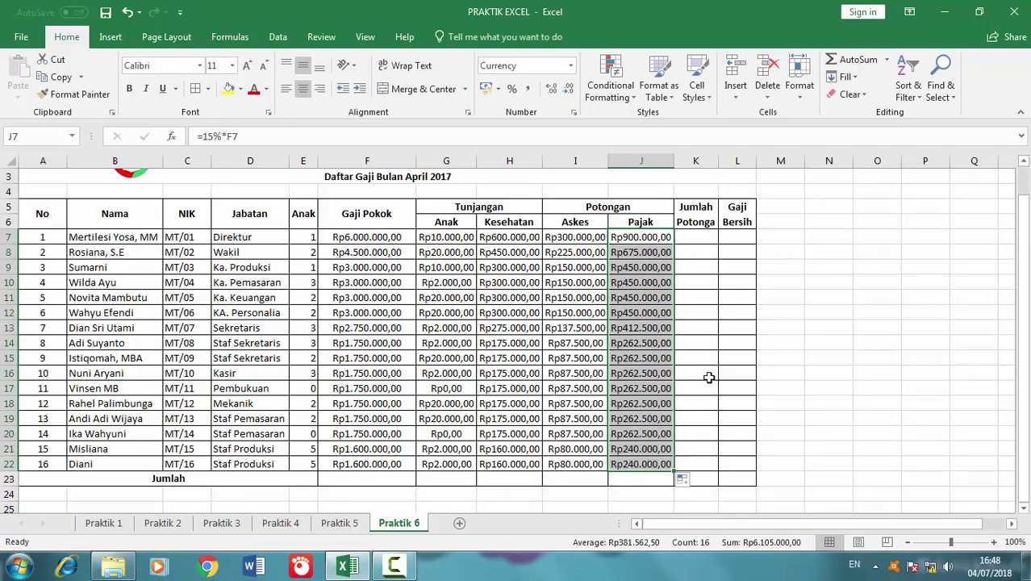
Step: Widen column K and enter =I7+J7 in K7 for the first employee's total deduction
click(696, 224)
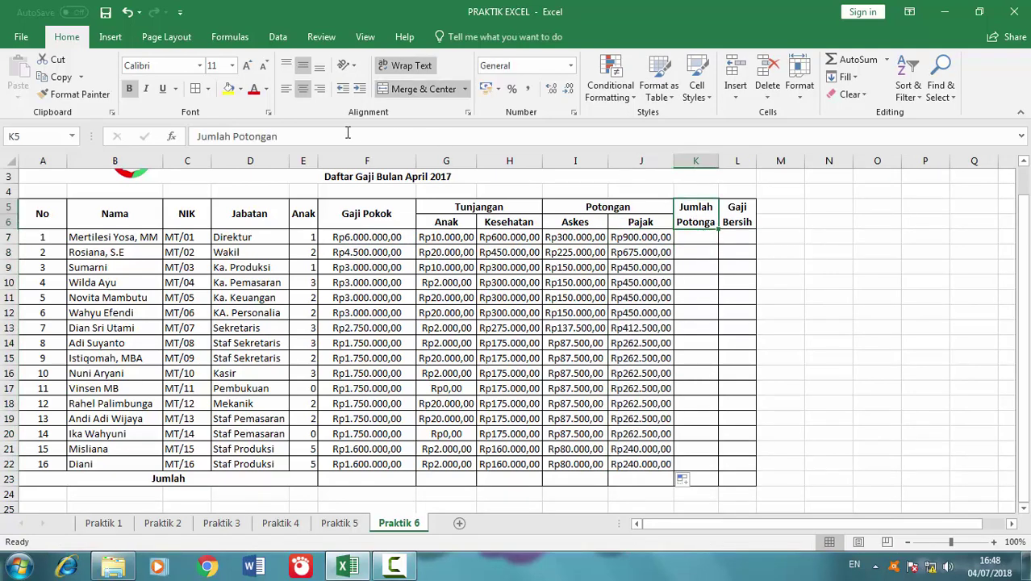
drag(716, 160, 724, 159)
click(704, 236)
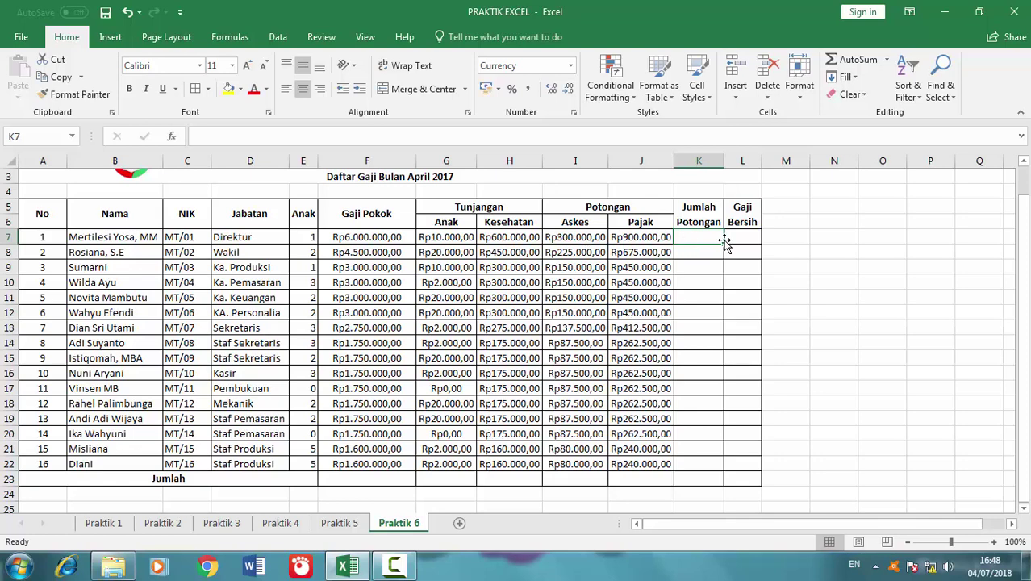
text(=)
click(600, 236)
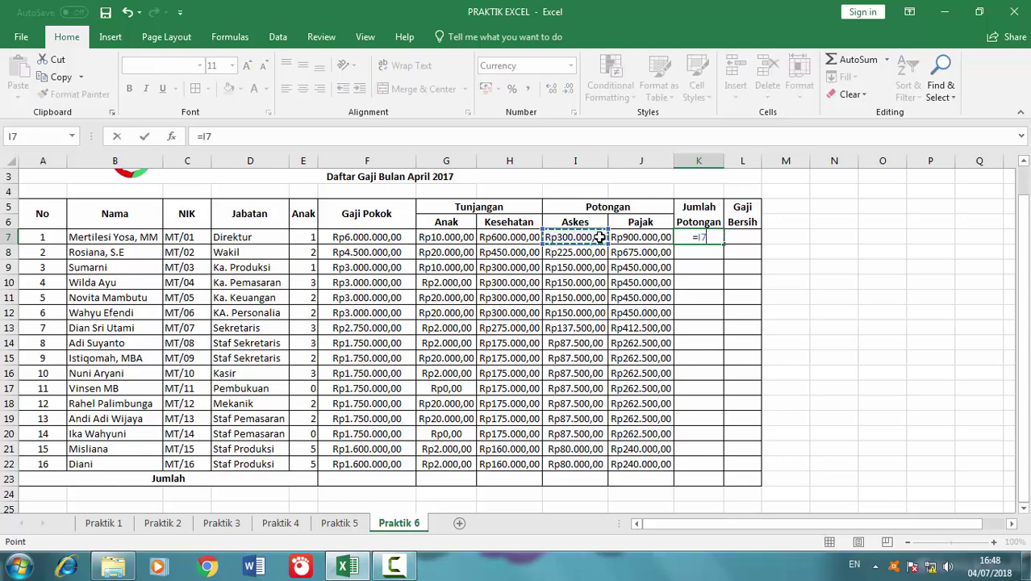
text(+)
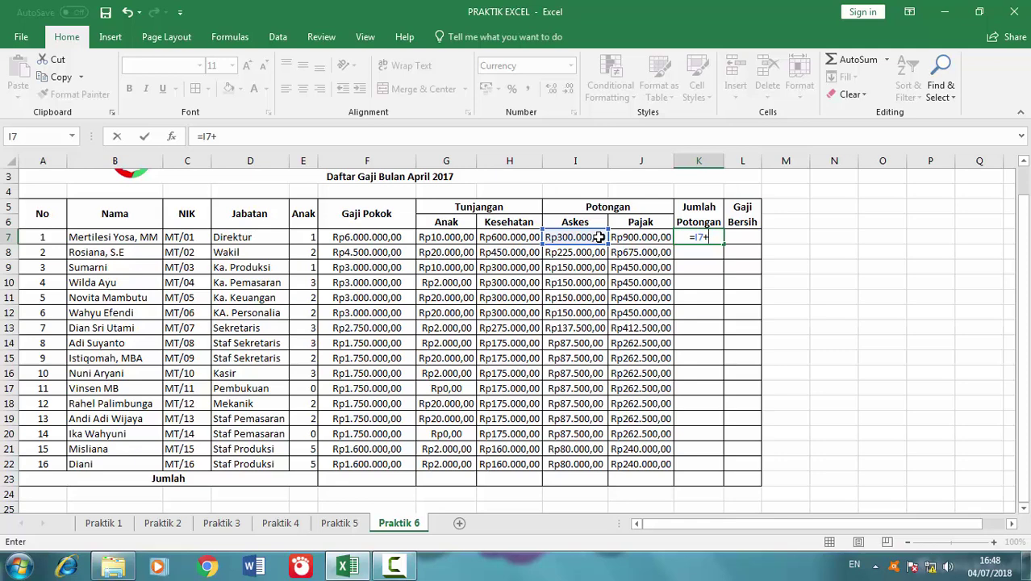
click(644, 241)
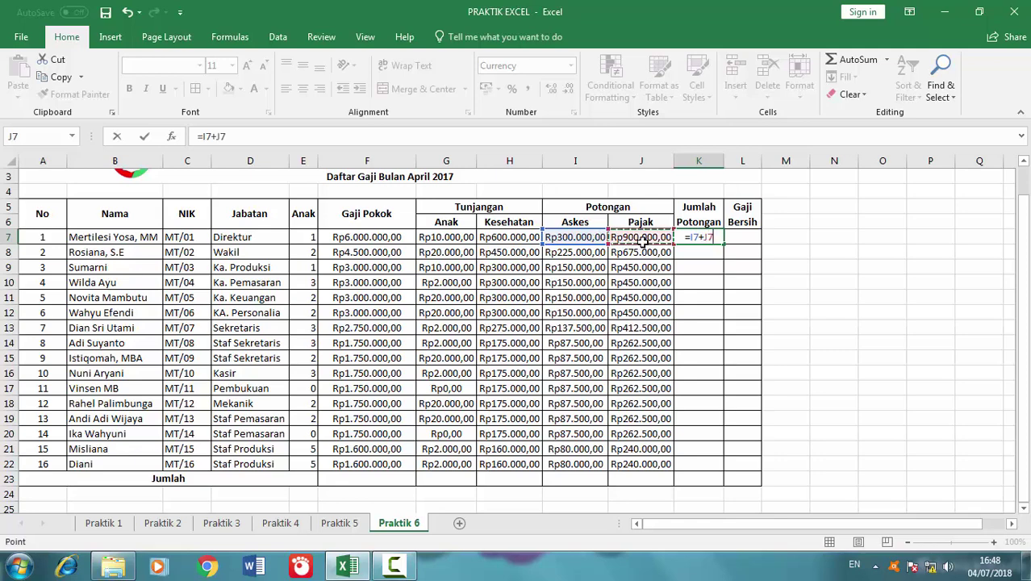
key(Return)
Step: Fill the Jumlah Potongan formula down to K22 and widen column K to show amounts
click(701, 238)
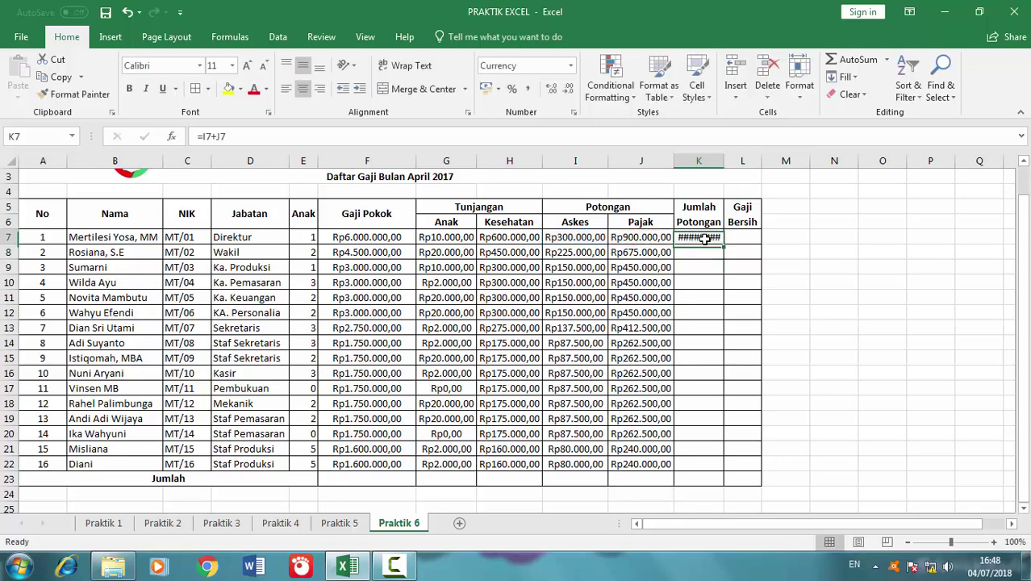
drag(724, 246, 726, 468)
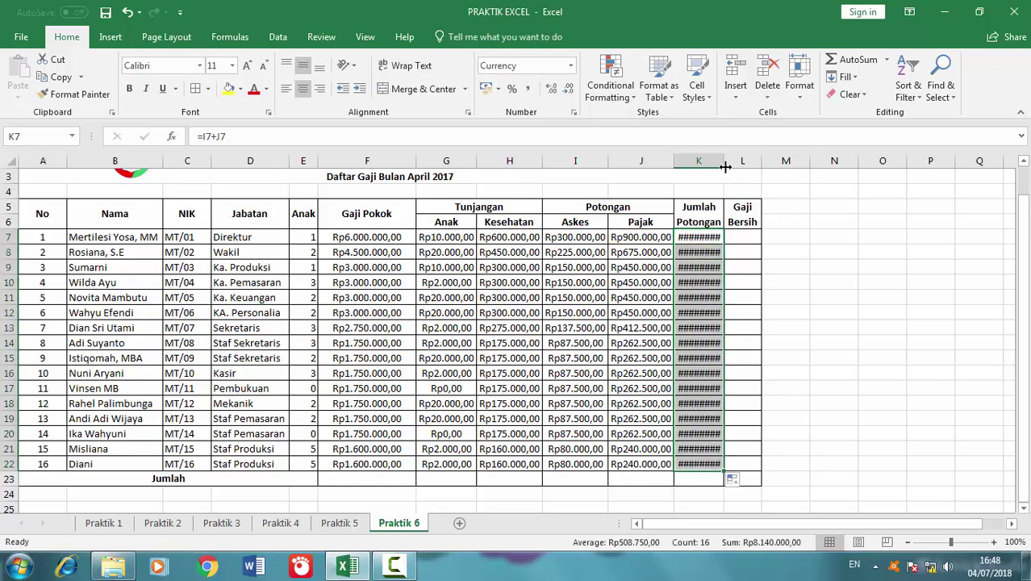
drag(723, 161, 803, 161)
click(769, 236)
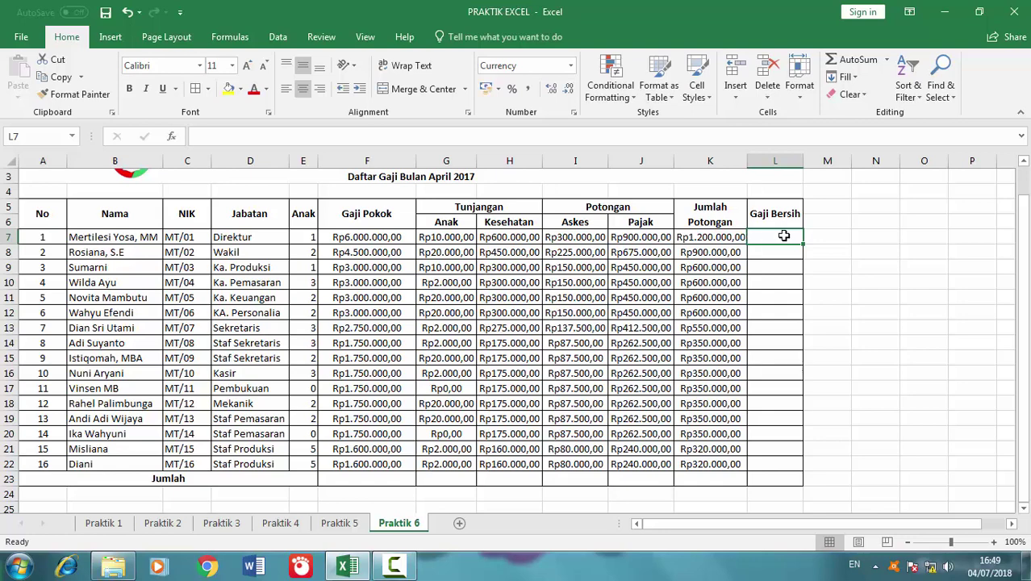
Step: Enter =(F7+G7+H7)-K7 in L7 for the first employee's net salary
text(=)
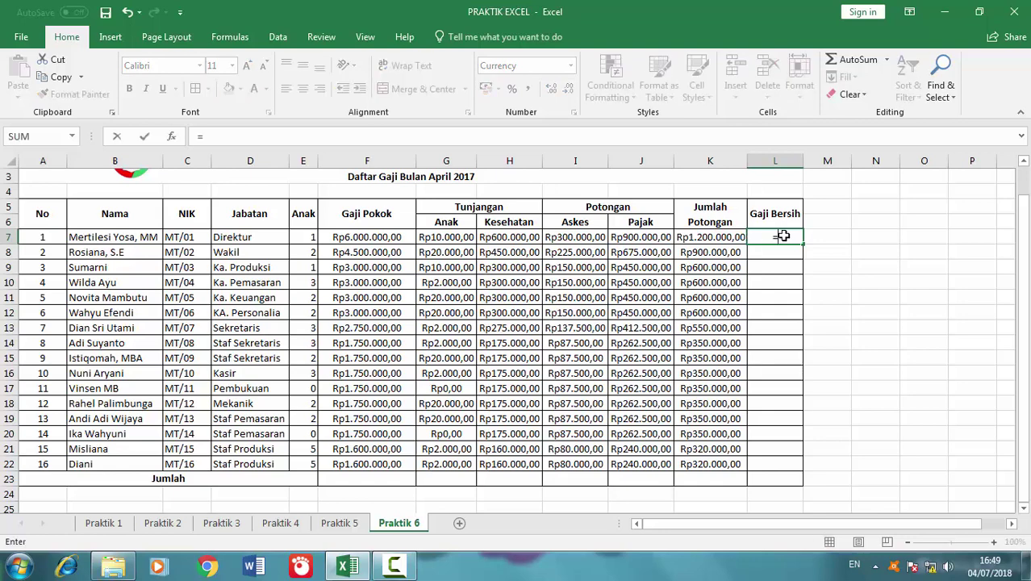
click(377, 239)
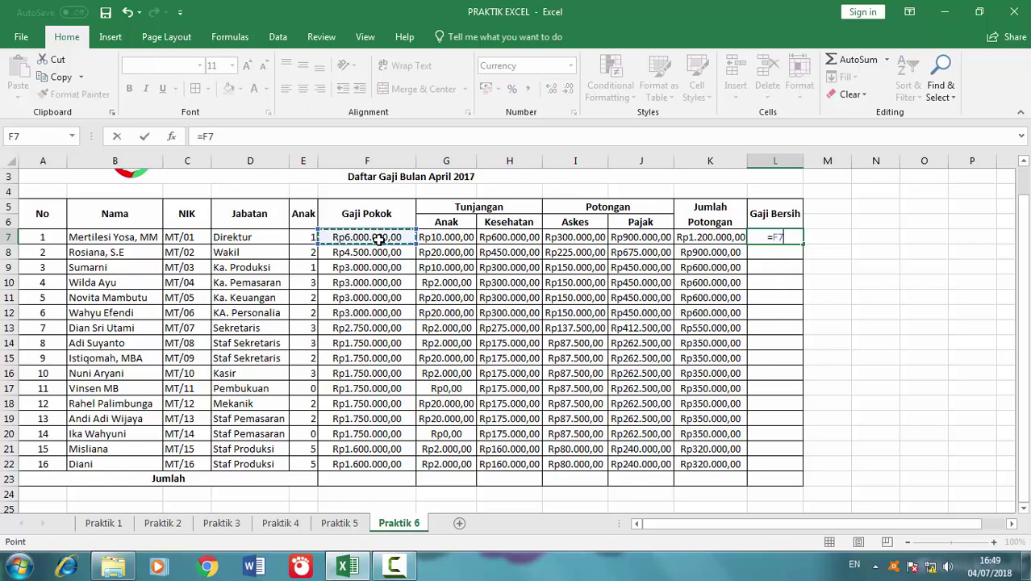
text(+)
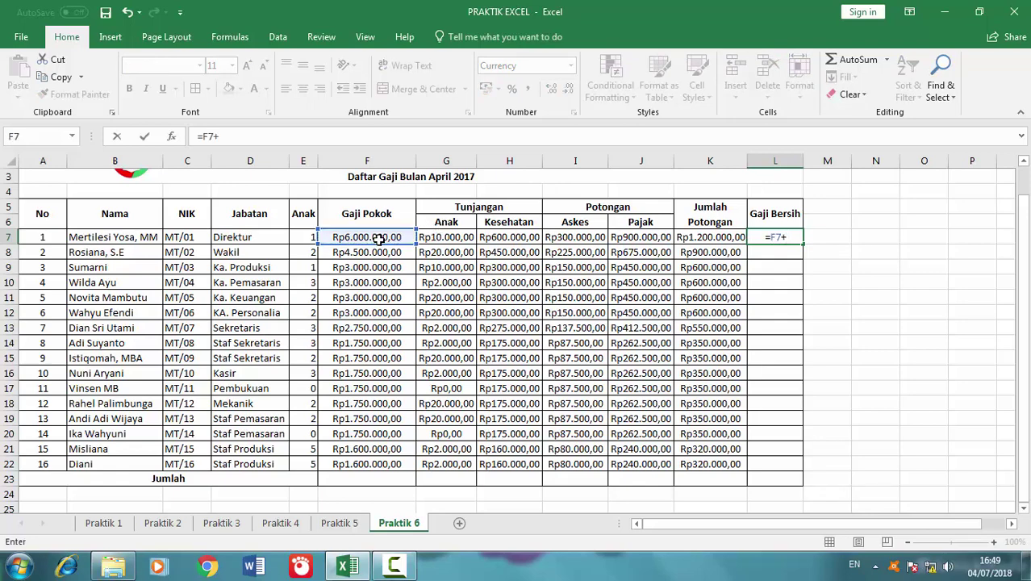
click(443, 238)
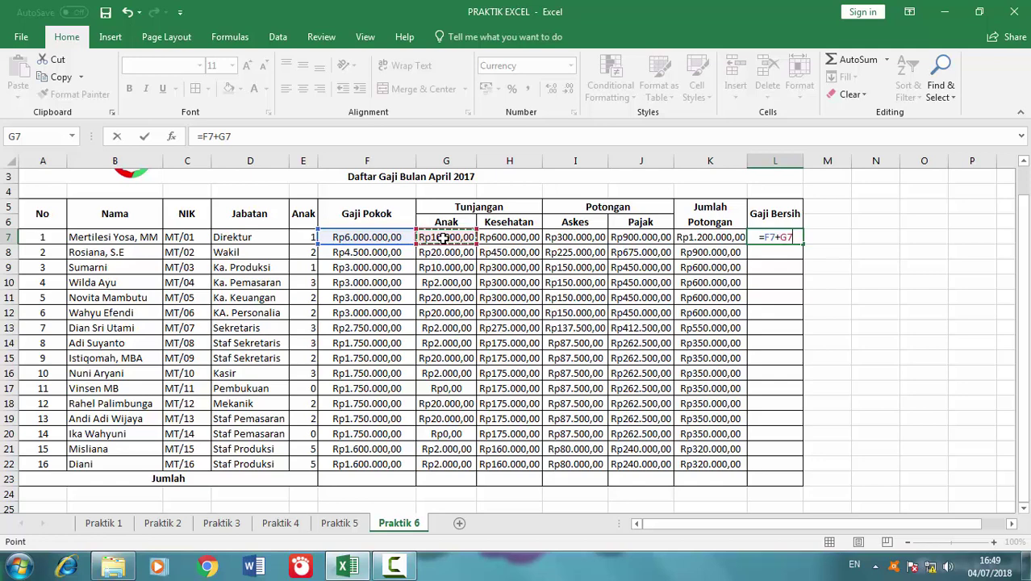
text(+)
click(524, 239)
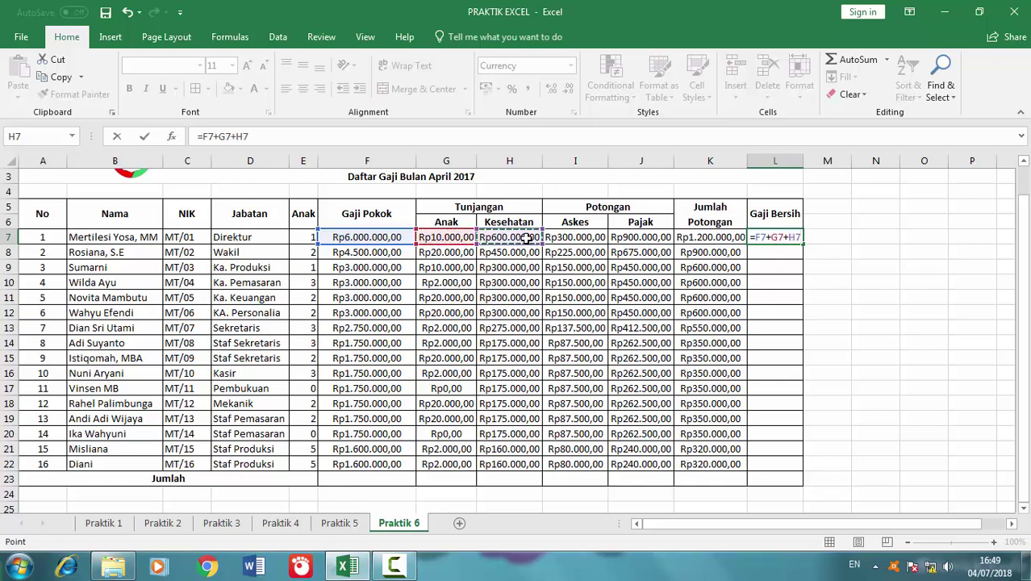
text())
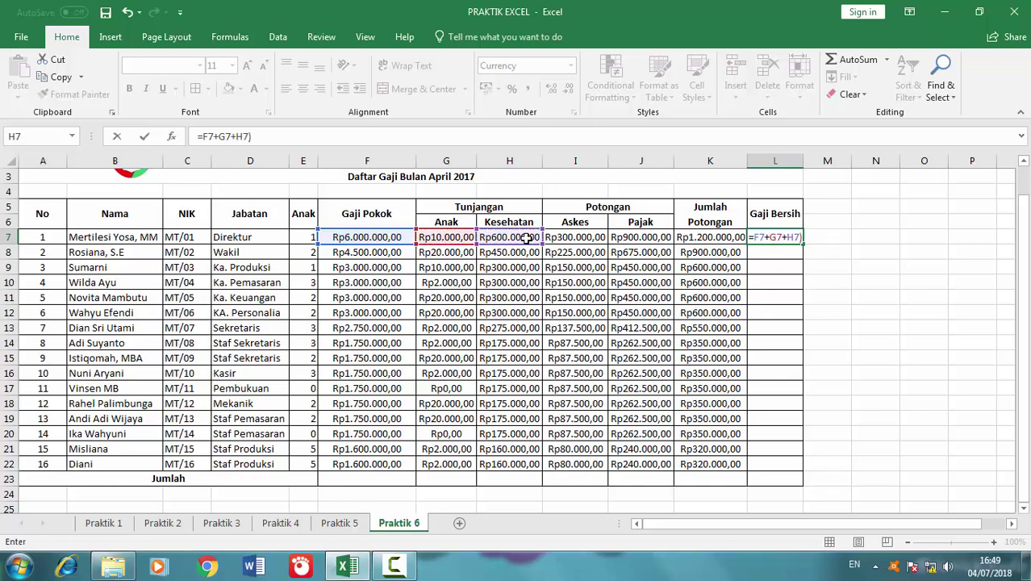
click(203, 136)
text(()
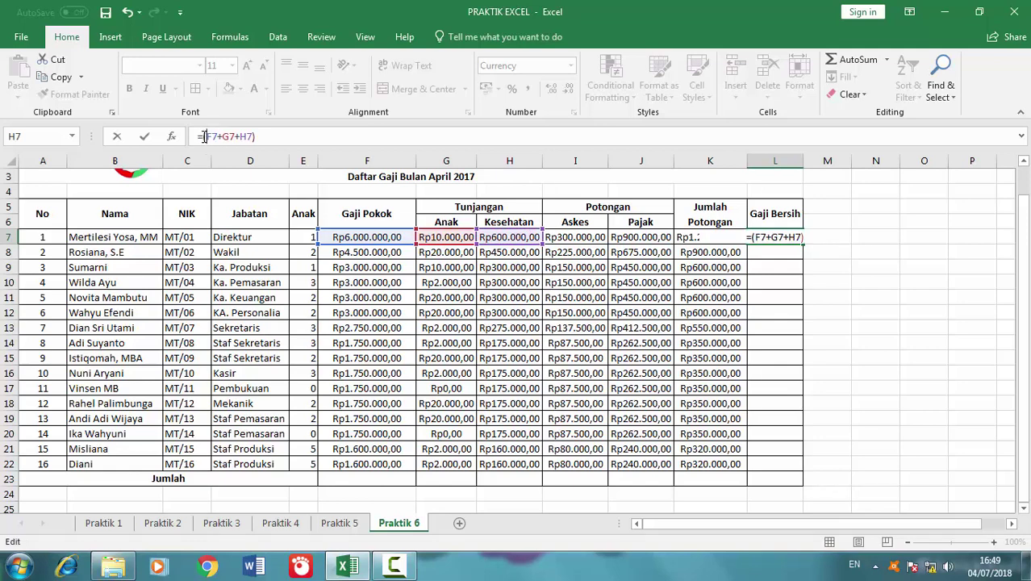
click(303, 137)
text(-)
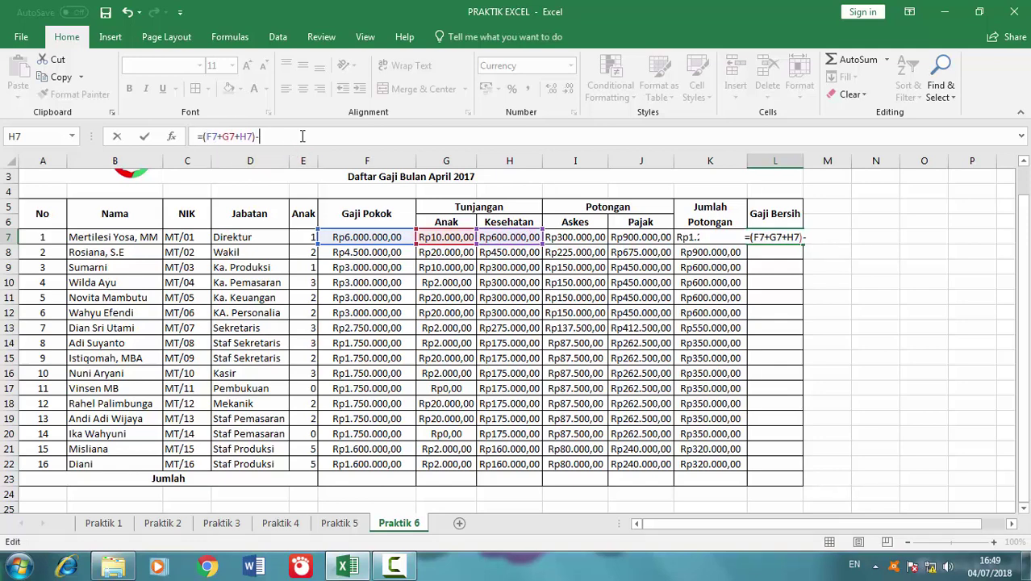
click(693, 240)
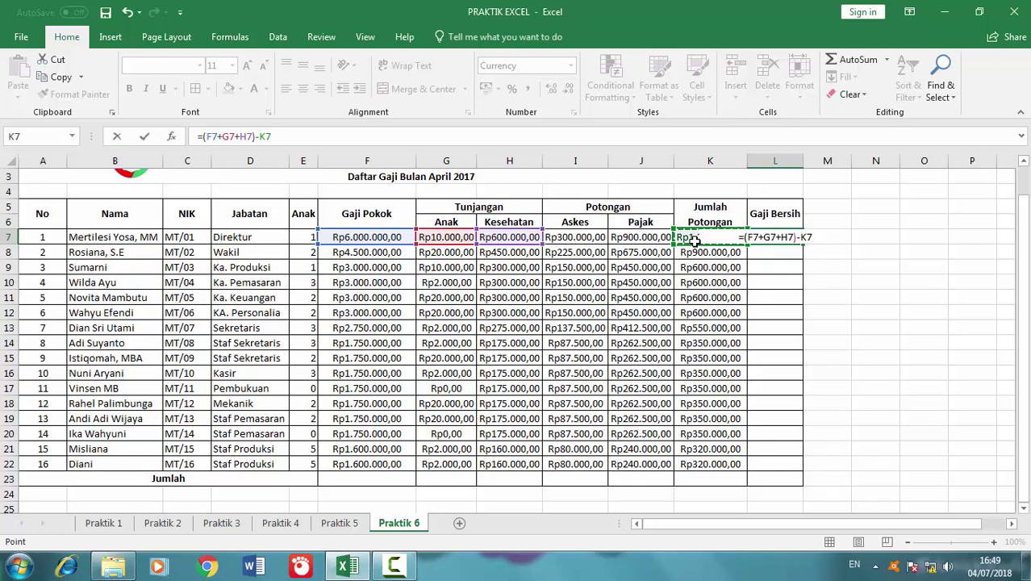
key(Return)
Step: Widen column L and fill the Gaji Bersih formula down to L22
click(779, 236)
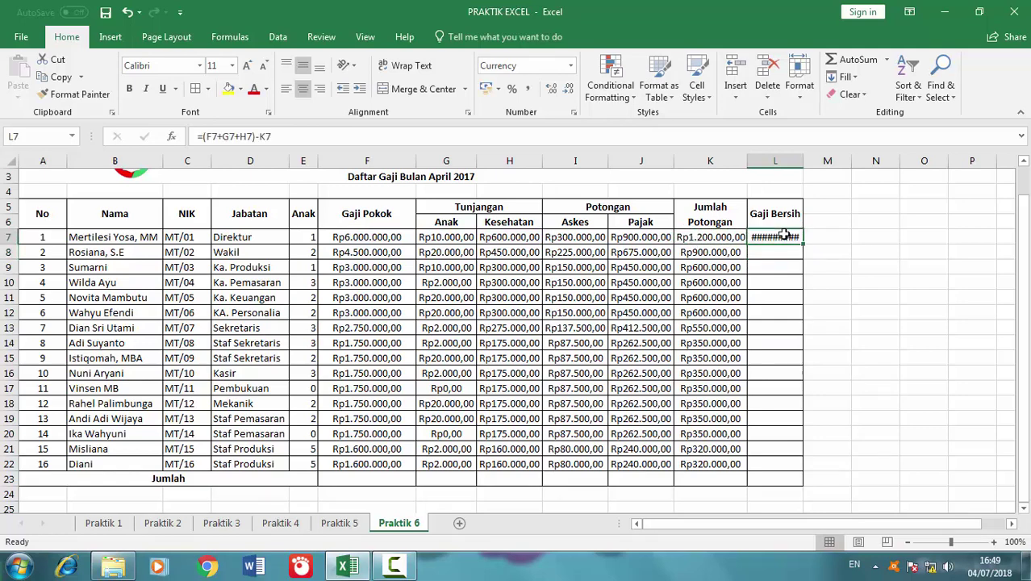
drag(805, 163, 835, 161)
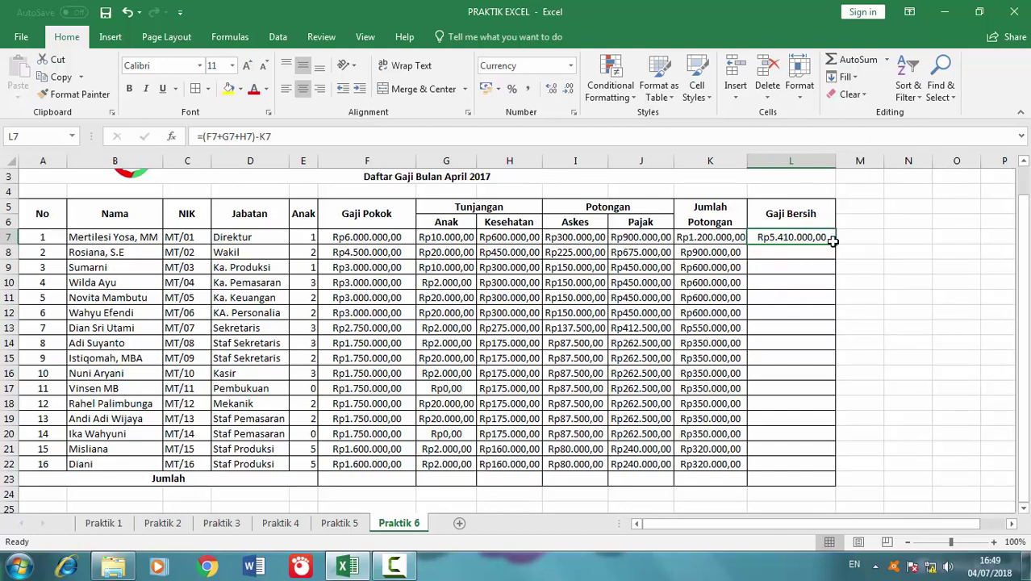
drag(836, 243, 817, 465)
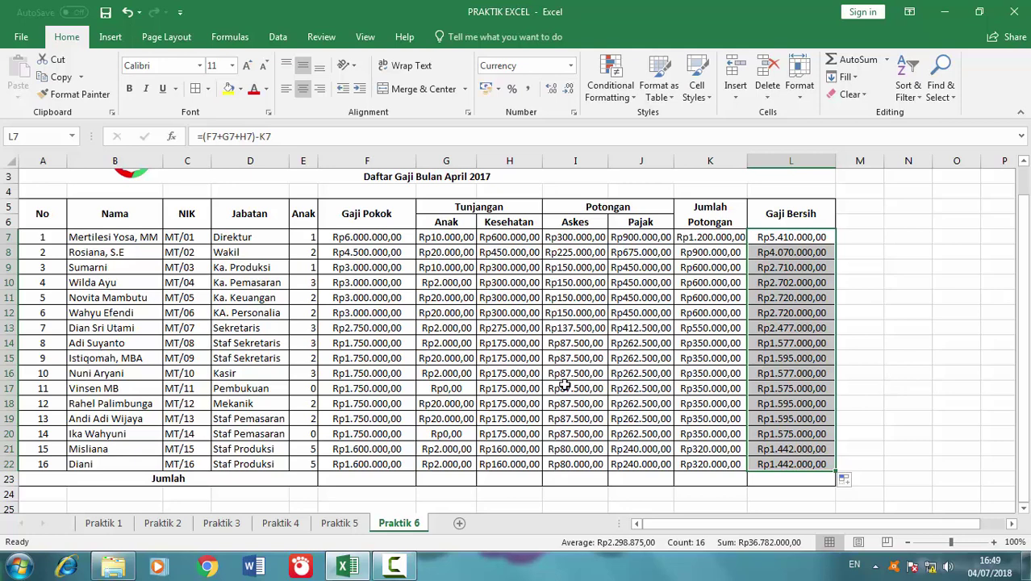
Step: Enter =SUM(F7:F22) in F23 and copy it across the Jumlah row to L23
click(353, 479)
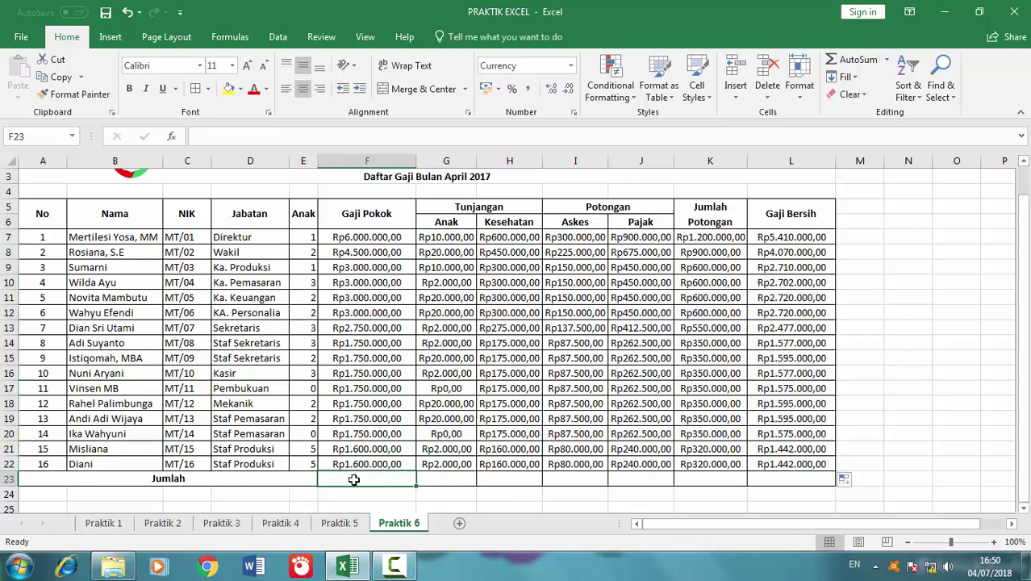
text(=sum)
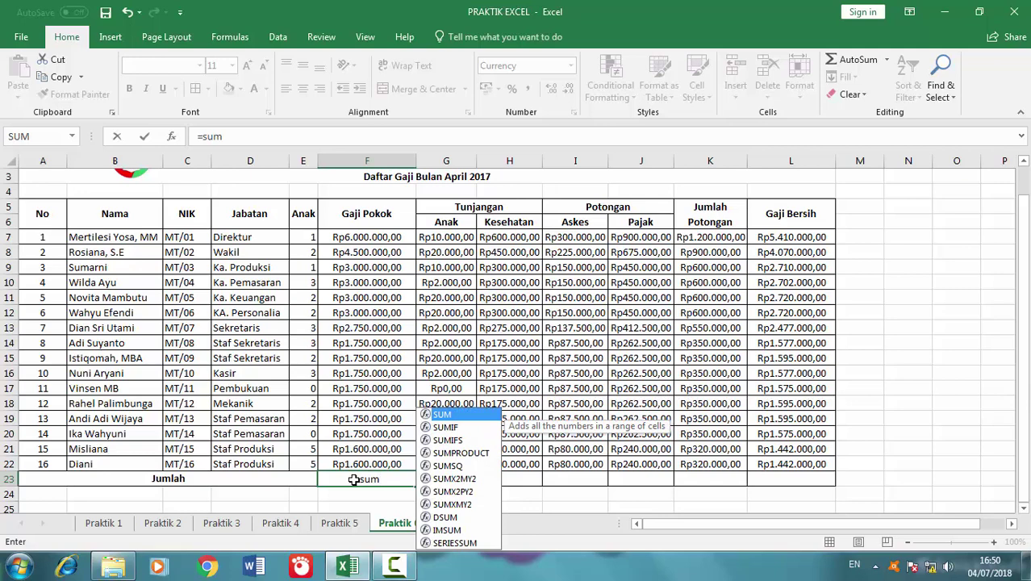
text(()
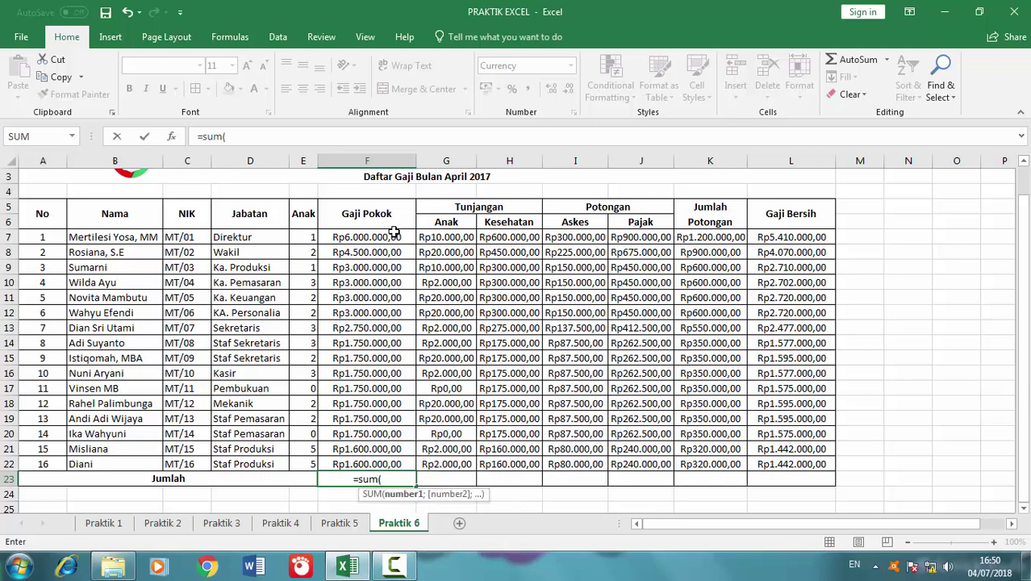
drag(394, 233, 402, 463)
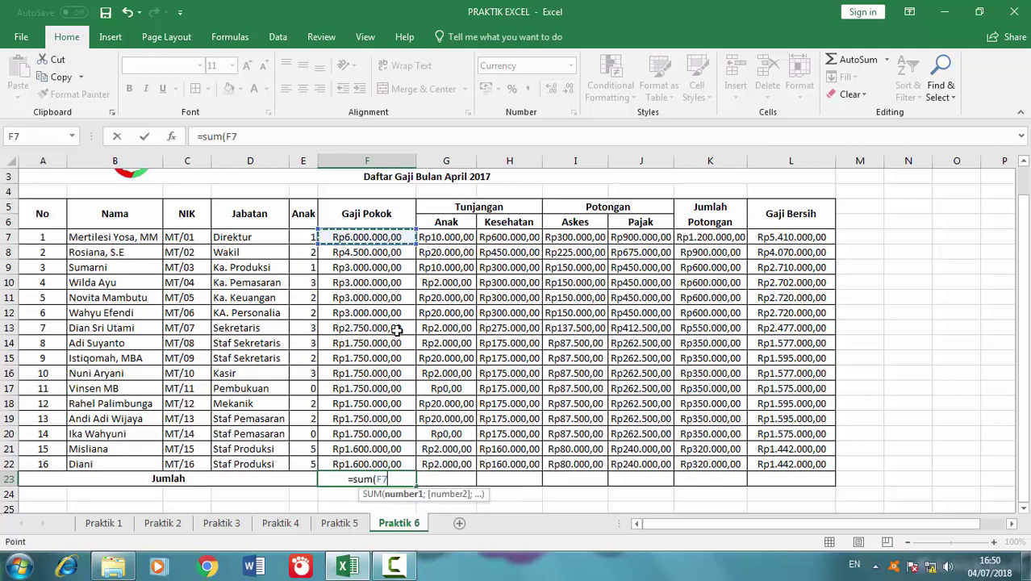
key(Return)
click(406, 477)
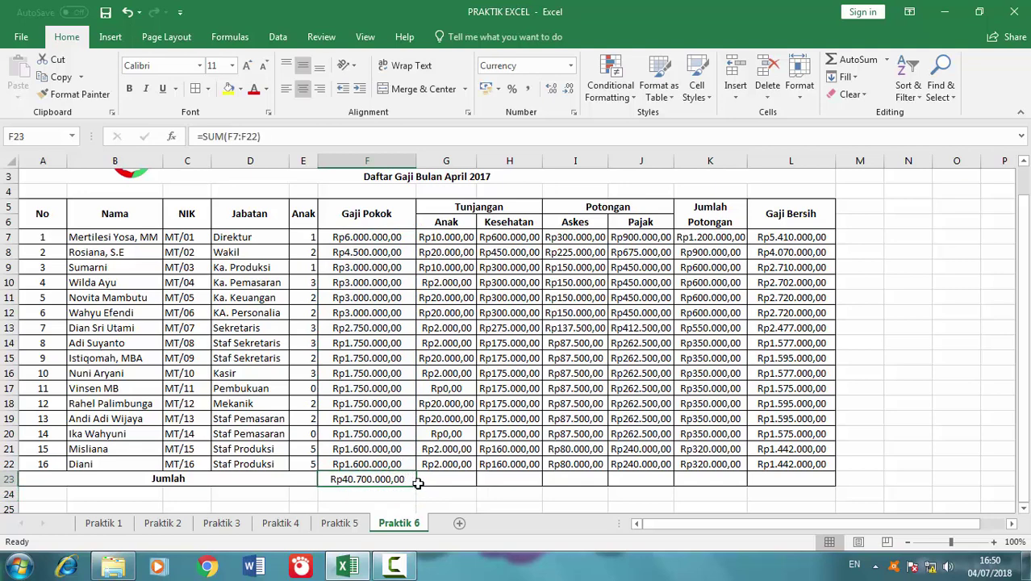
drag(418, 487, 827, 481)
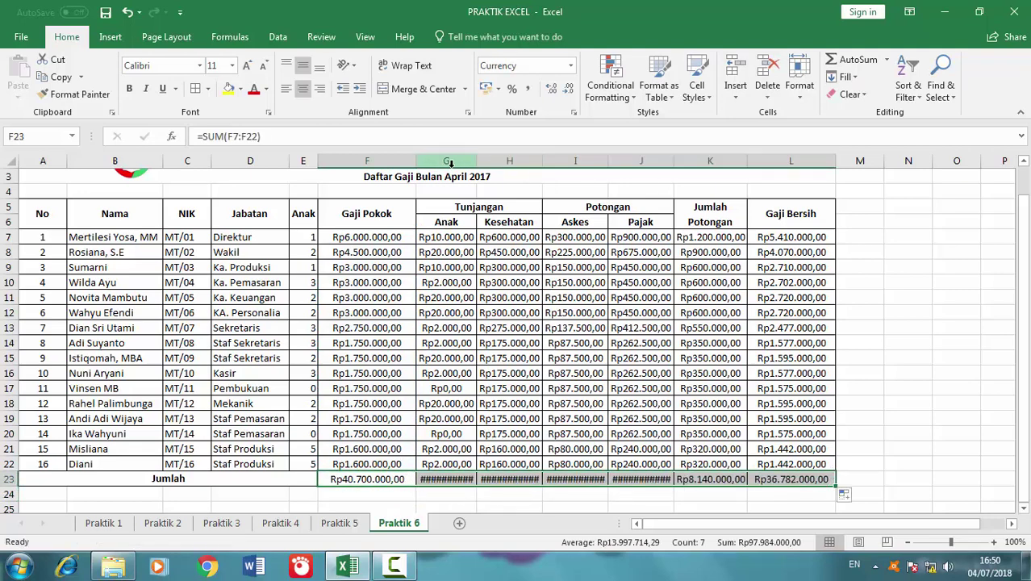
Step: Widen columns G through J so all totals show, then check the net salary formulas
drag(476, 163, 481, 164)
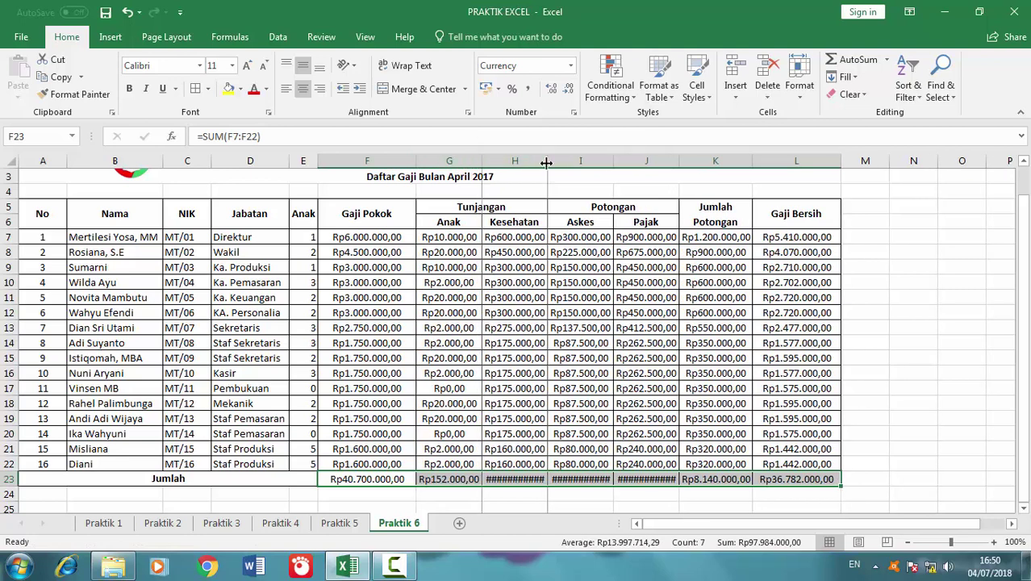
drag(547, 164, 557, 164)
drag(619, 164, 629, 164)
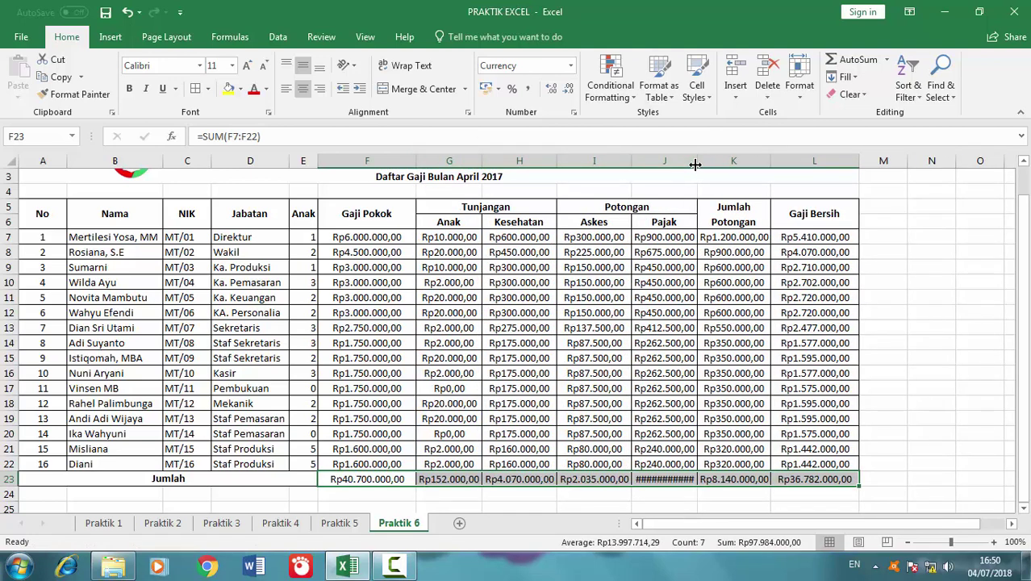
drag(695, 165, 703, 165)
click(767, 312)
click(813, 370)
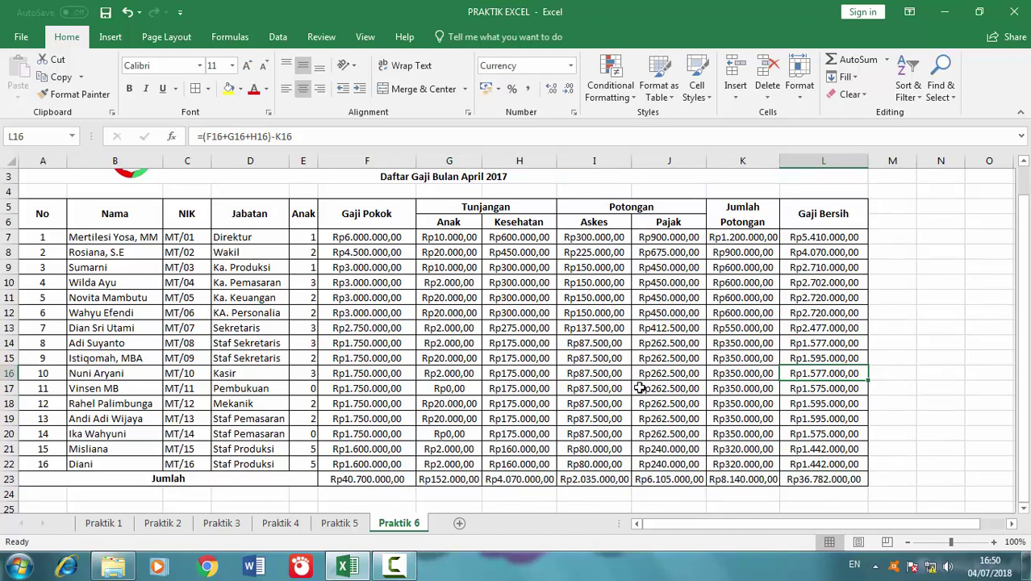
scroll(639, 387, up, 1)
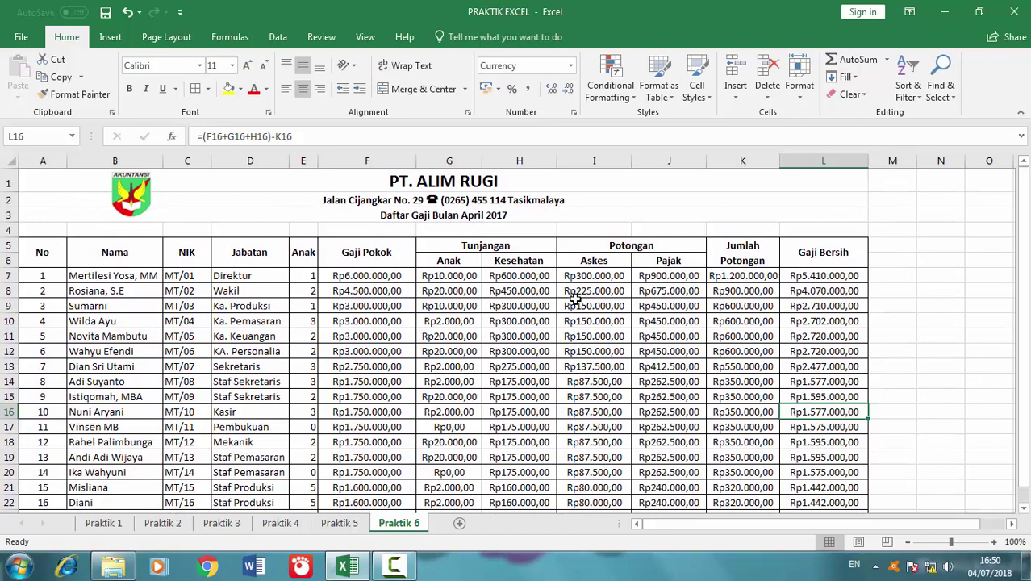
scroll(575, 298, down, 3)
scroll(574, 299, up, 2)
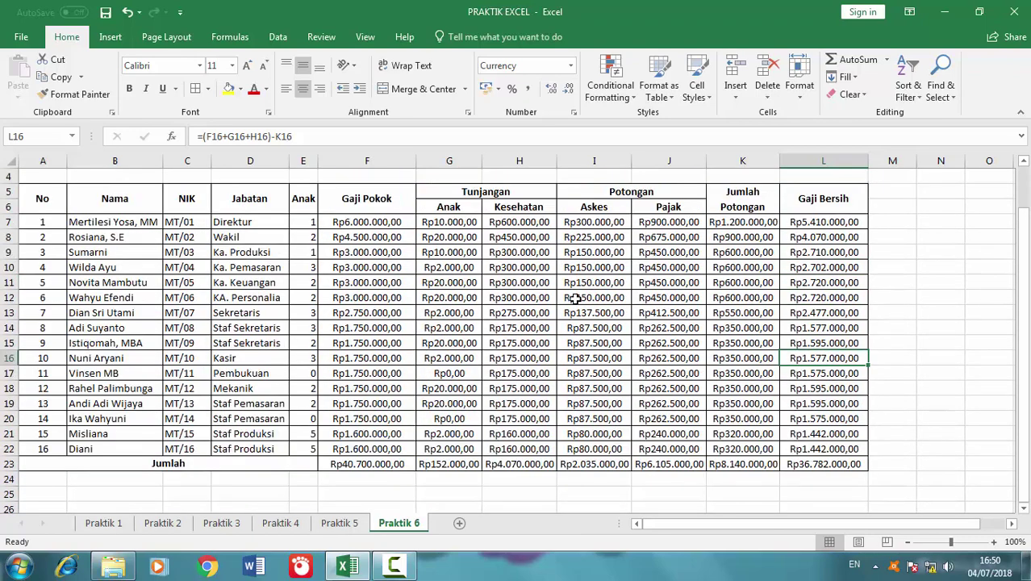